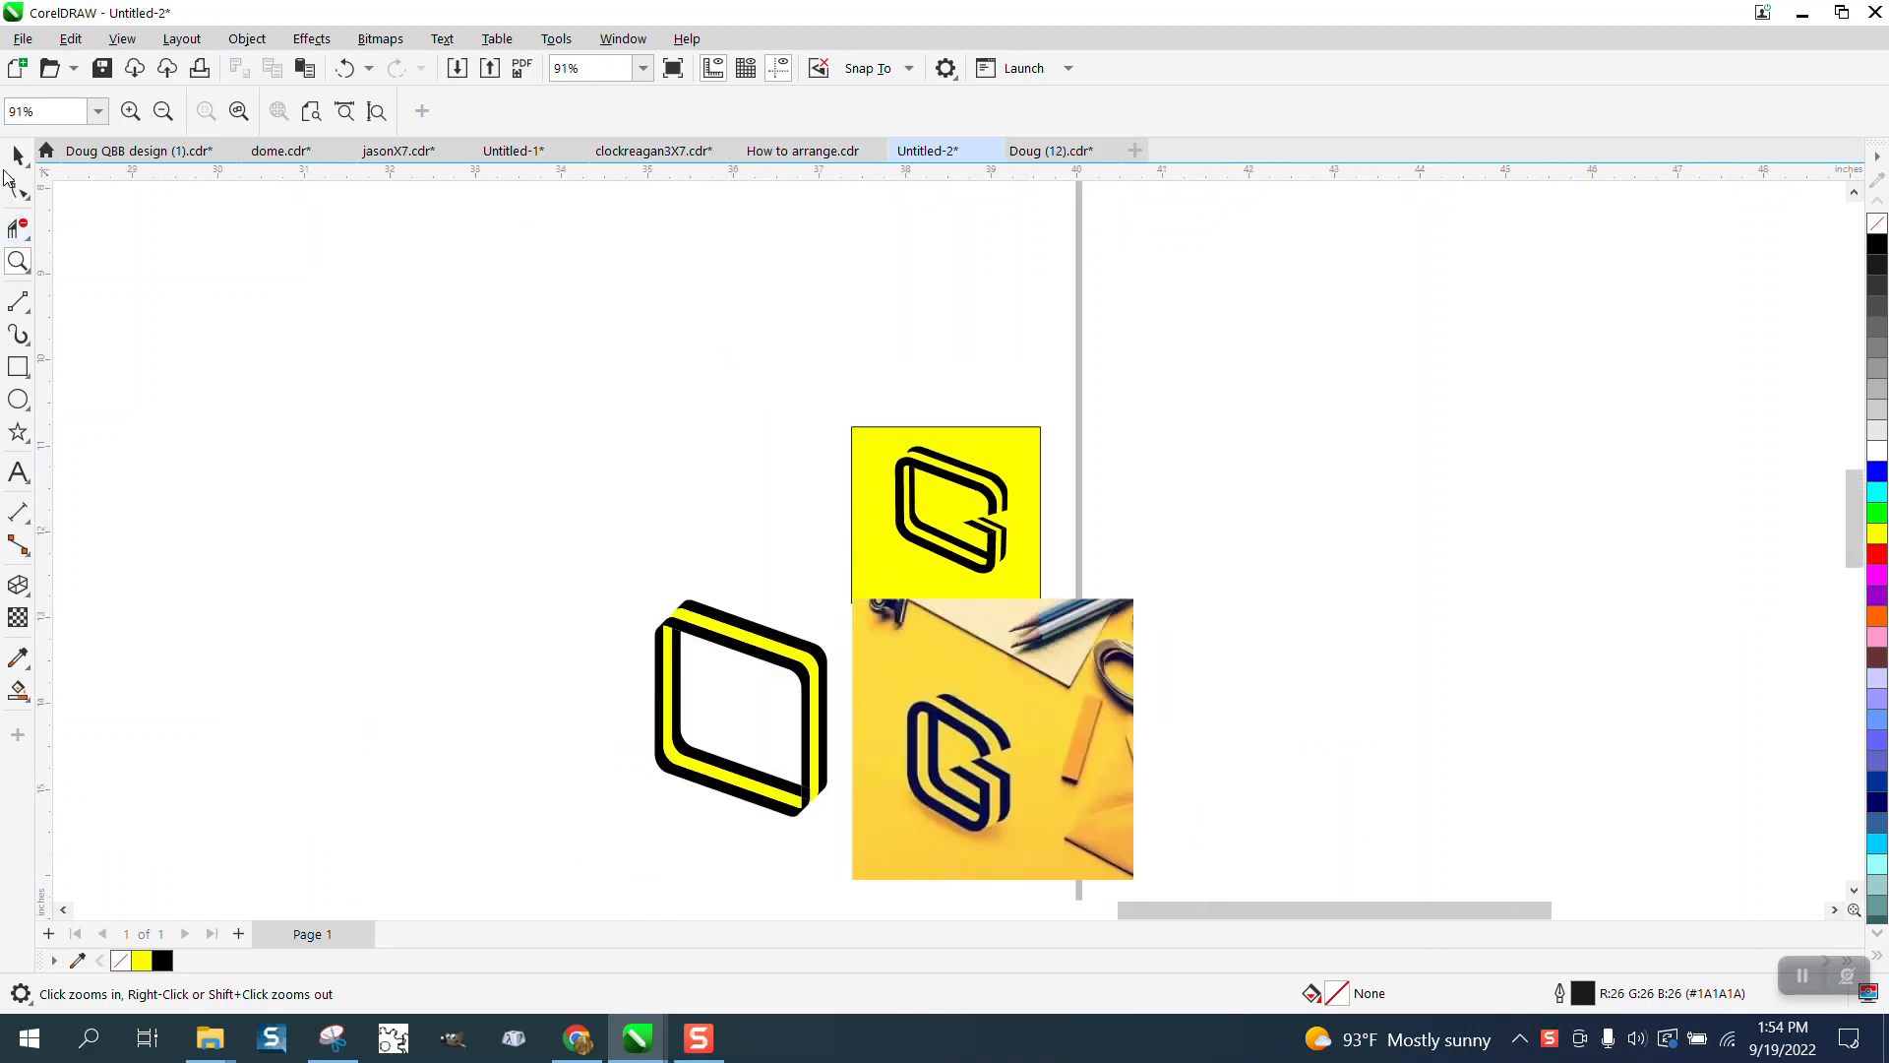
- Select the entire black-and-yellow frame and move it up beside the yellow square with the G logo
left_click(18, 156)
left_click_drag(855, 801, 854, 801)
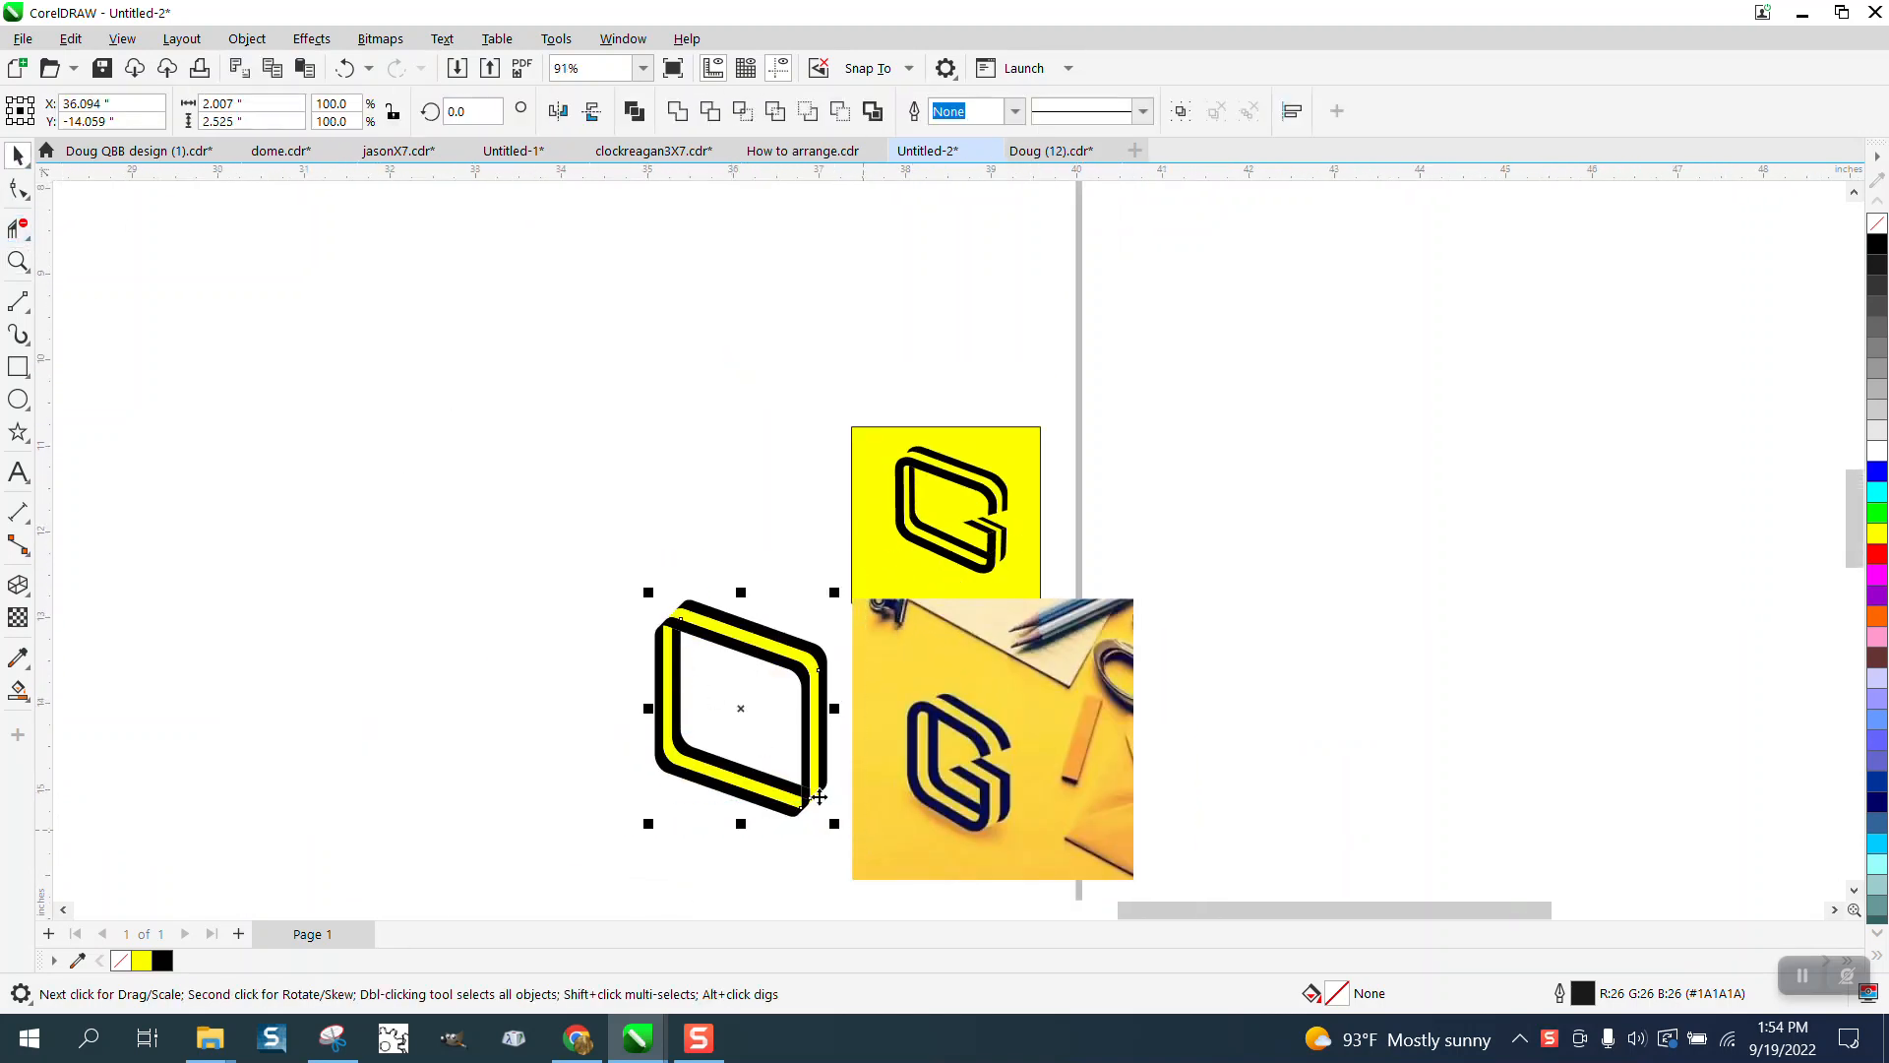
left_click_drag(744, 708, 755, 492)
- Draw a square about 2.2 inches wide in the empty area beside the samples and skew it vertically by about 20 degrees, raising its left side
scroll(797, 522, "down", 2)
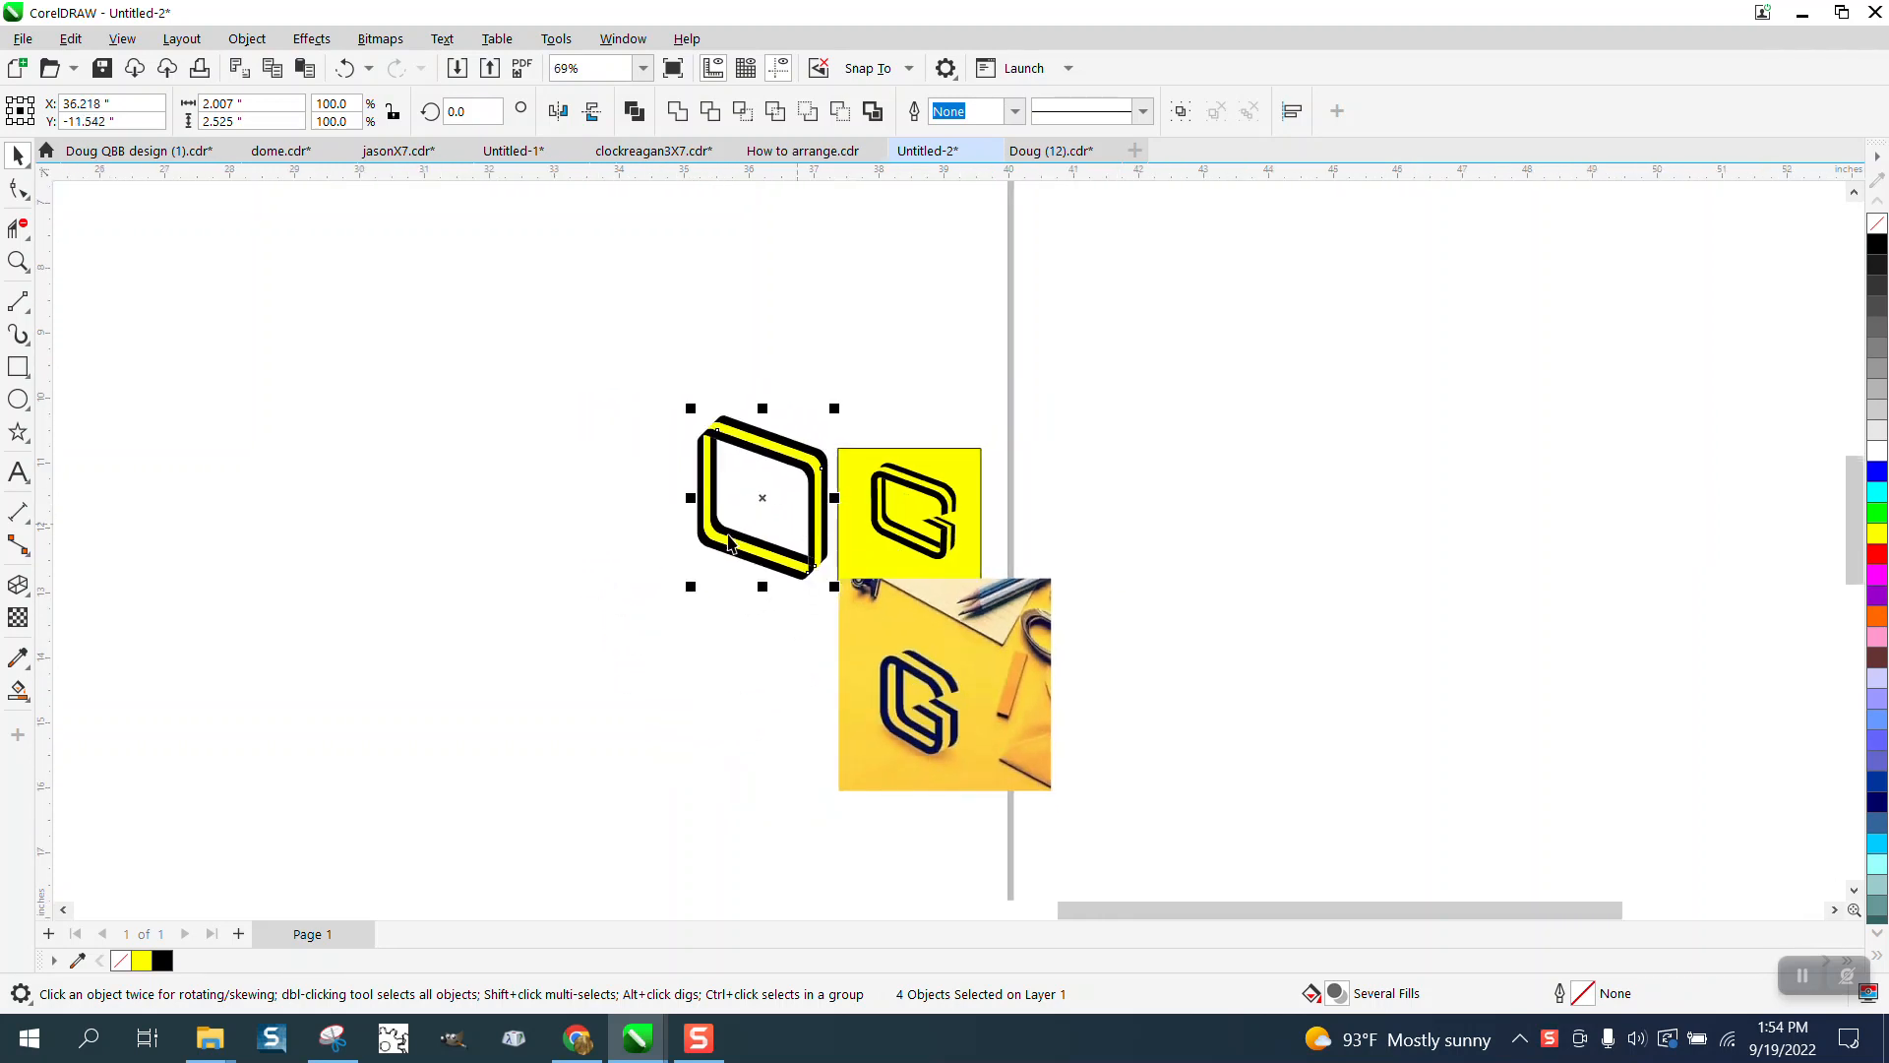
key("F6")
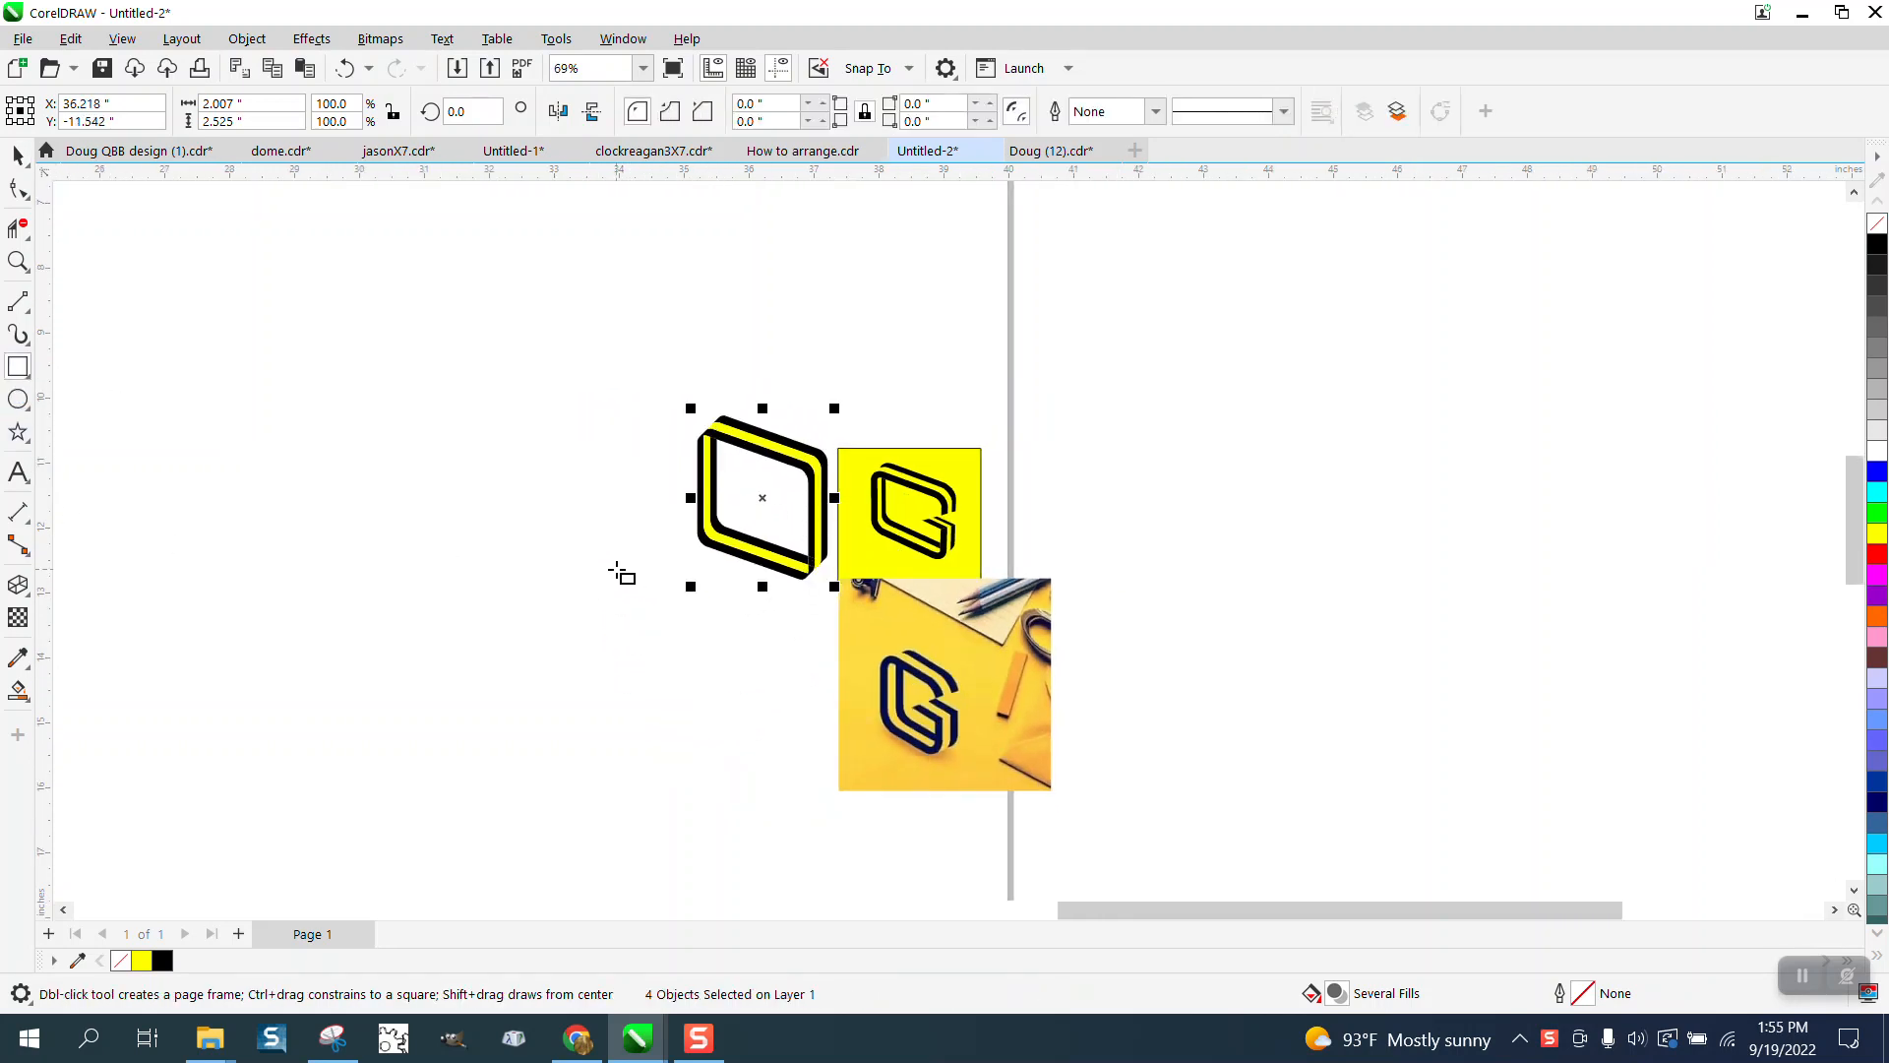
left_click_drag(606, 562, 464, 649)
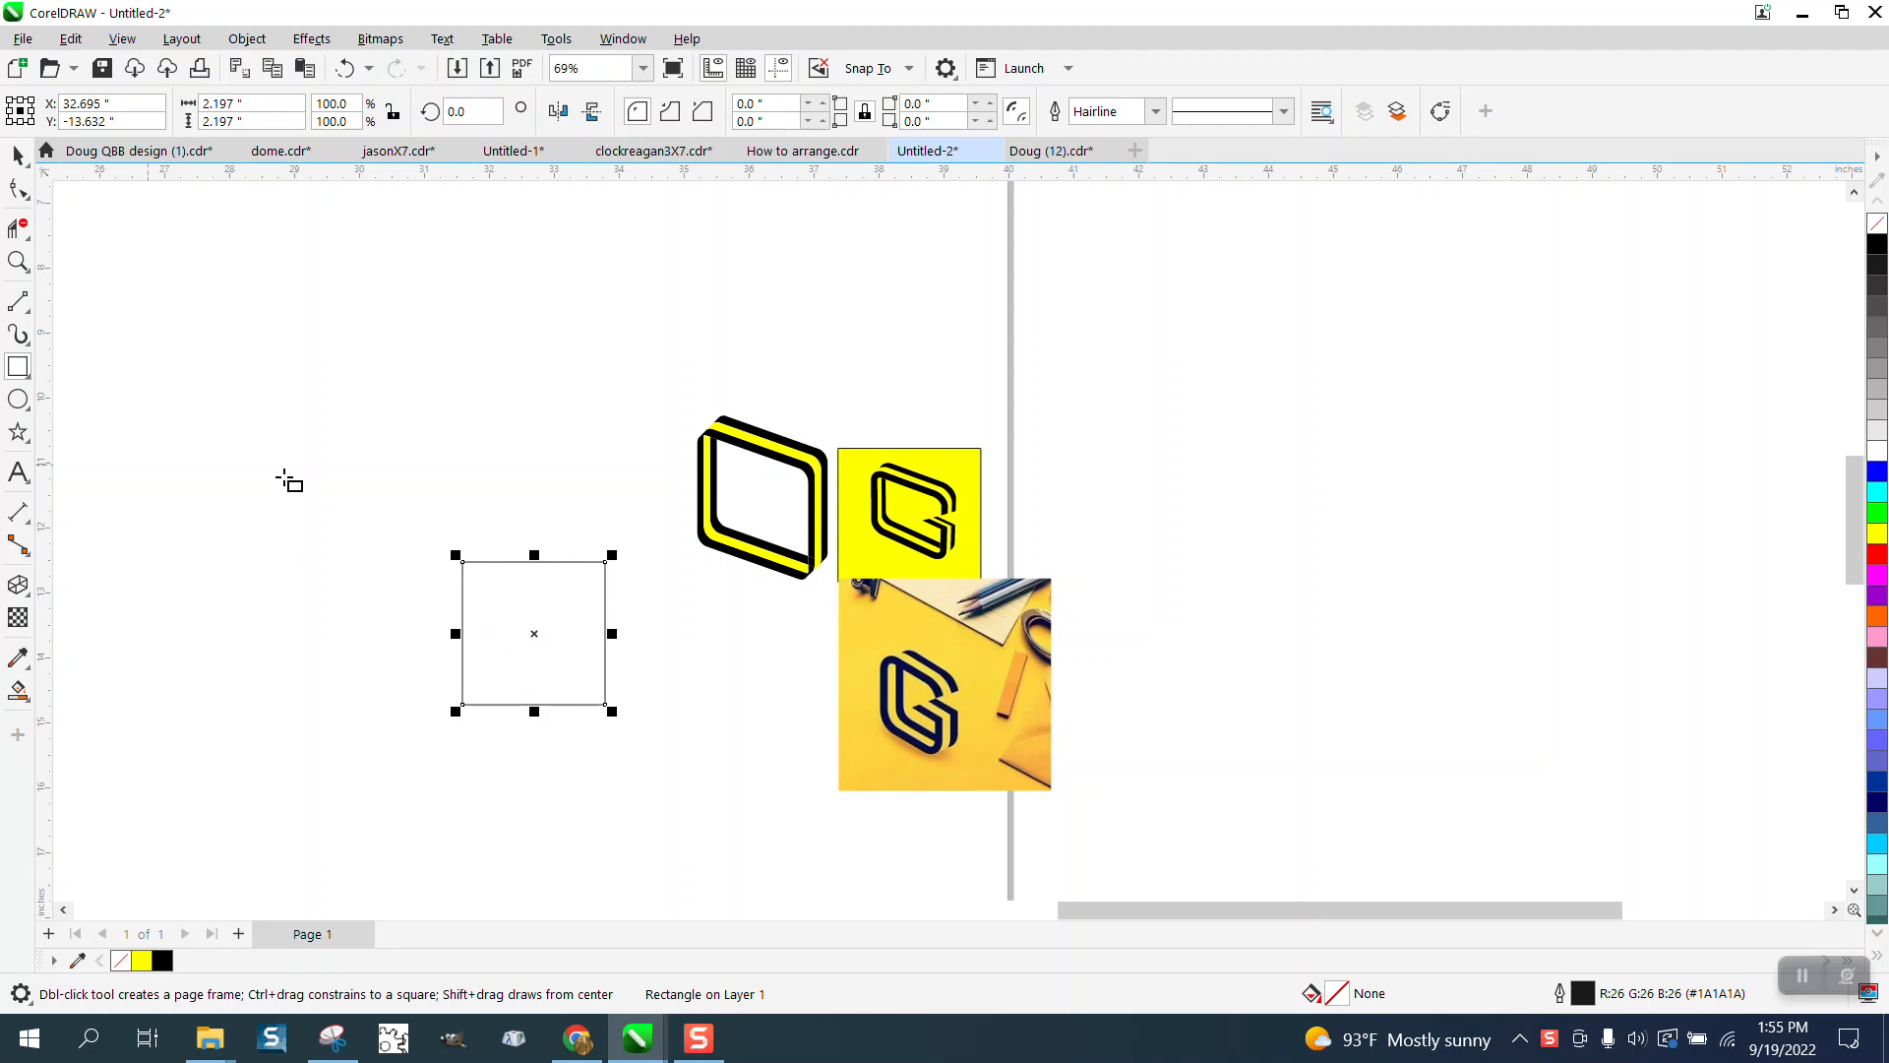
left_click(19, 157)
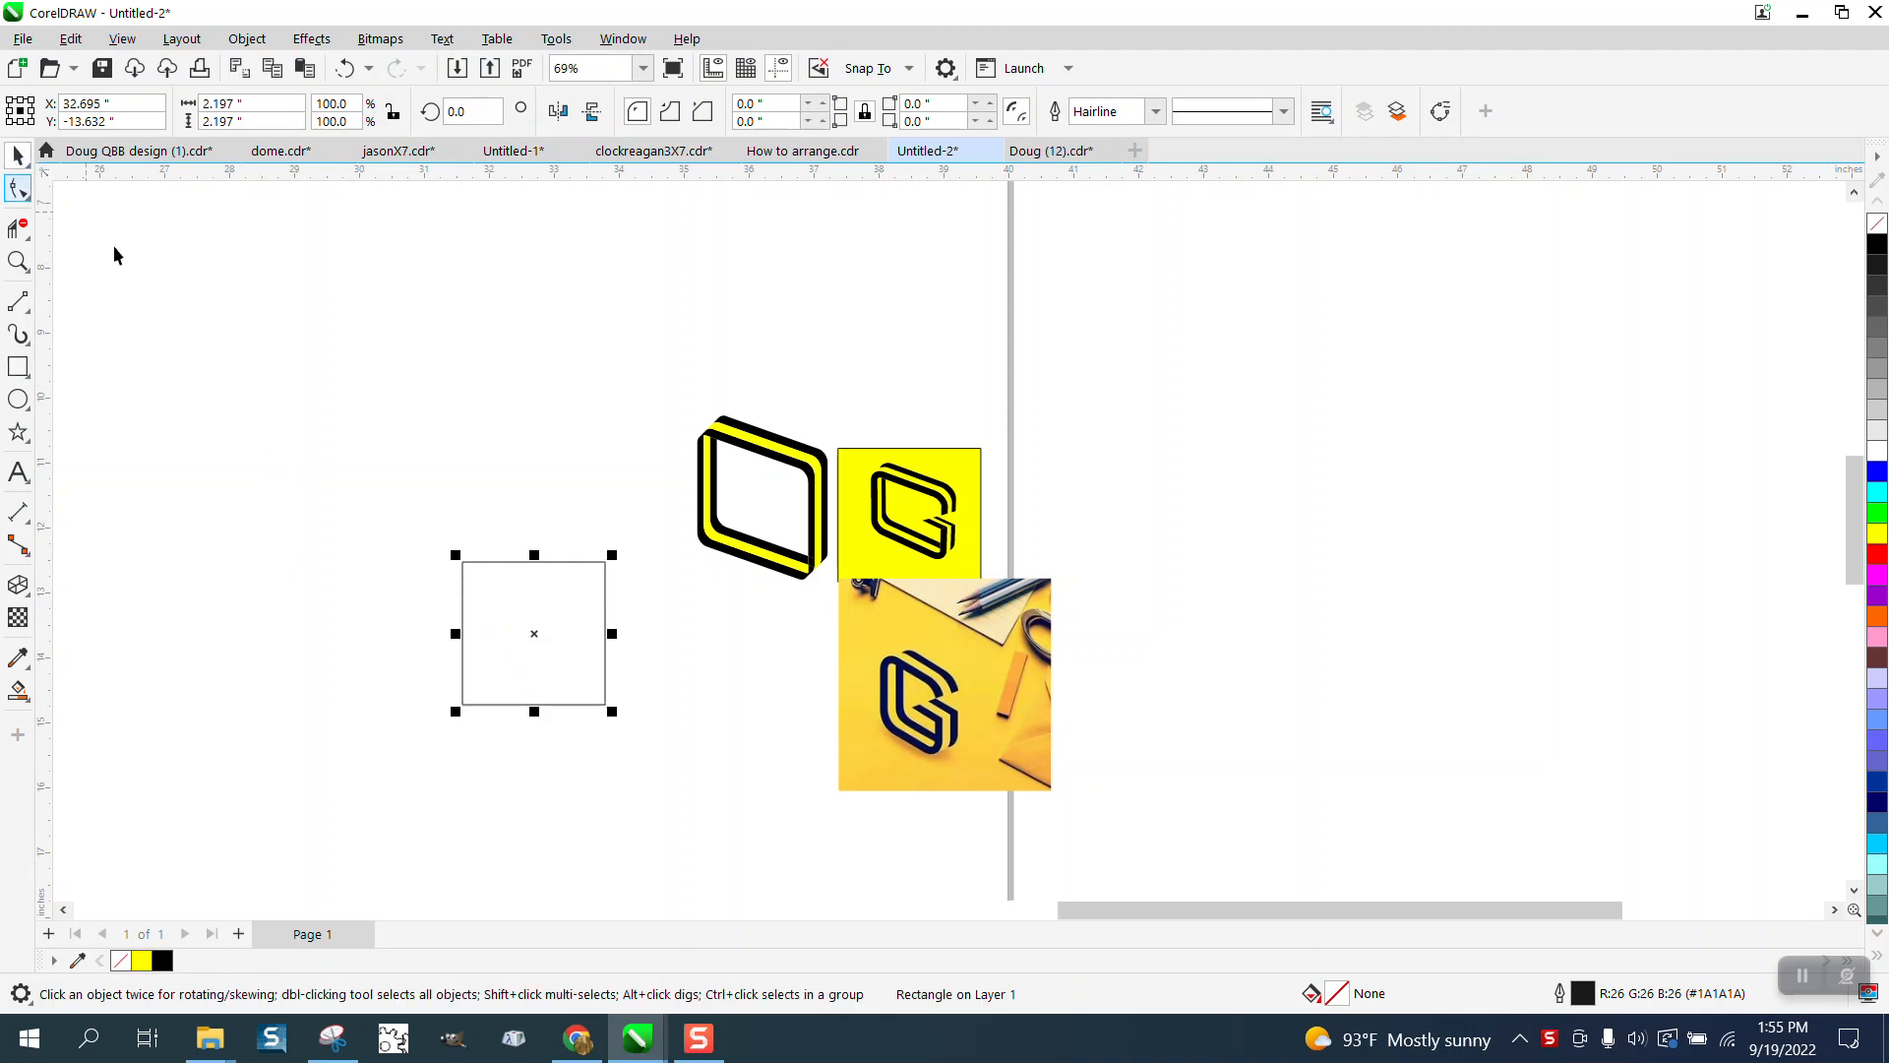
left_click(534, 634)
left_click_drag(453, 634, 455, 577)
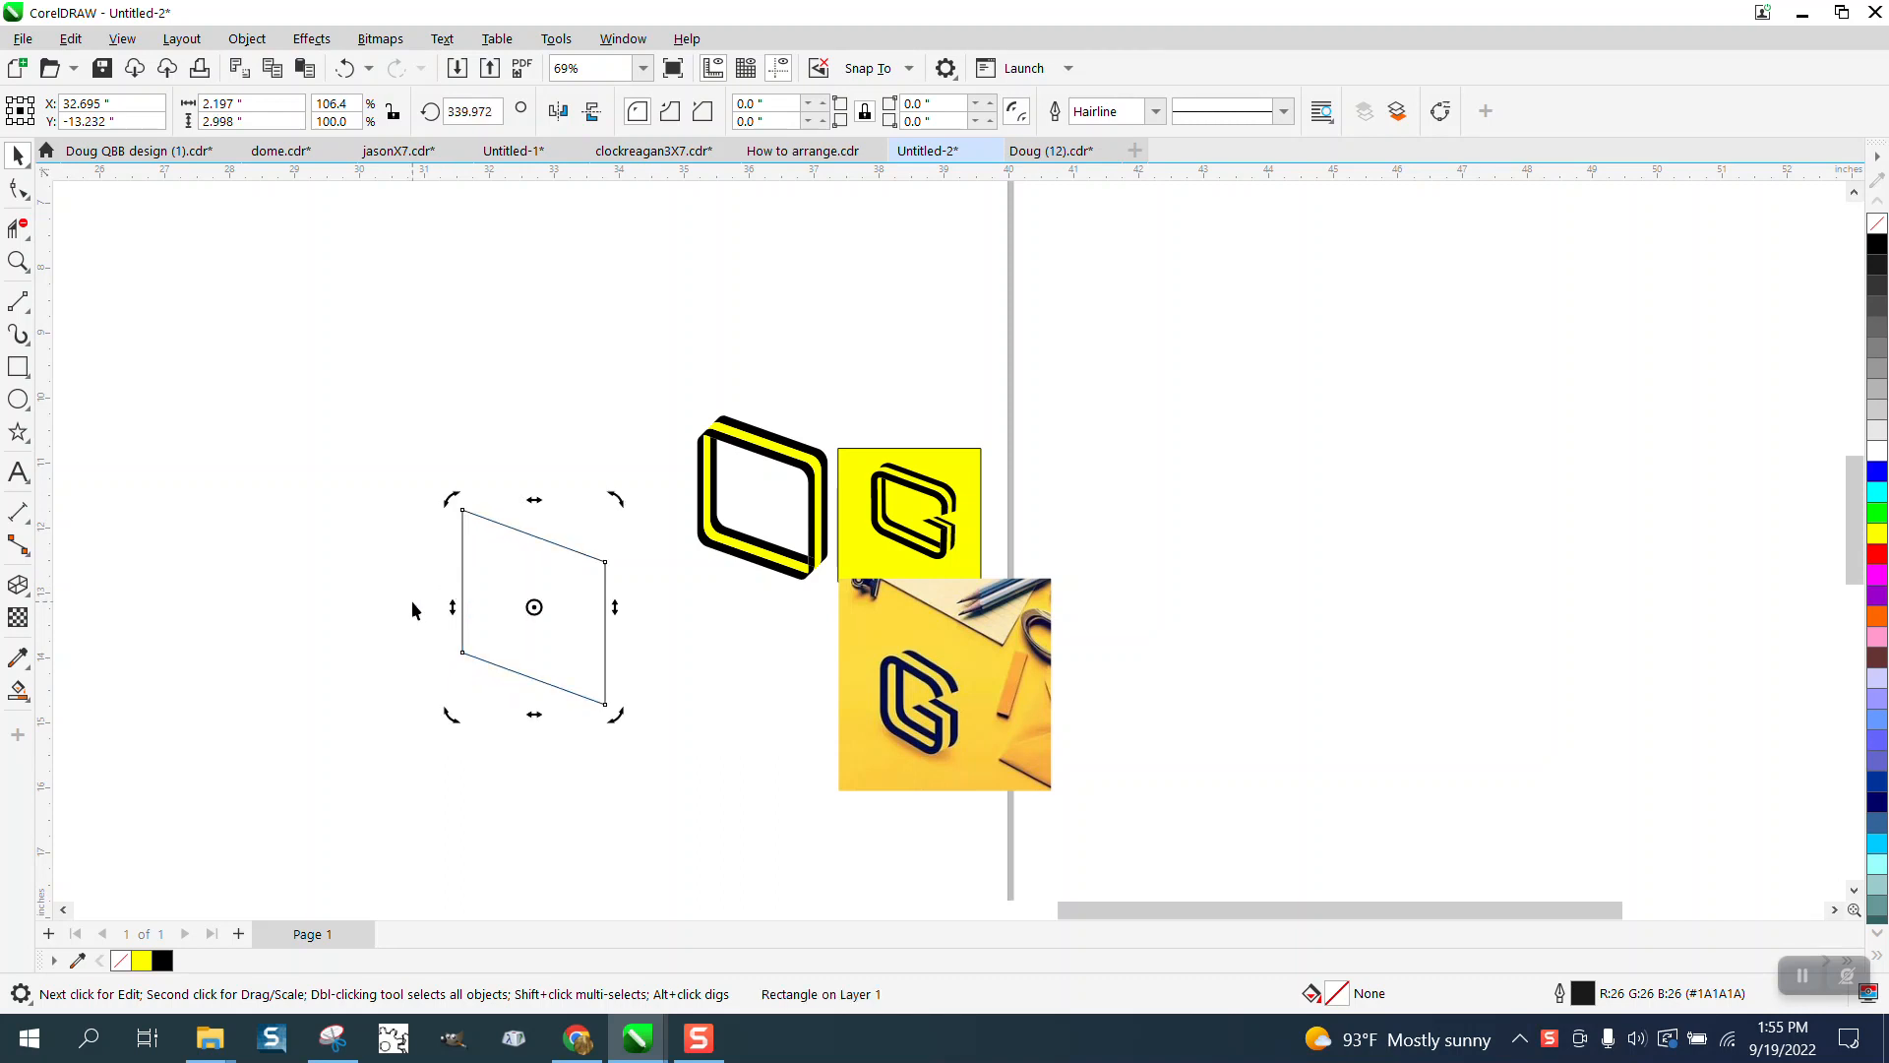
- Round all four corners of the skewed square with a 0.15 inch radius
left_click(794, 111)
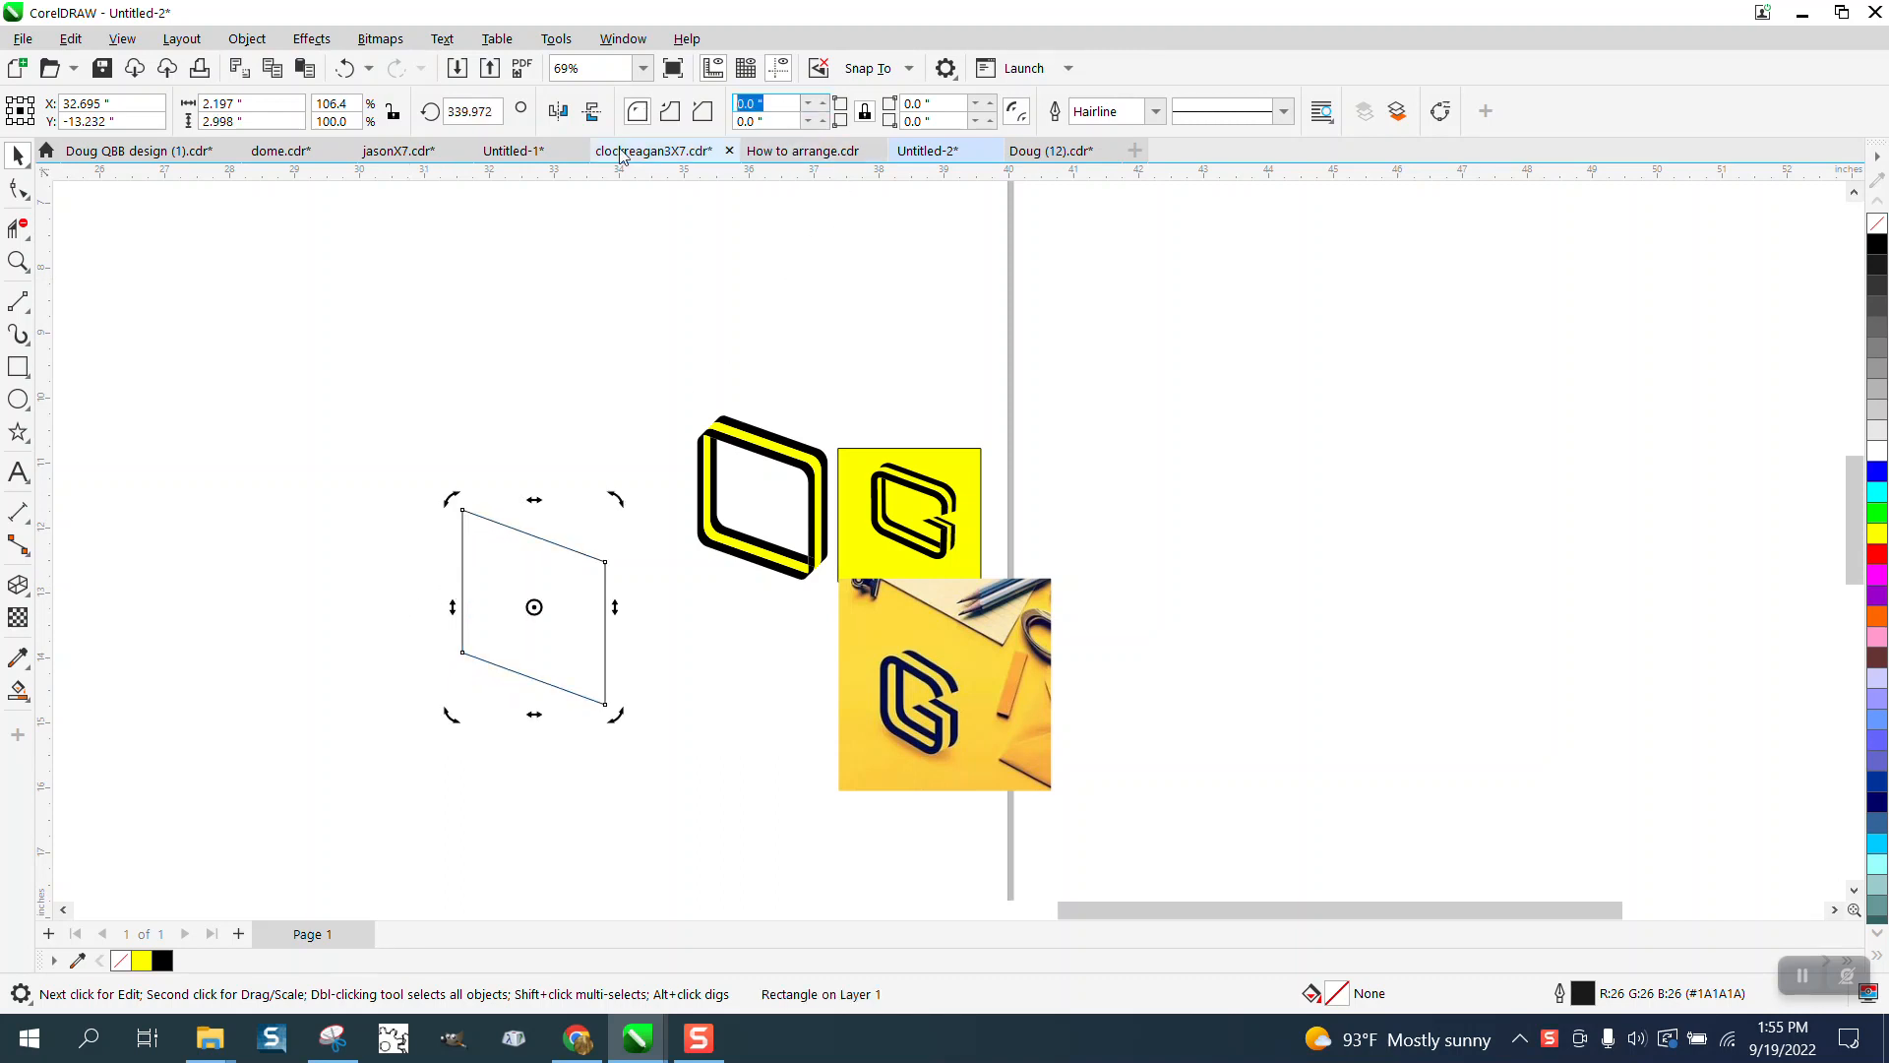
type(".15")
key("Return")
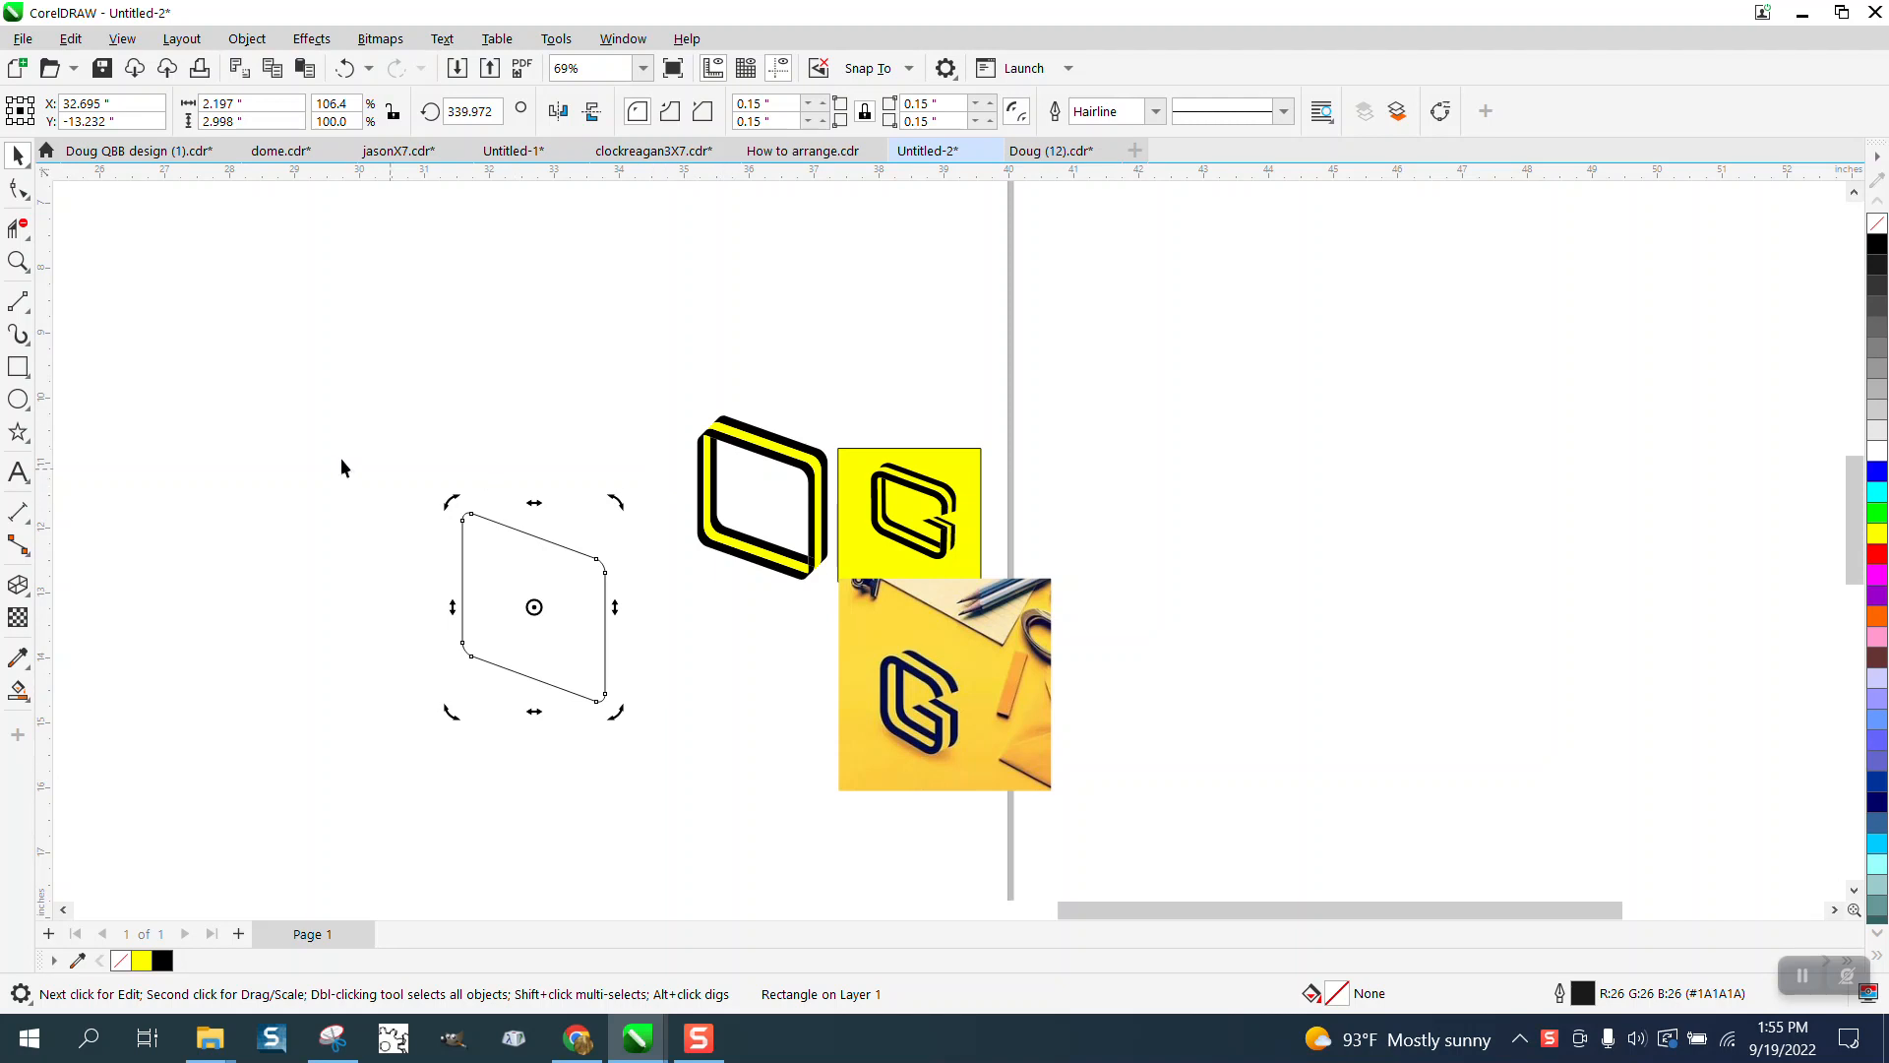
- Set the document's nudge distance to 0.15 inches with nothing selected
left_click(18, 263)
left_click_drag(405, 459, 796, 757)
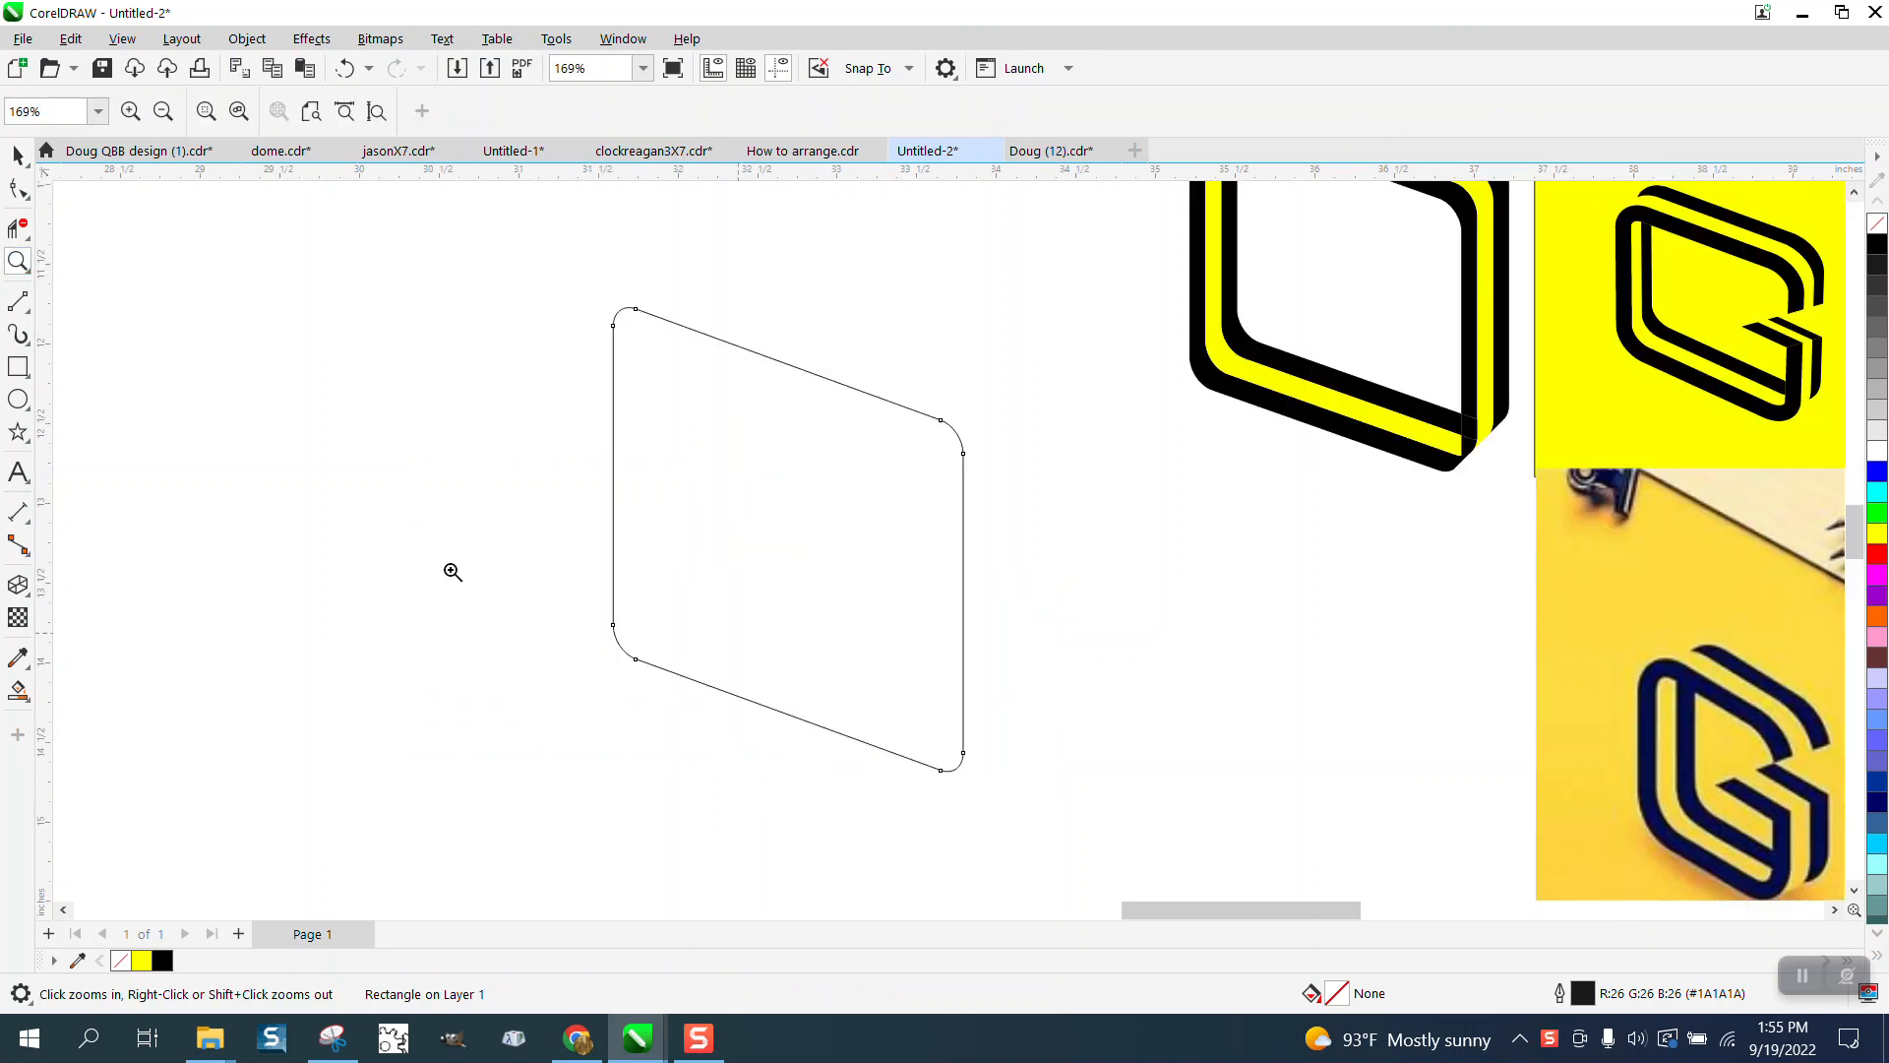
left_click(18, 158)
left_click(733, 264)
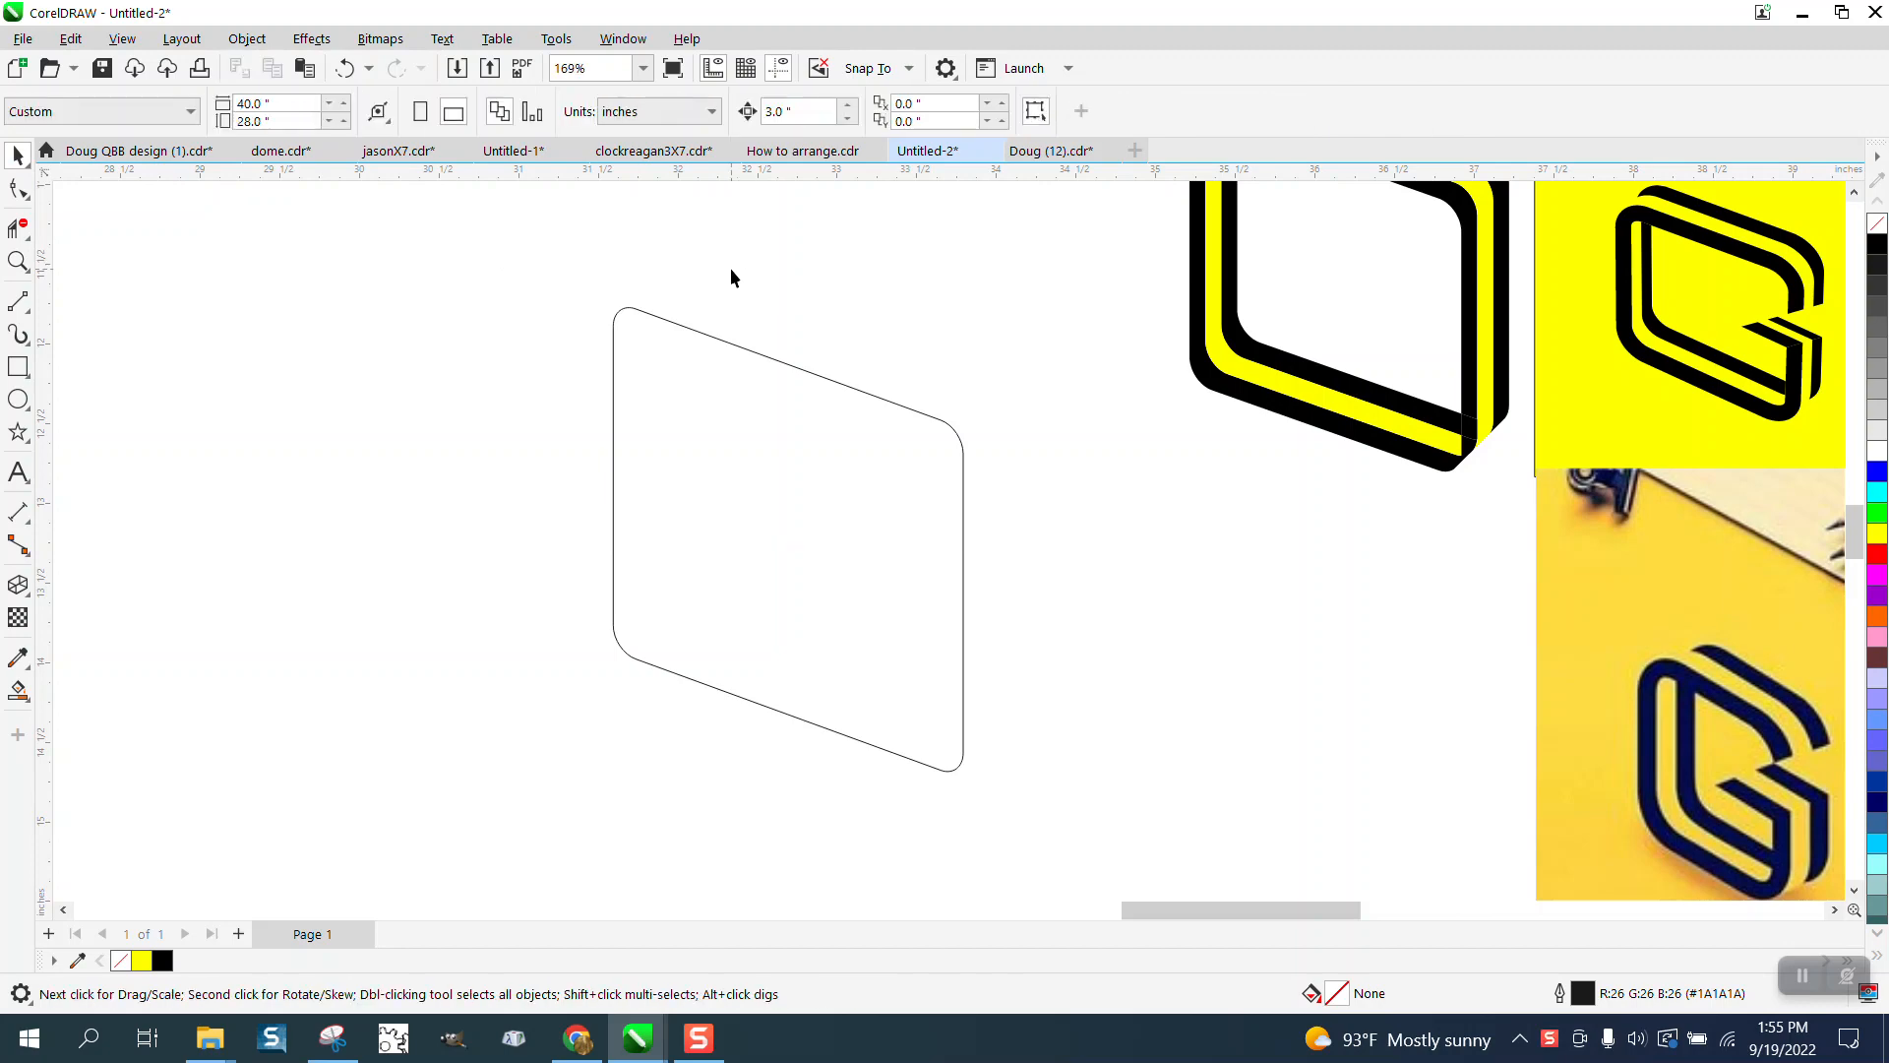
left_click_drag(805, 116, 681, 157)
type(".")
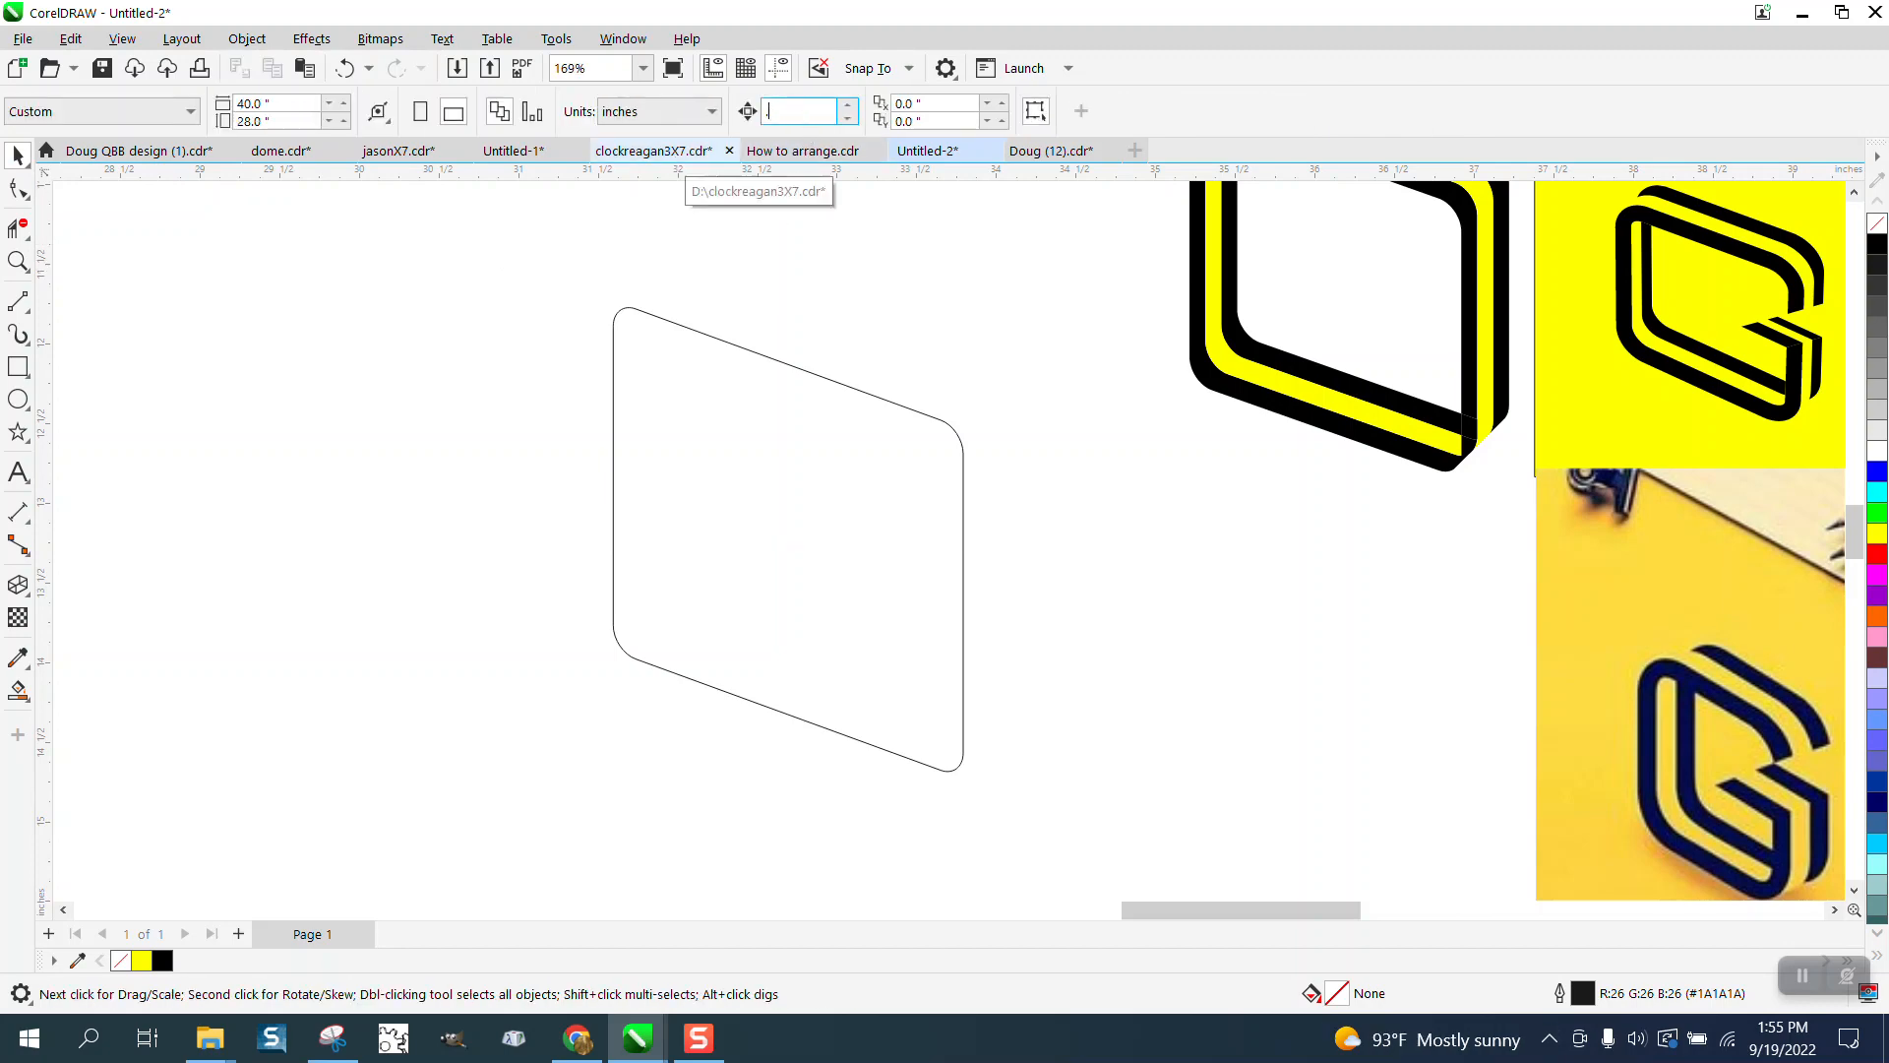
type("15")
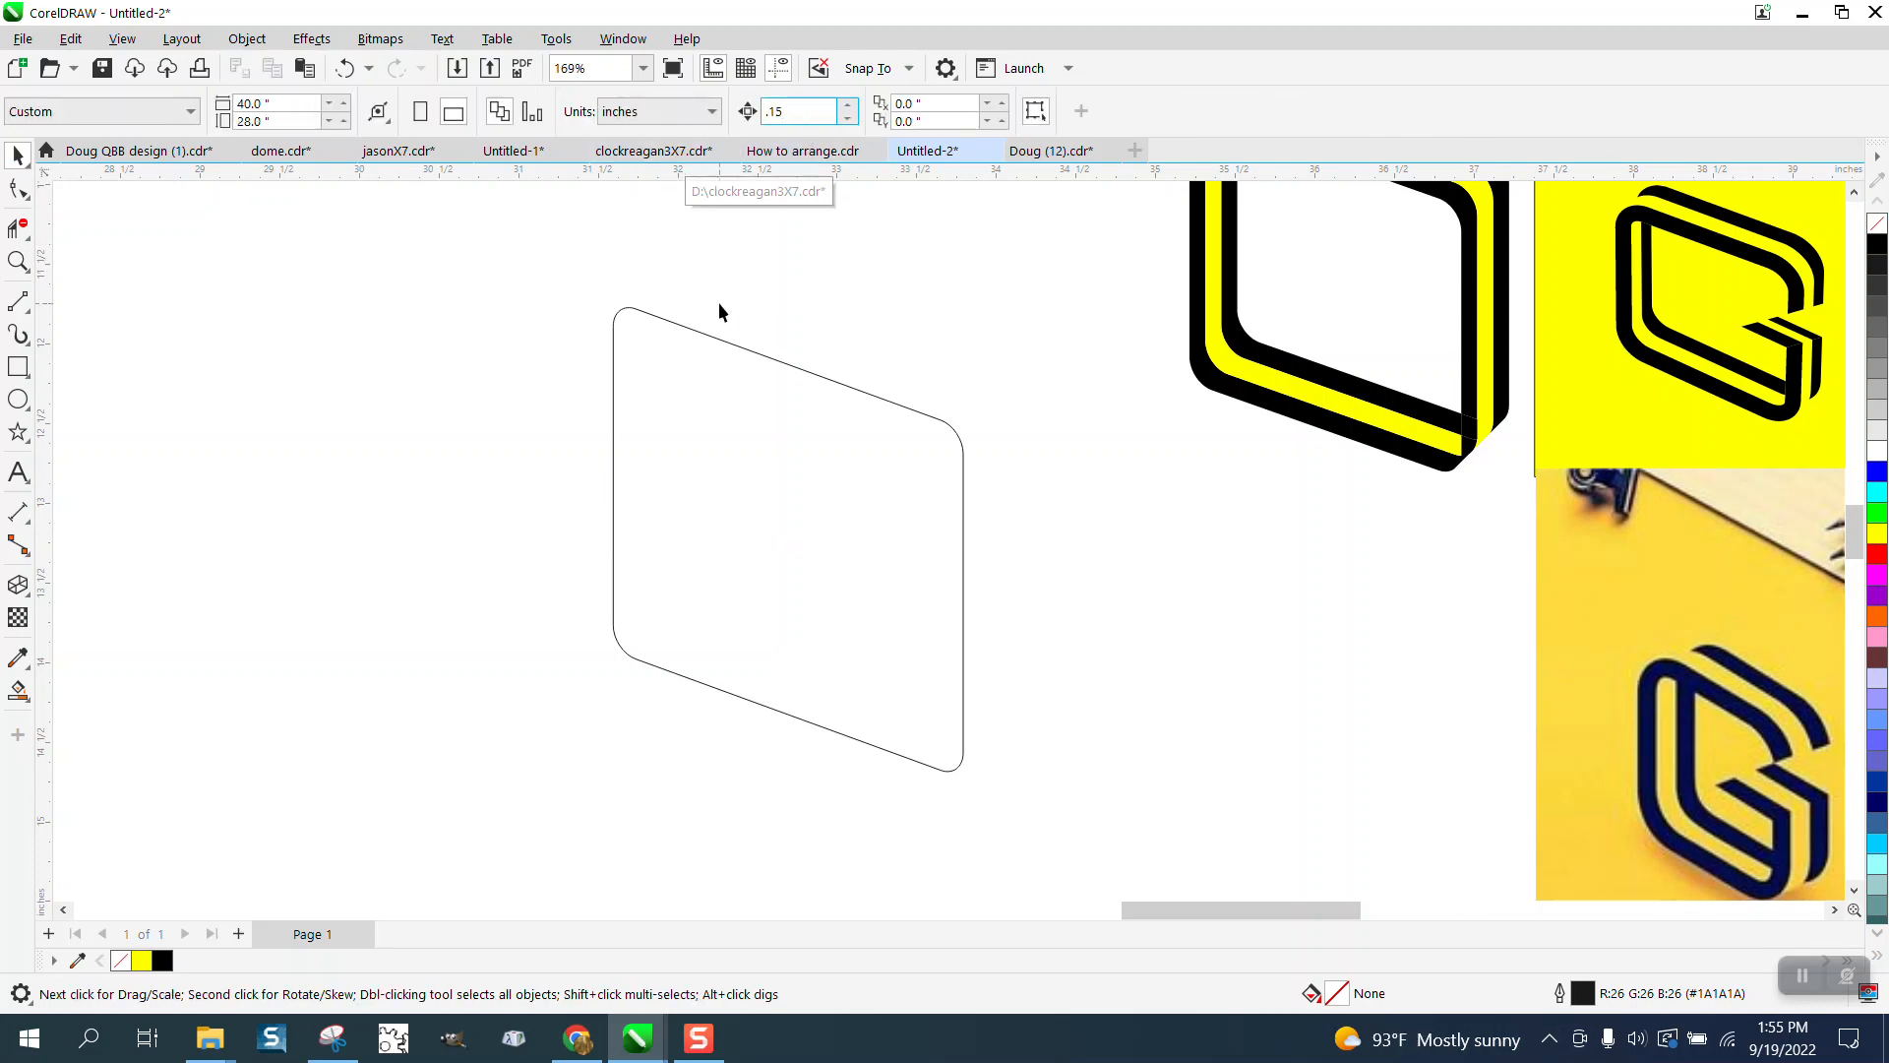
- Make three duplicates of the rounded skewed outline, each offset 0.15 inches up and 0.15 inches right from the previous one
left_click(817, 376)
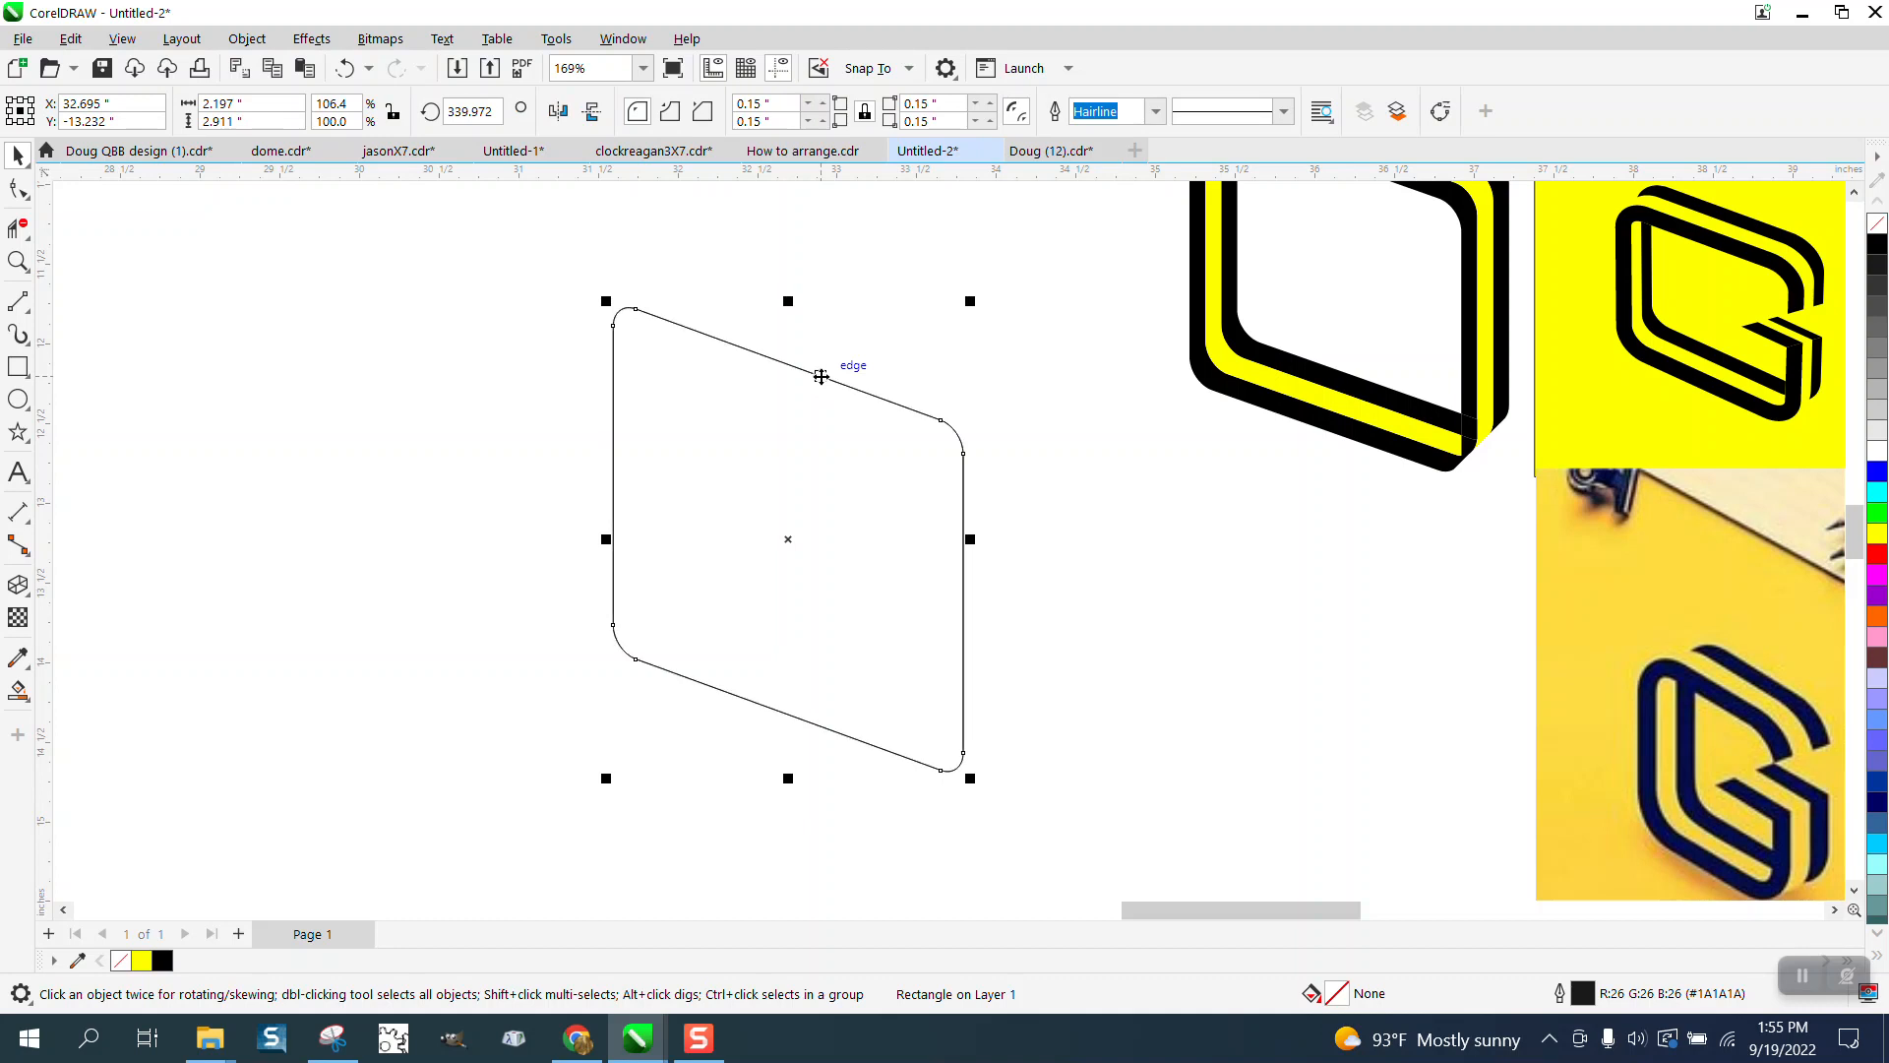
key("Up")
key("Right")
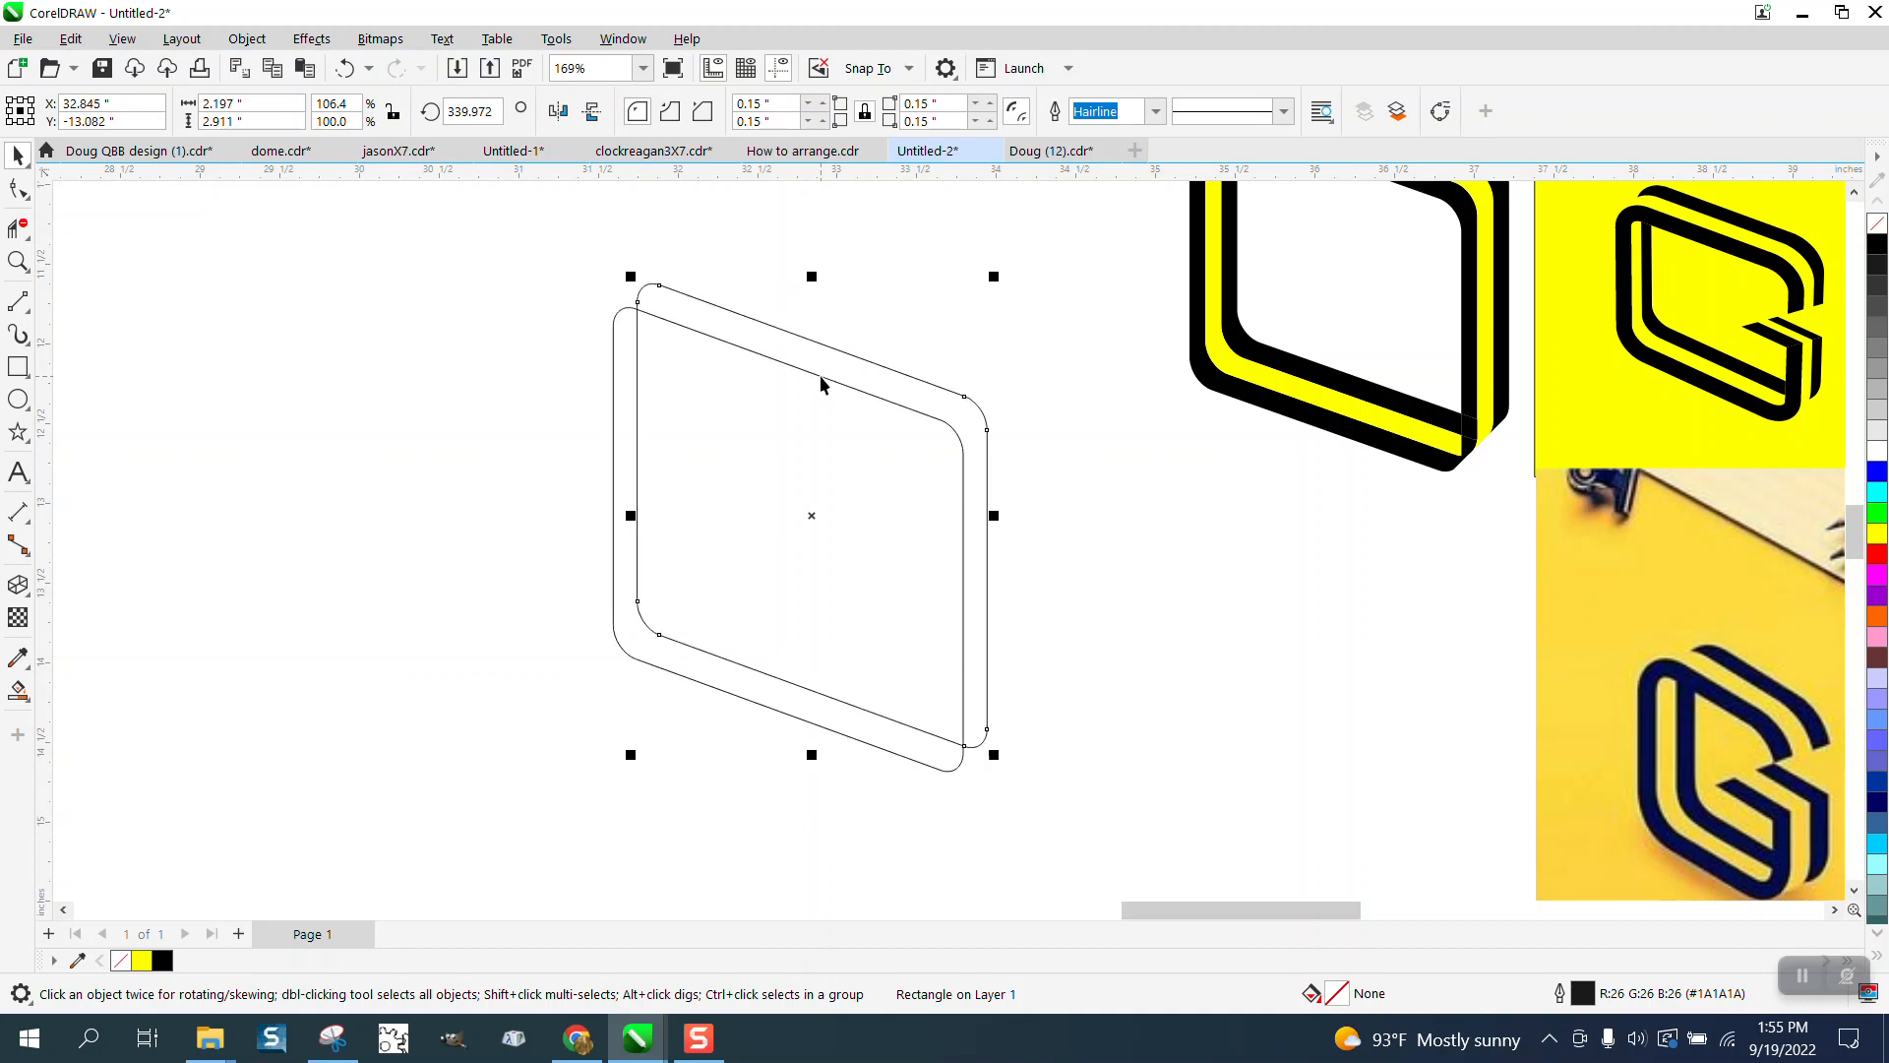
key("plus")
key("Right")
key("Up")
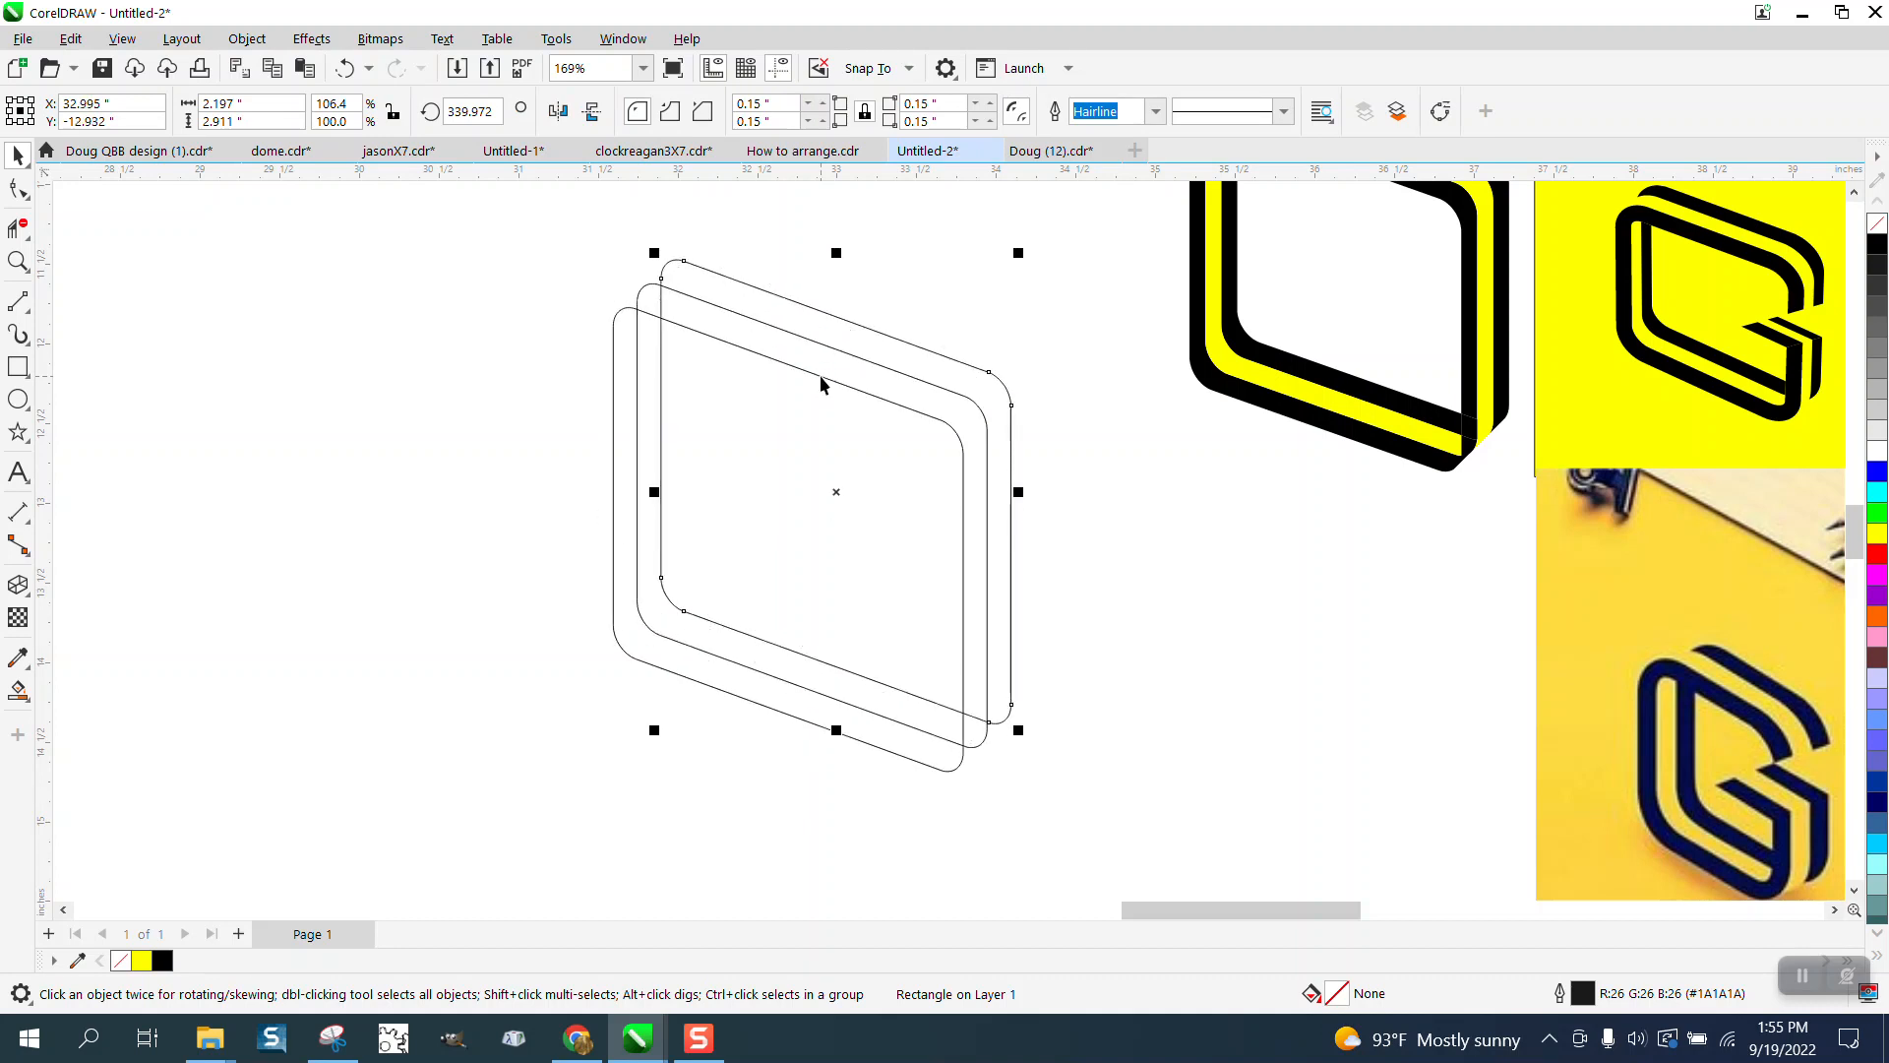
key("plus")
key("Right")
key("Up")
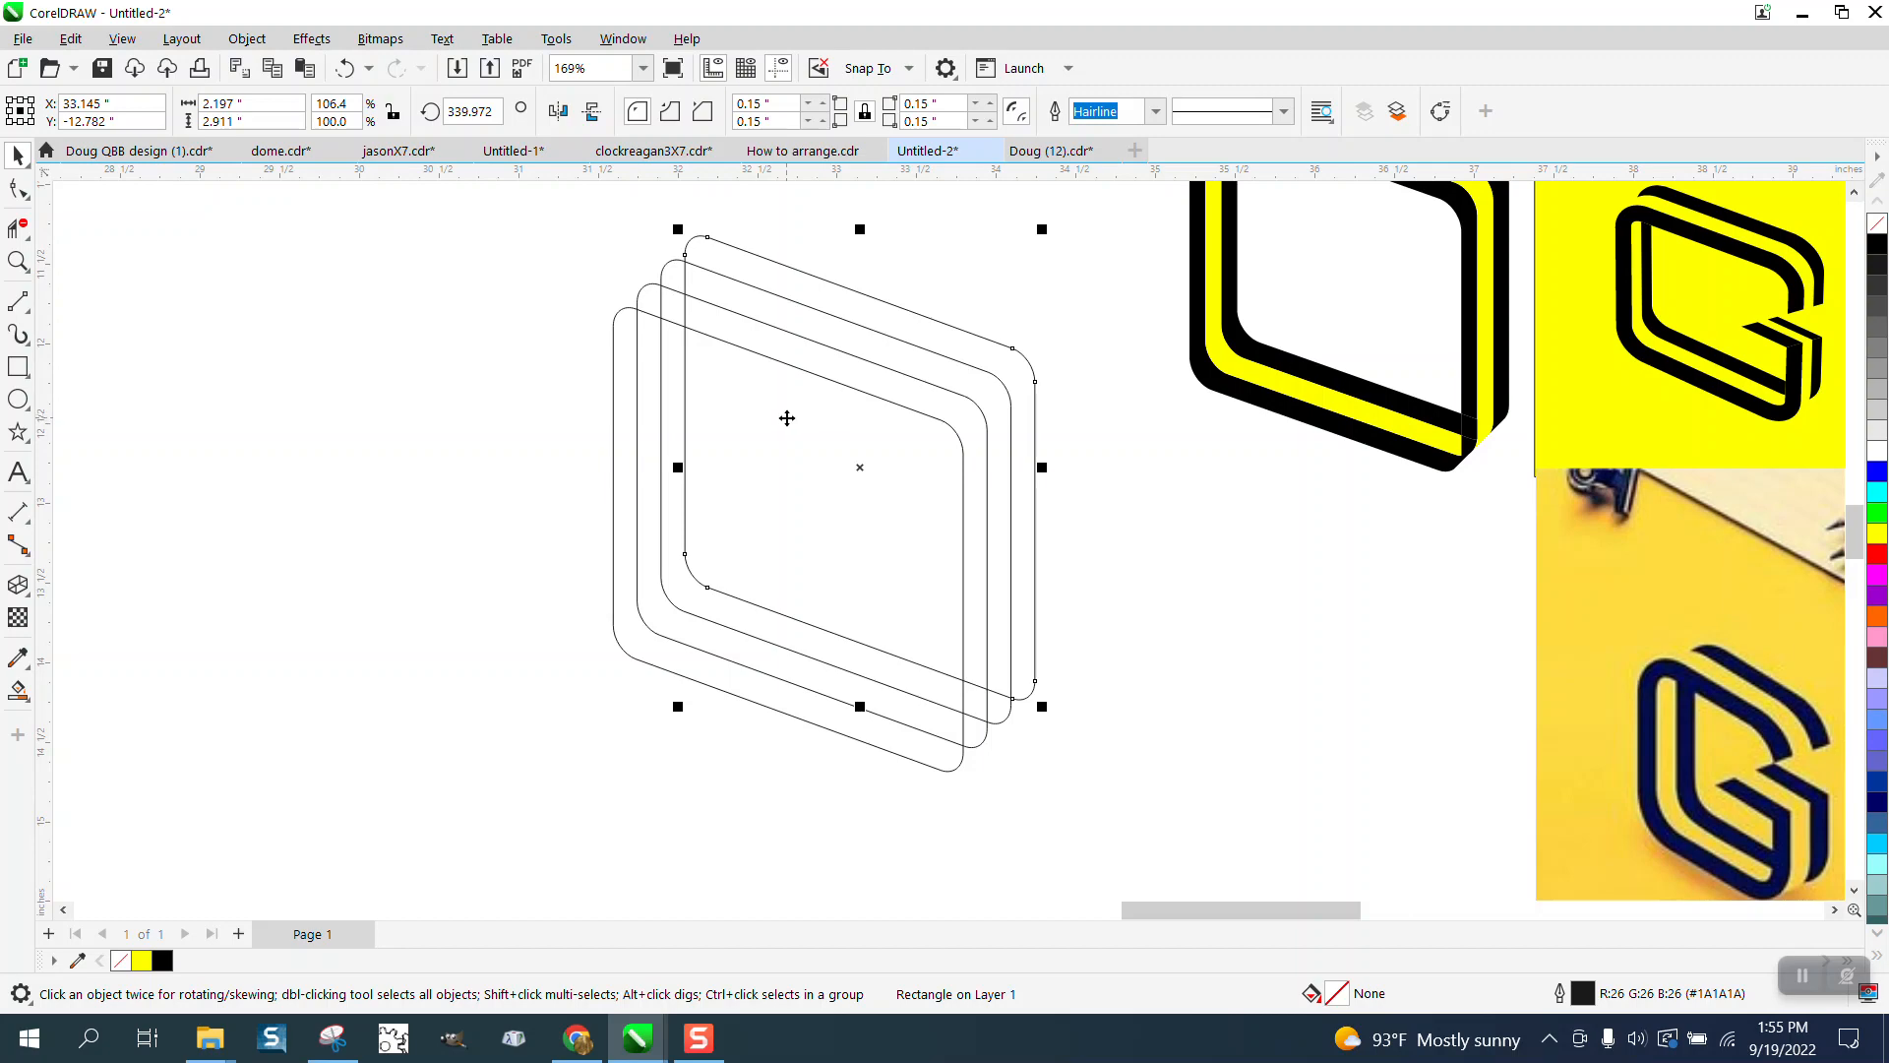
- Examine the upper-left corner of the black G on the yellow square up close
scroll(786, 417, "down", 2)
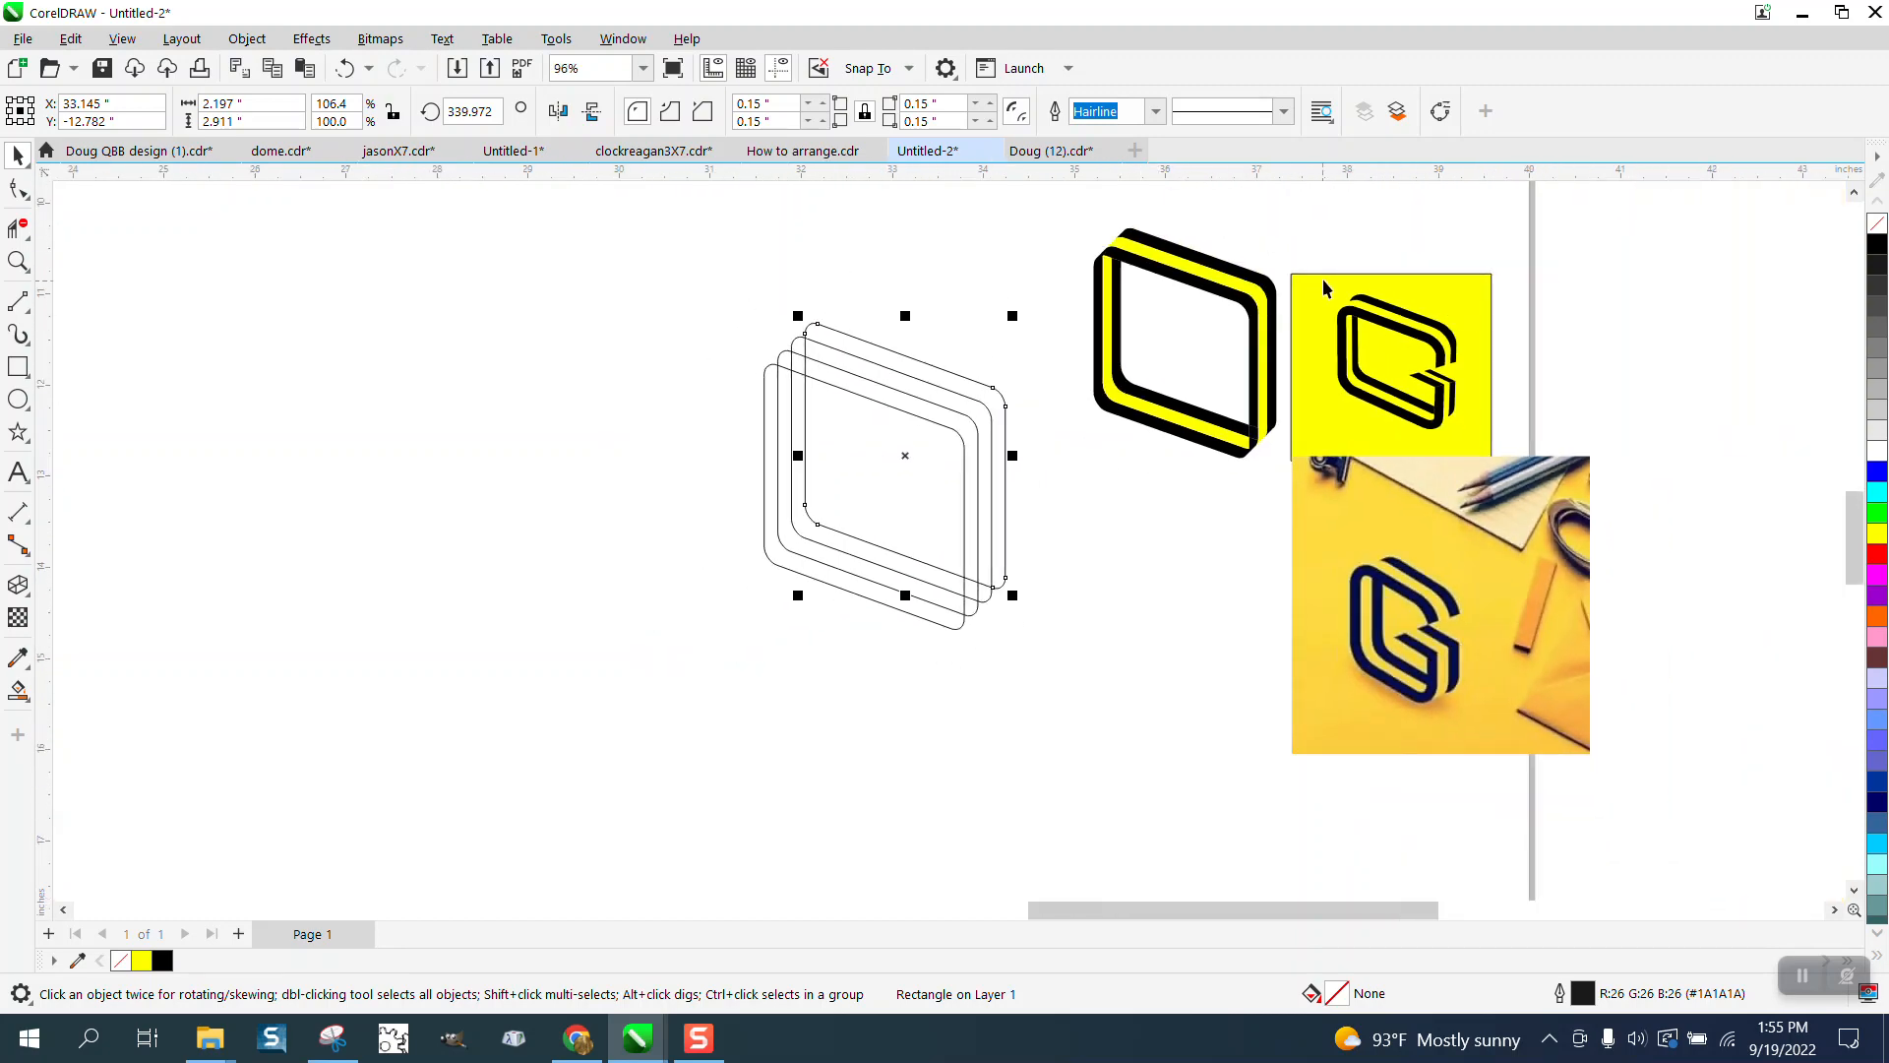
left_click_drag(1323, 286, 1394, 326)
left_click(18, 261)
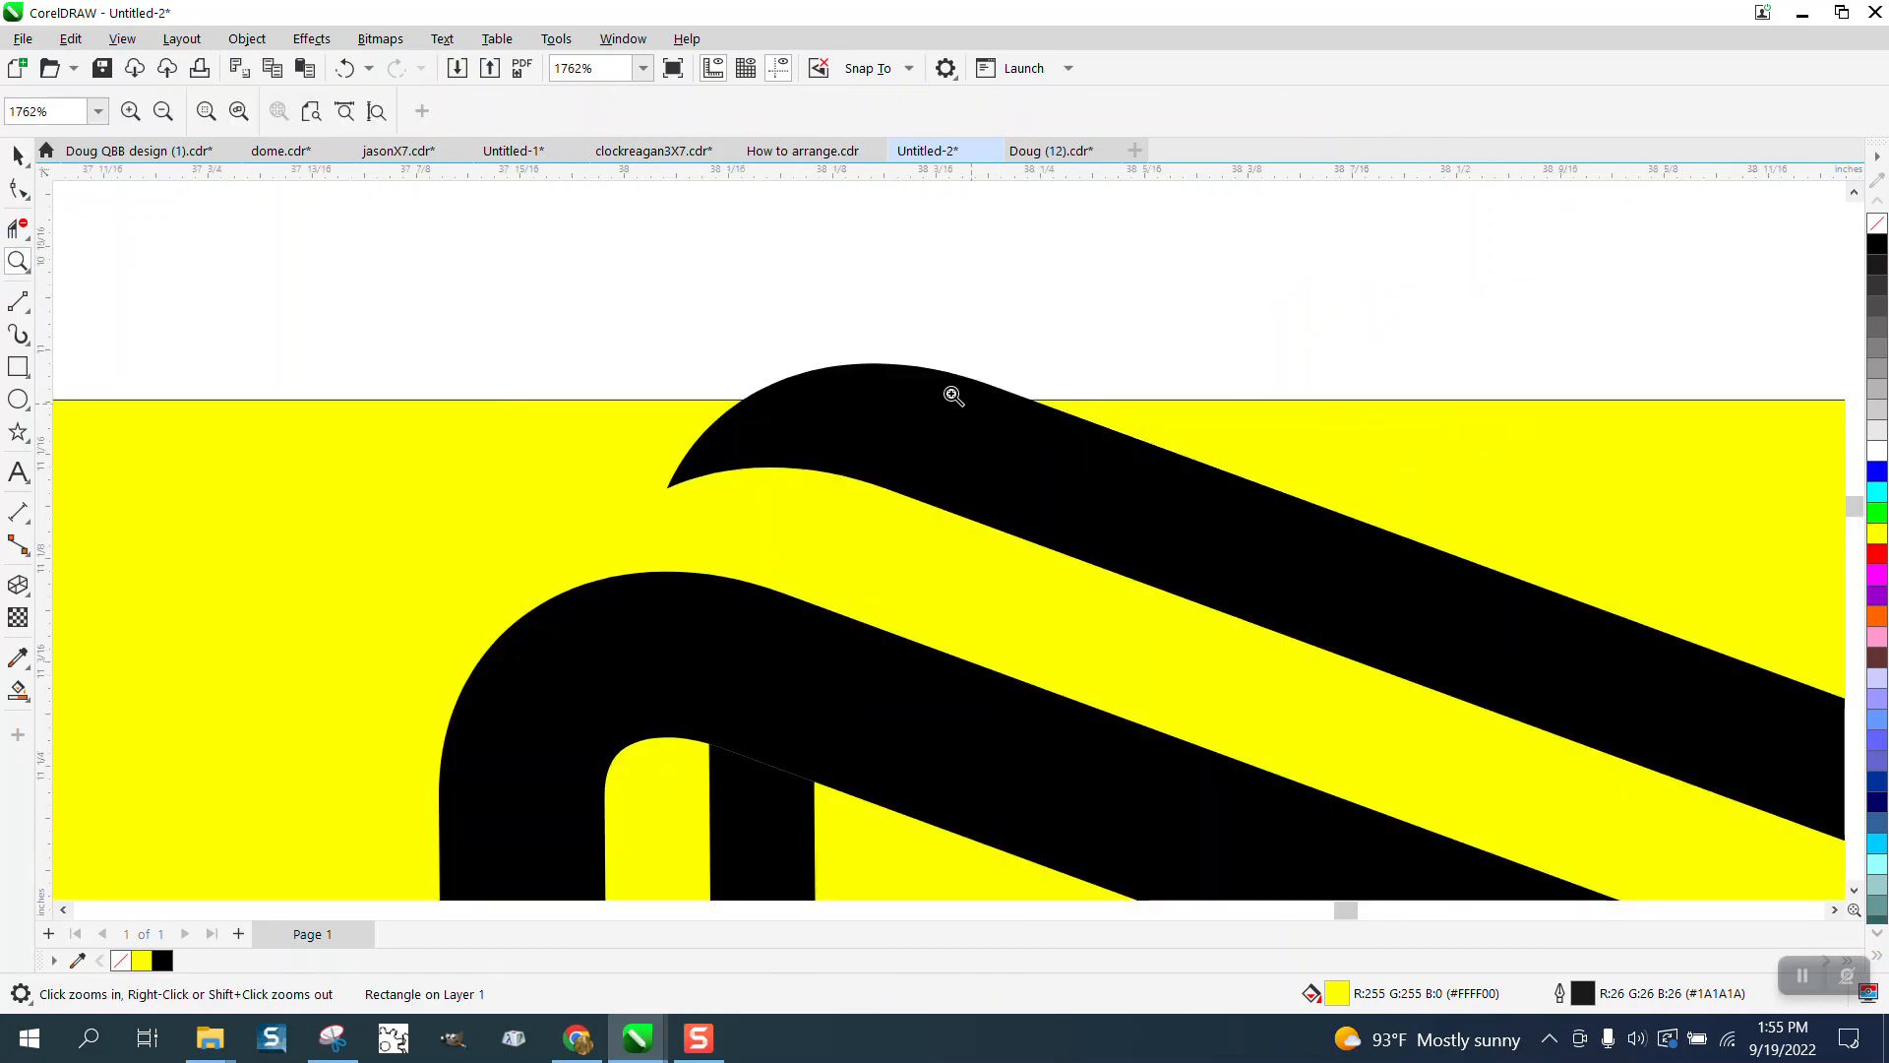
scroll(954, 358, "down", 6)
scroll(962, 364, "down", 8)
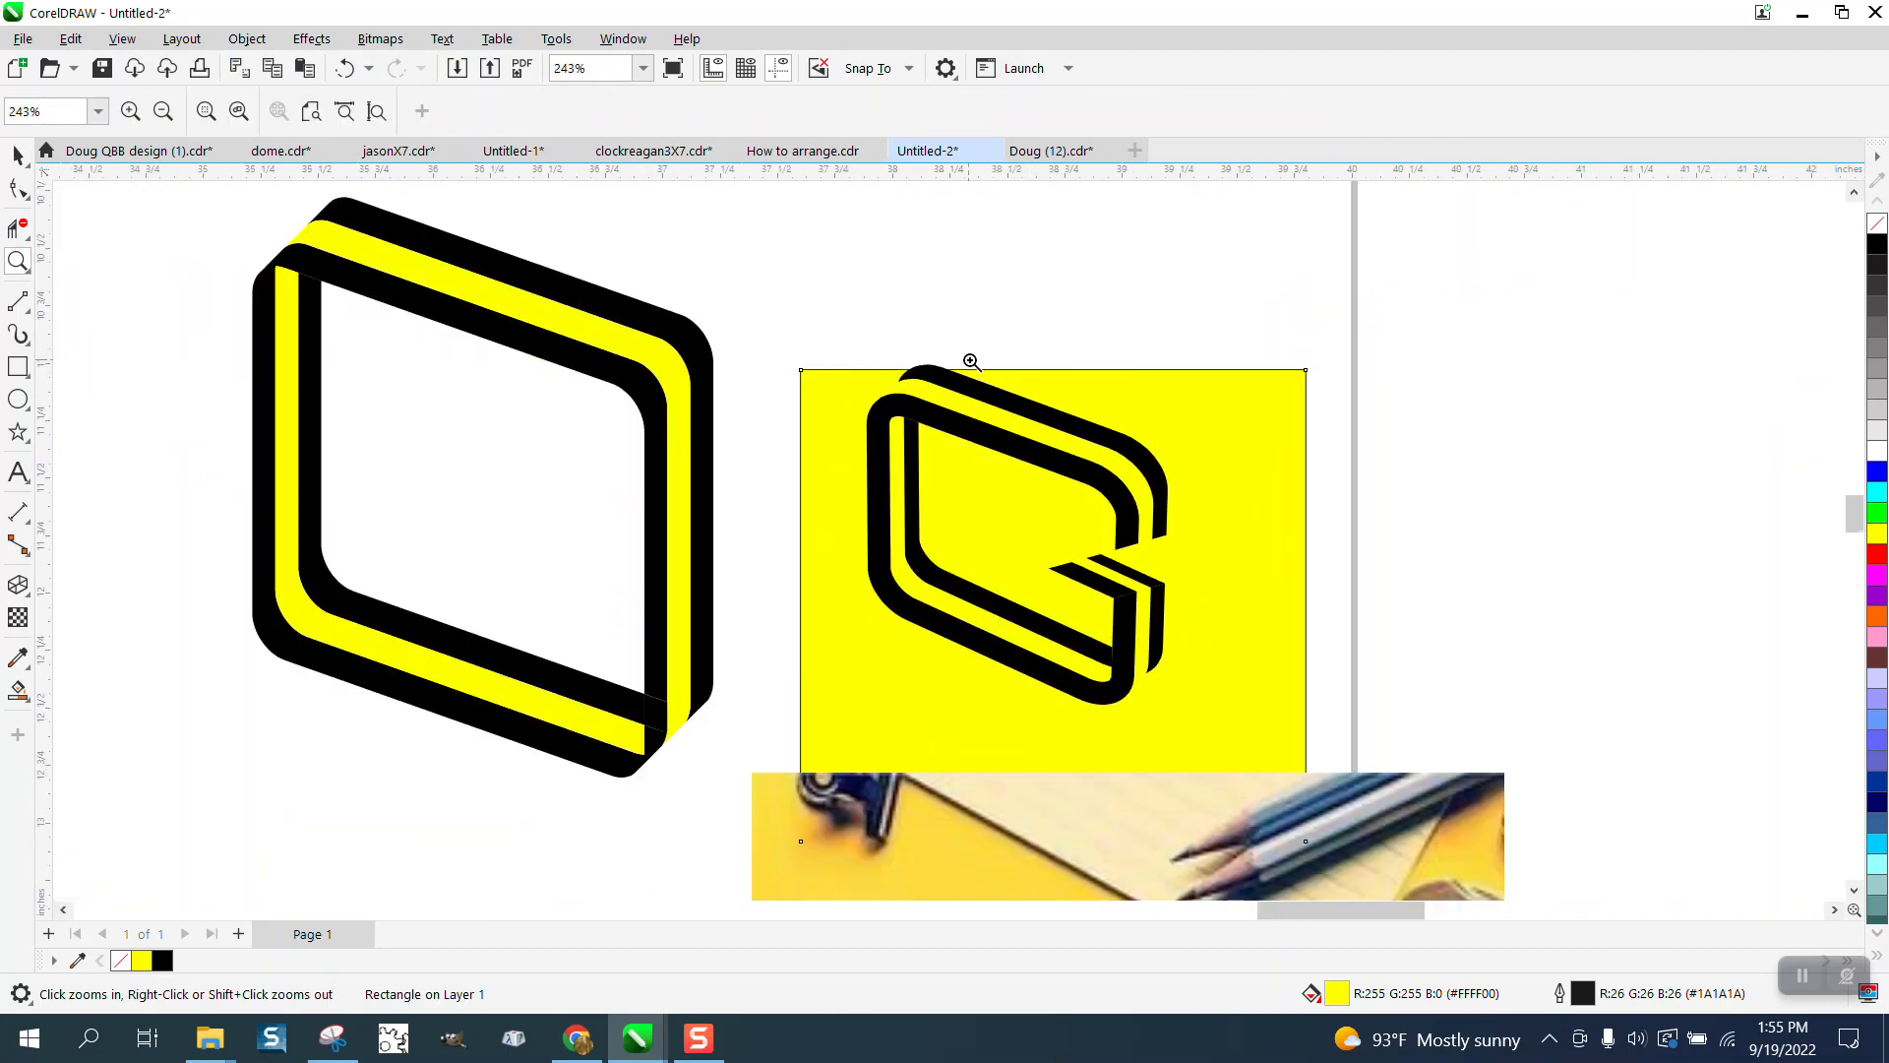
scroll(871, 290, "down", 4)
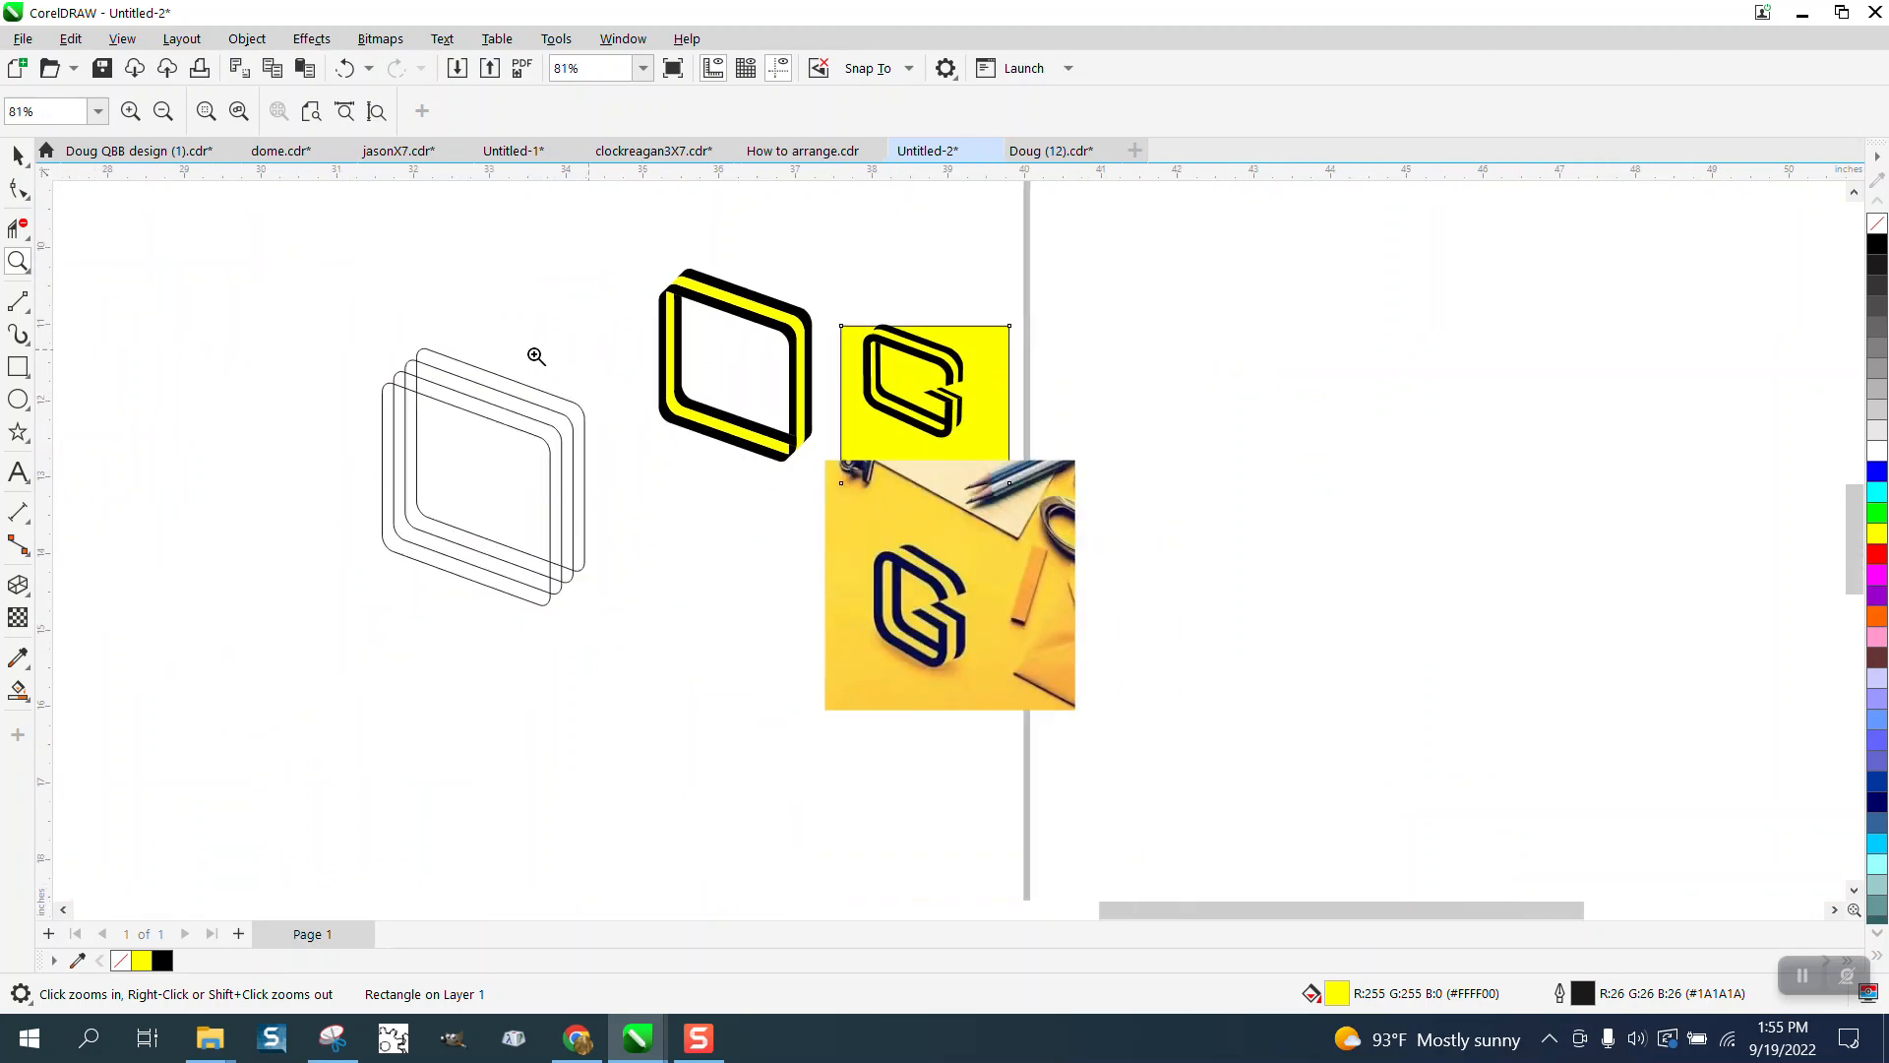
- Draw a diagonal 2-point line about 0.44 by 0.44 inches along the four outlines' upper-left rounded corners, replacing a slightly short first attempt
left_click_drag(363, 320, 547, 447)
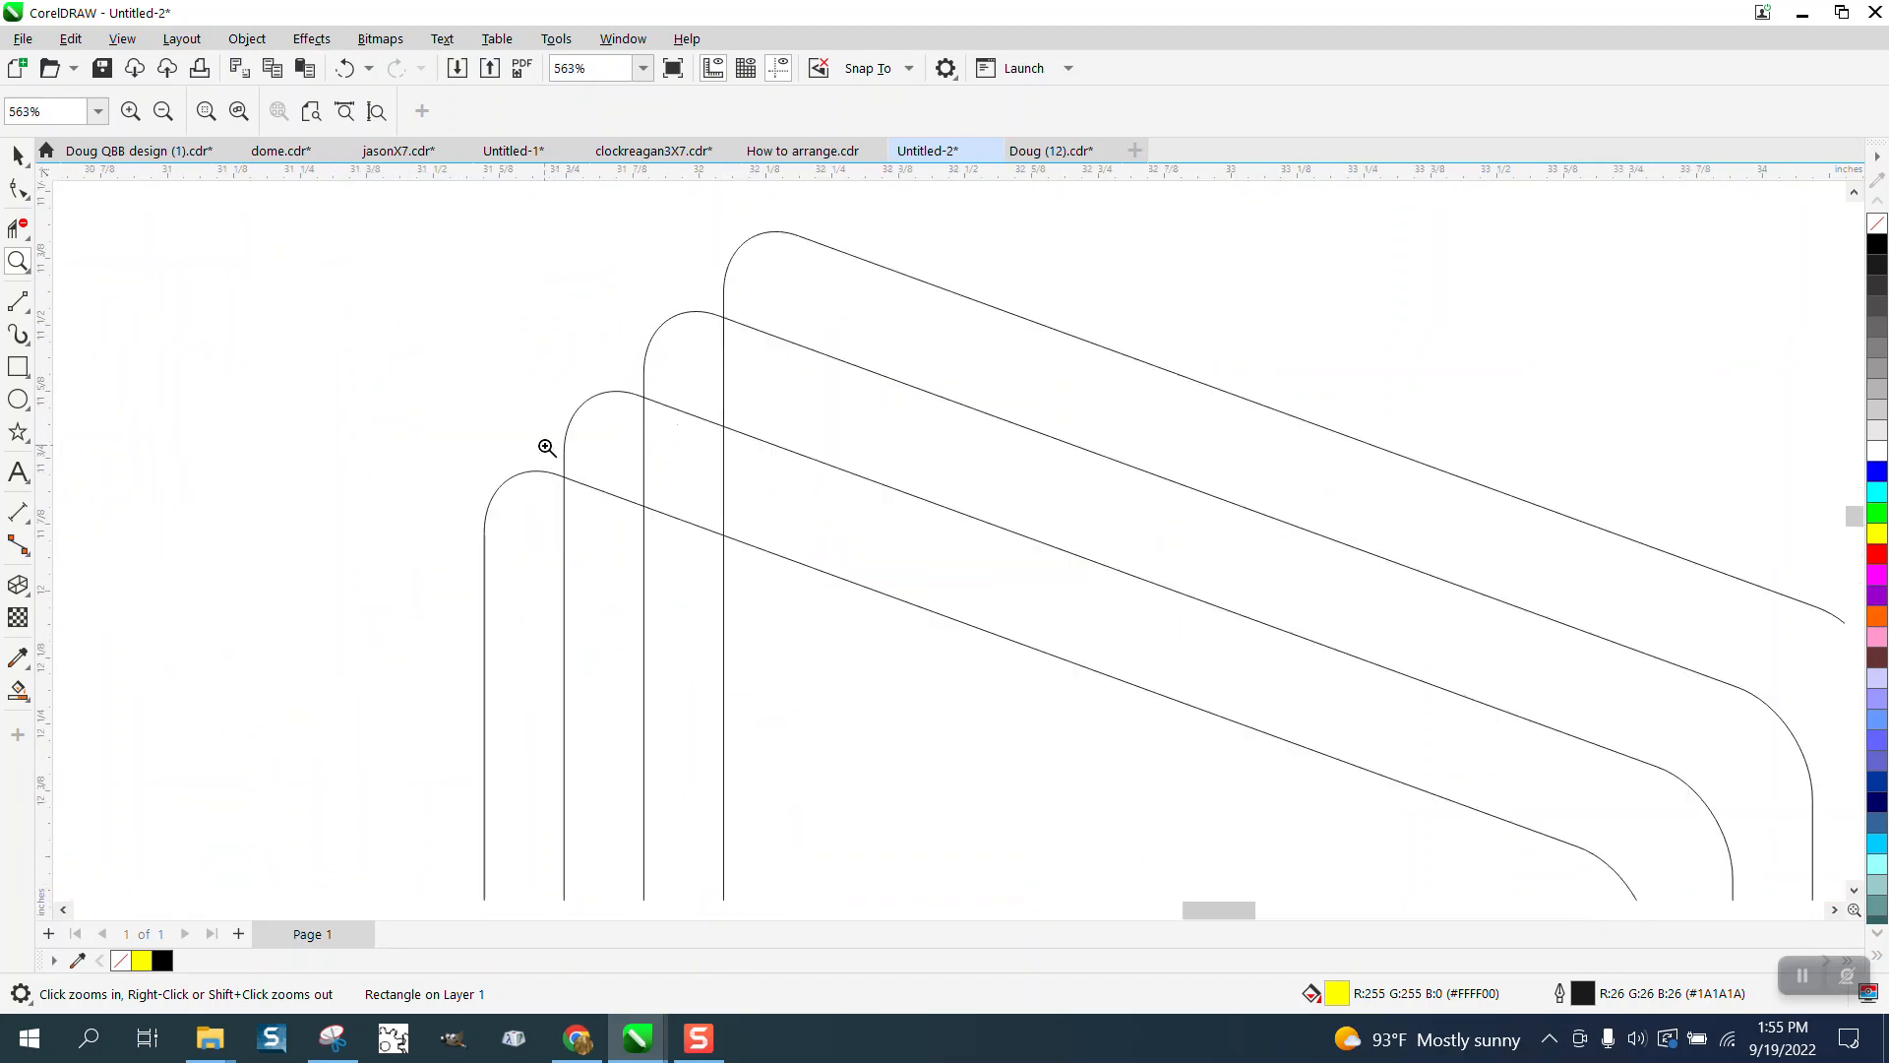
left_click(30, 318)
left_click(147, 329)
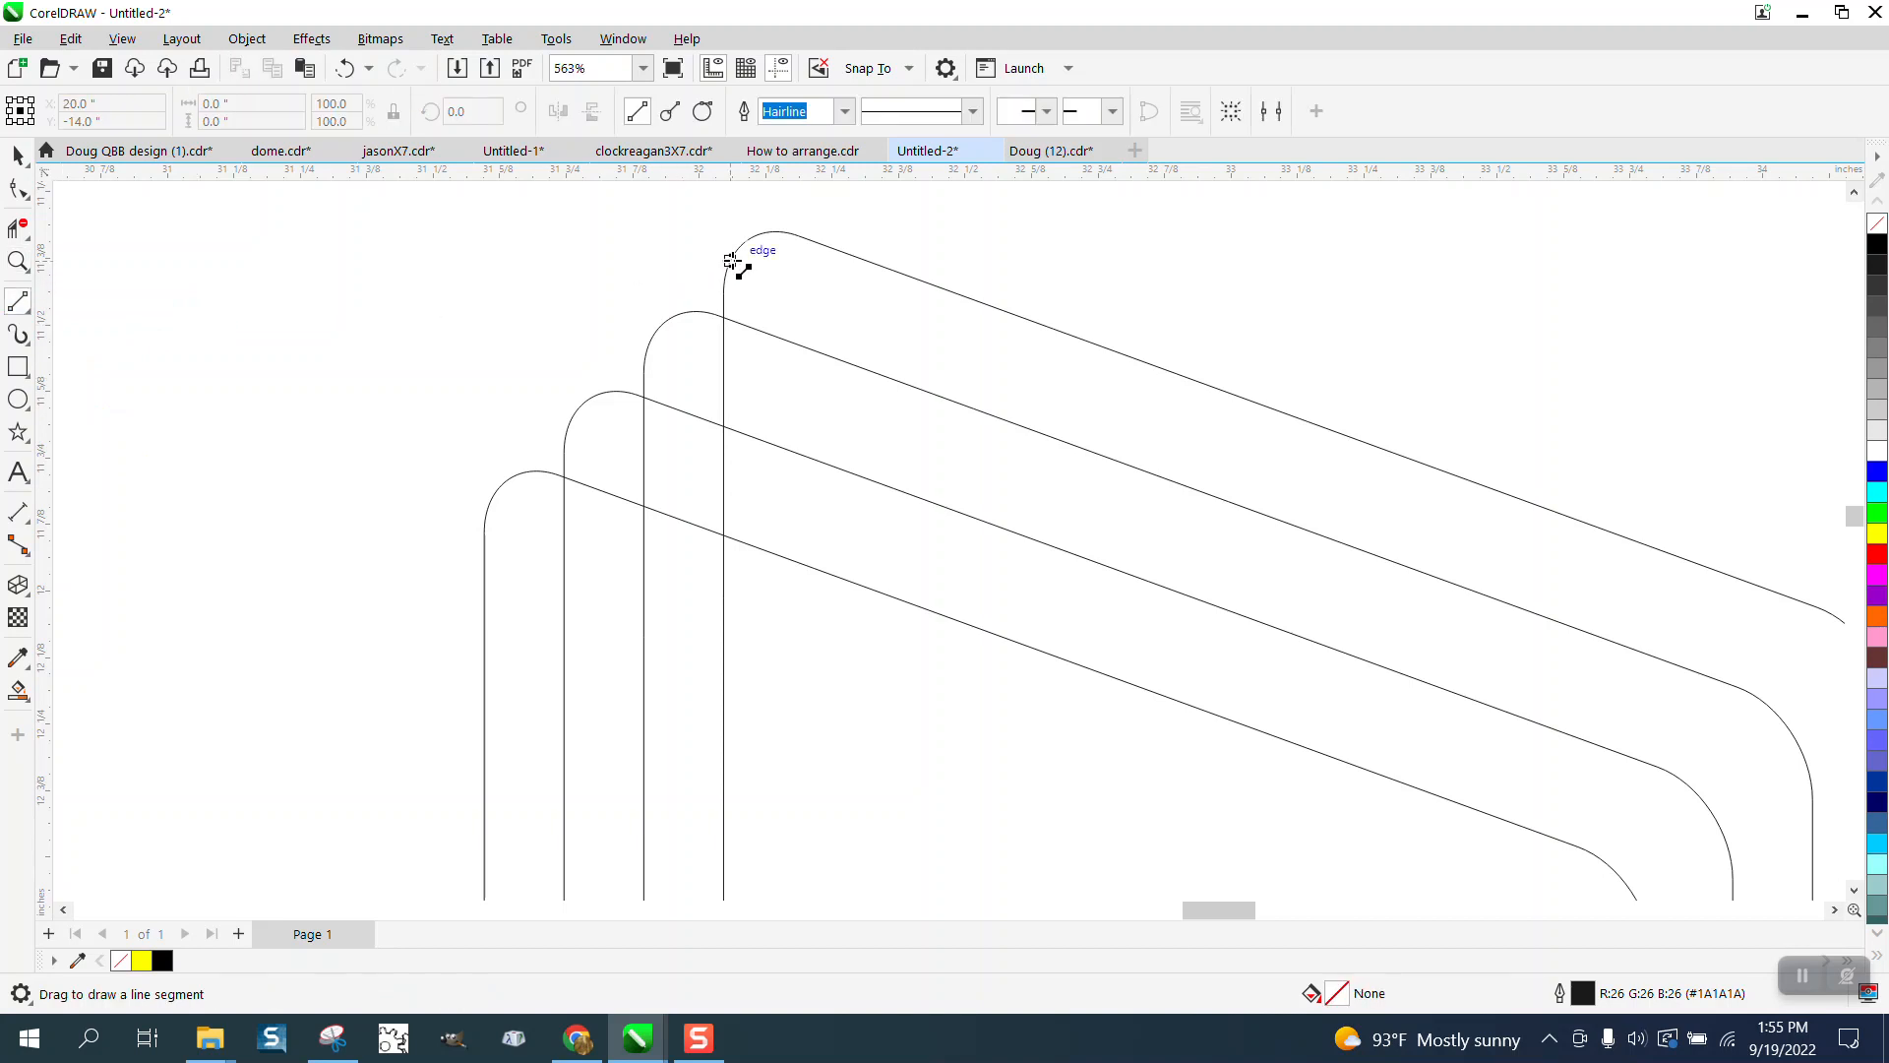
left_click_drag(737, 252, 513, 460)
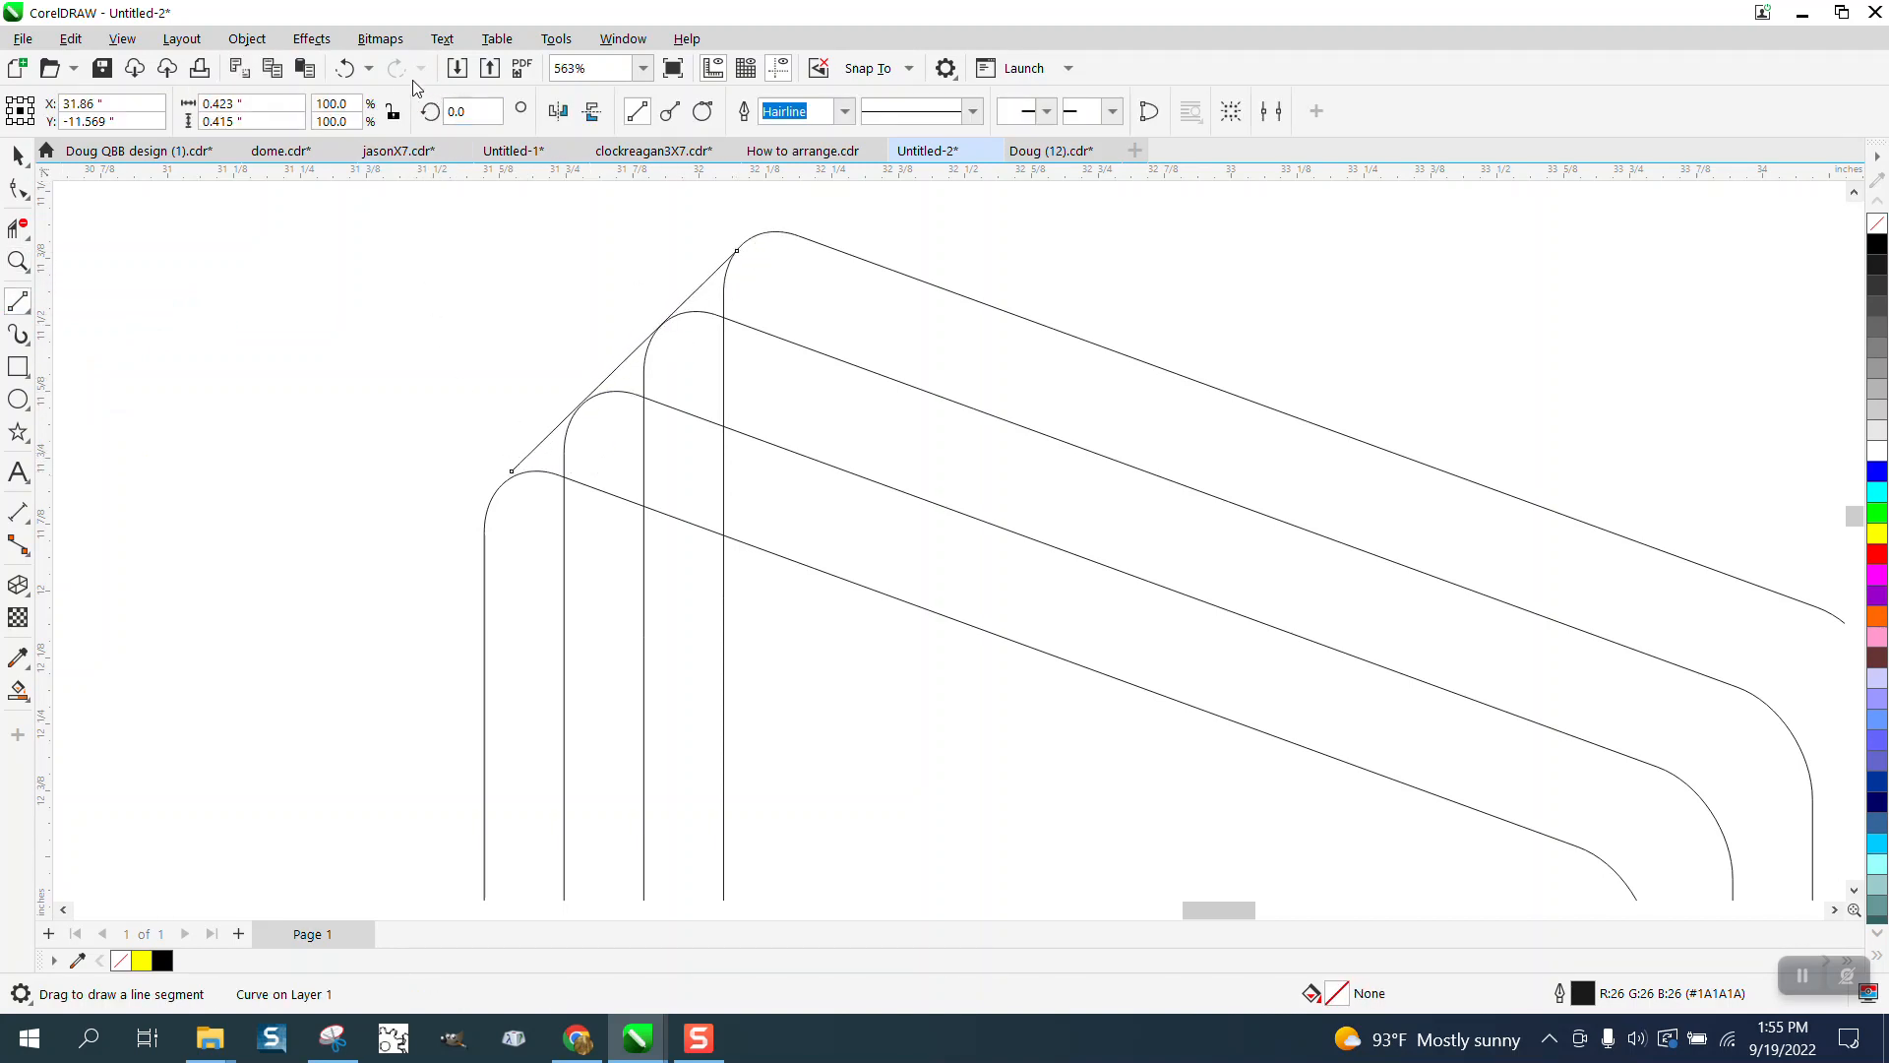
left_click(358, 74)
left_click_drag(736, 253, 502, 484)
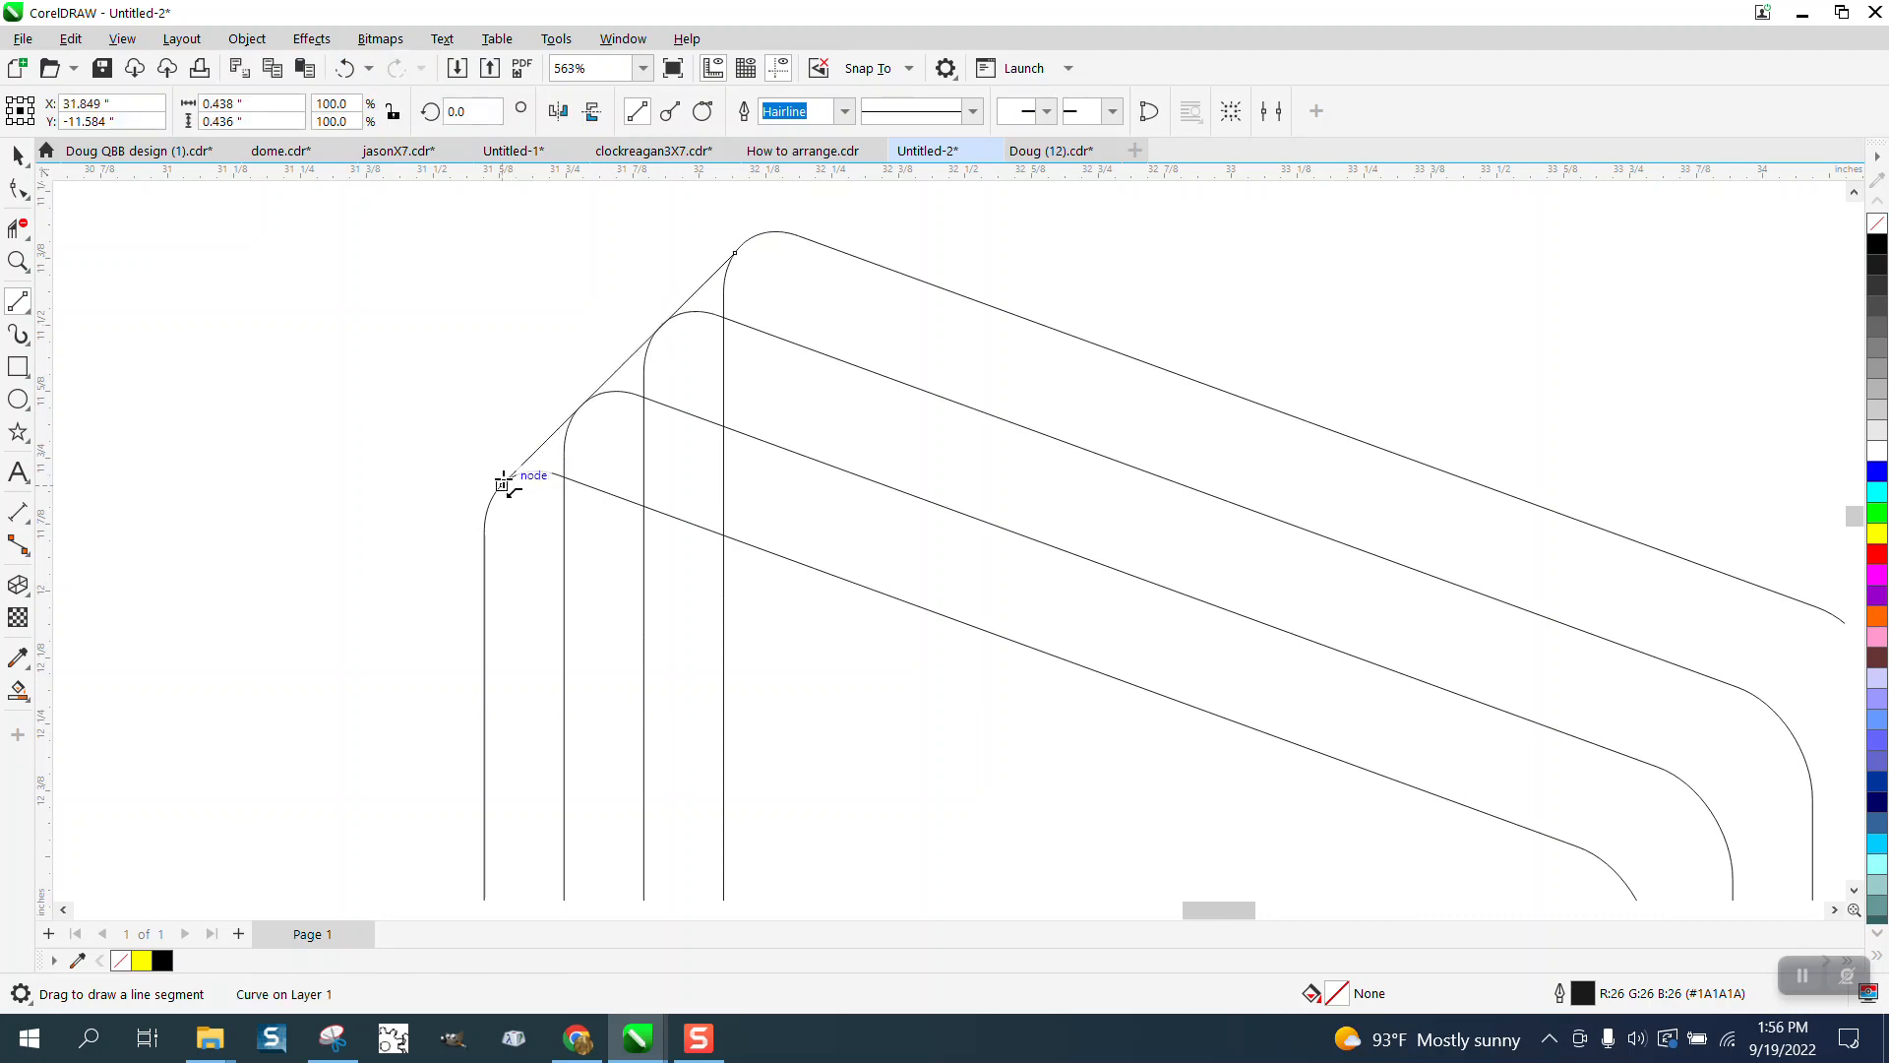
- Try Smart Fill in black on the gaps between the upper-left diagonal line and the rounded corners, and undo the fills
left_click(18, 692)
left_click(552, 451)
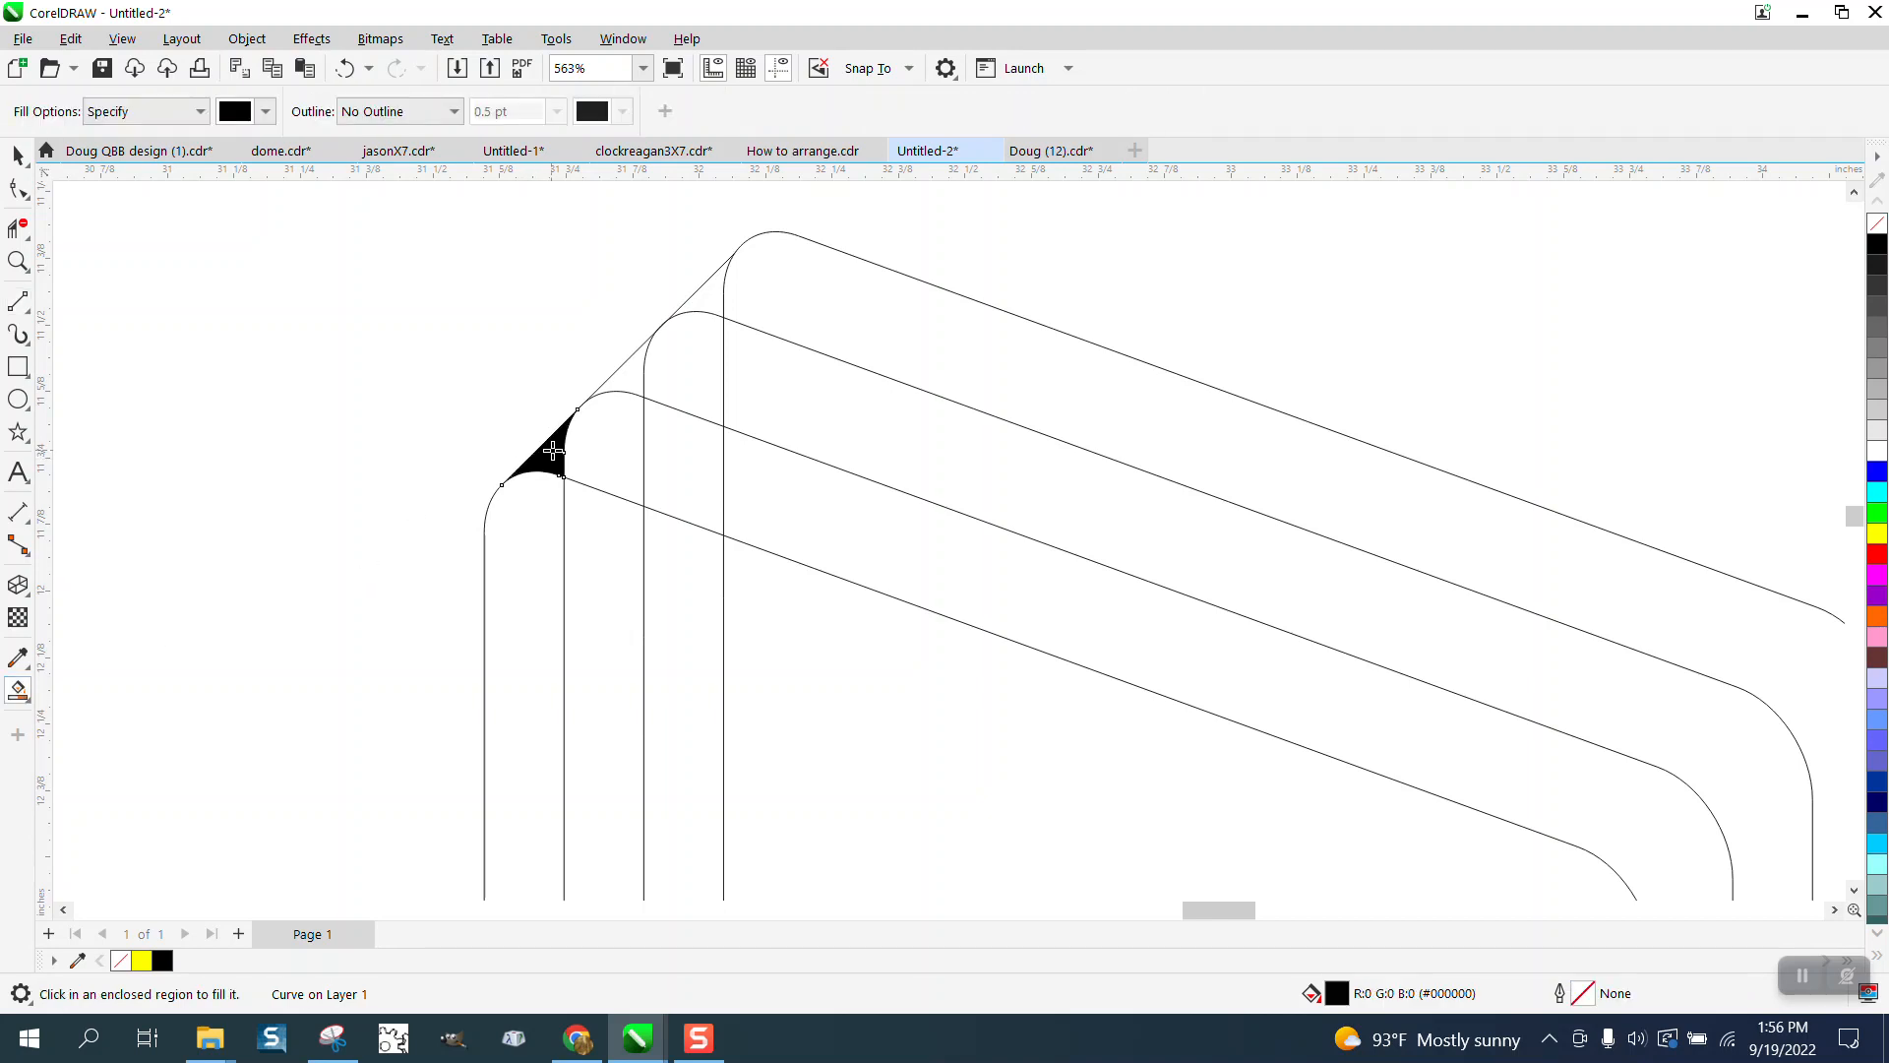
left_click(627, 377)
left_click(705, 304)
left_click(349, 71)
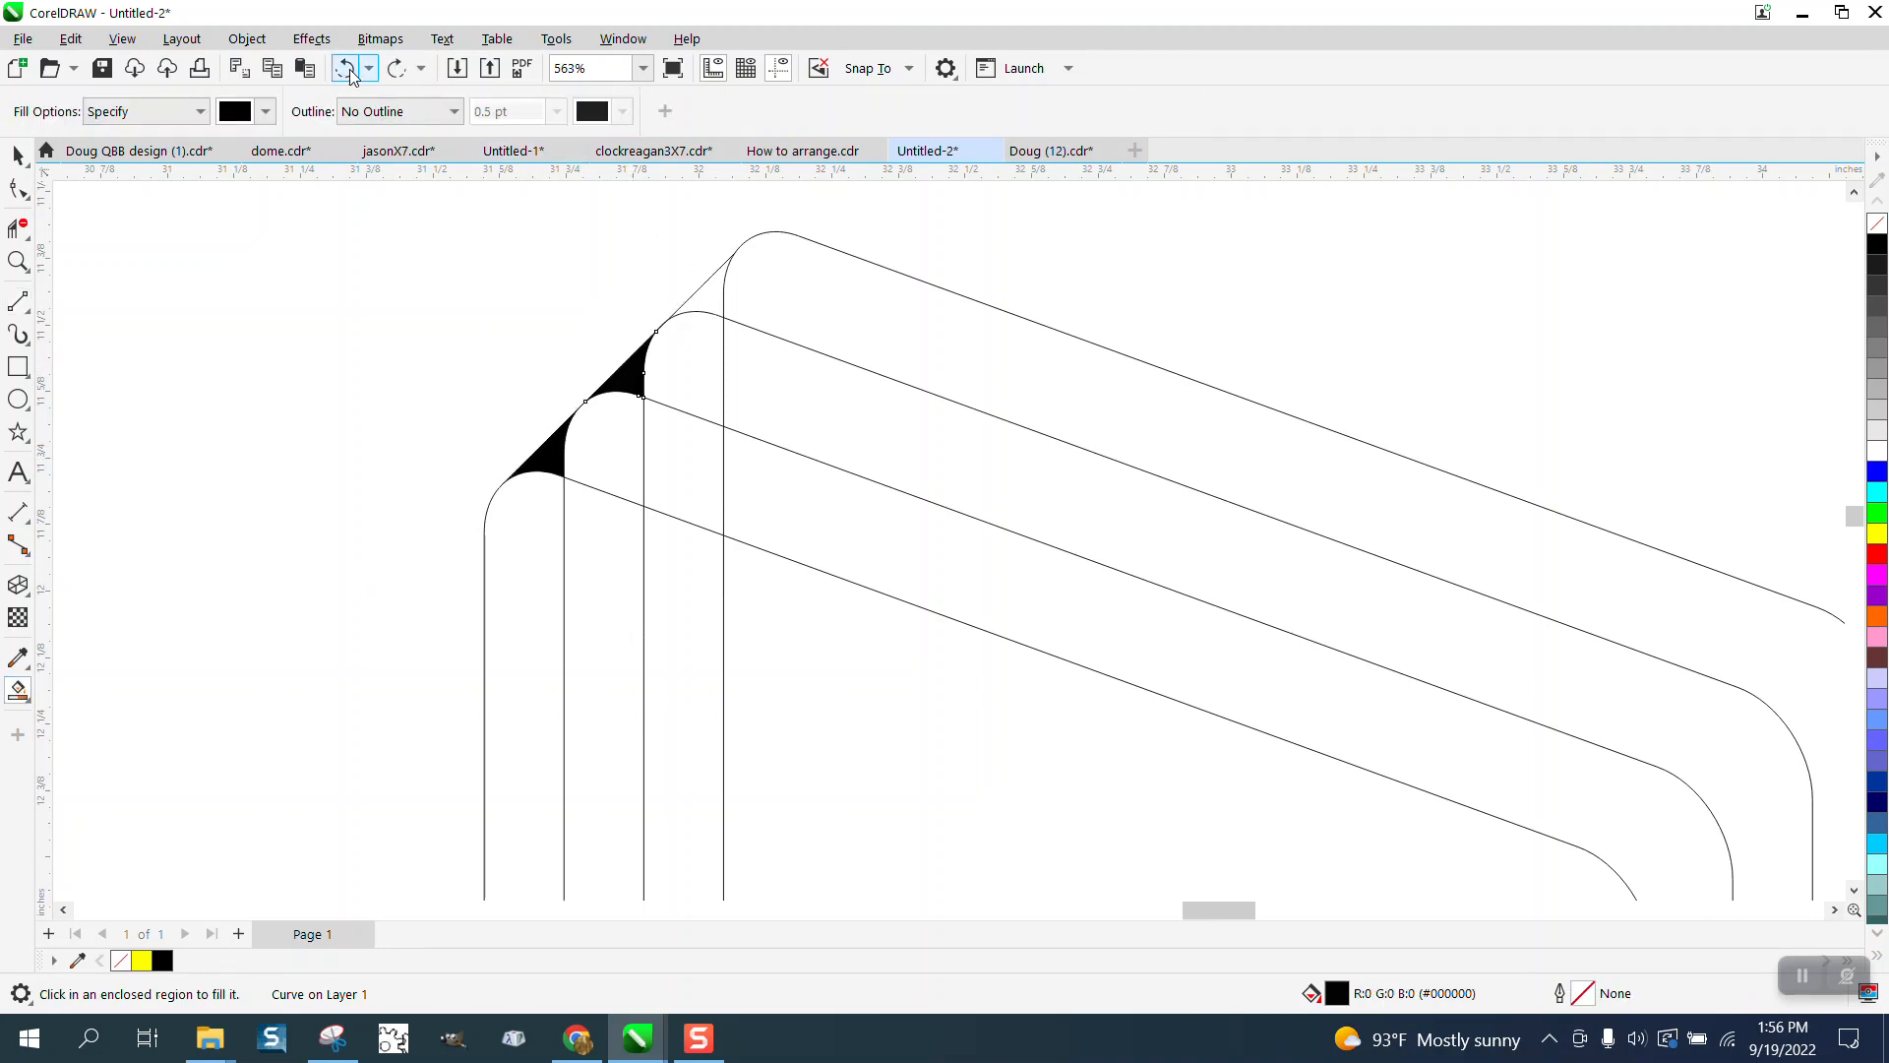
left_click(349, 70)
left_click(349, 71)
- Draw a diagonal 2-point line about 0.44 by 0.44 inches touching the lower-right rounded corners of all four outlines
scroll(820, 498, "down", 8)
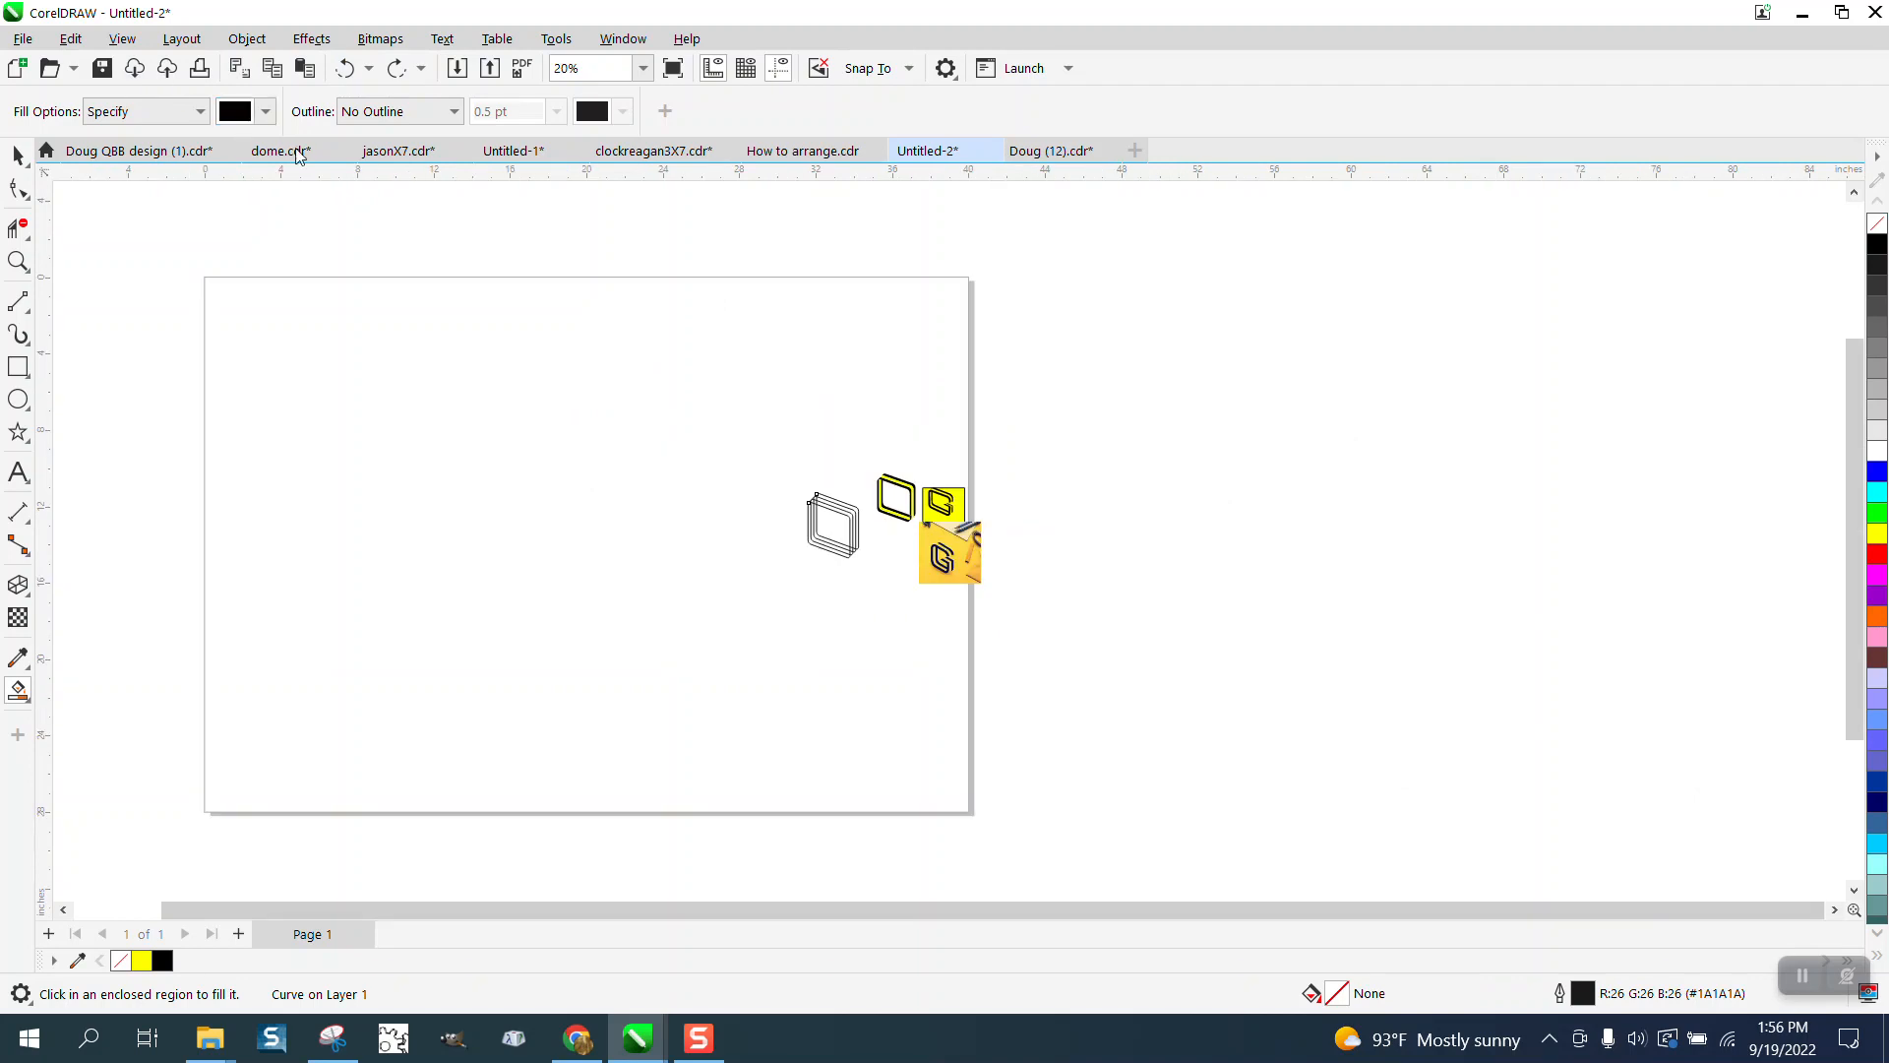
key("z")
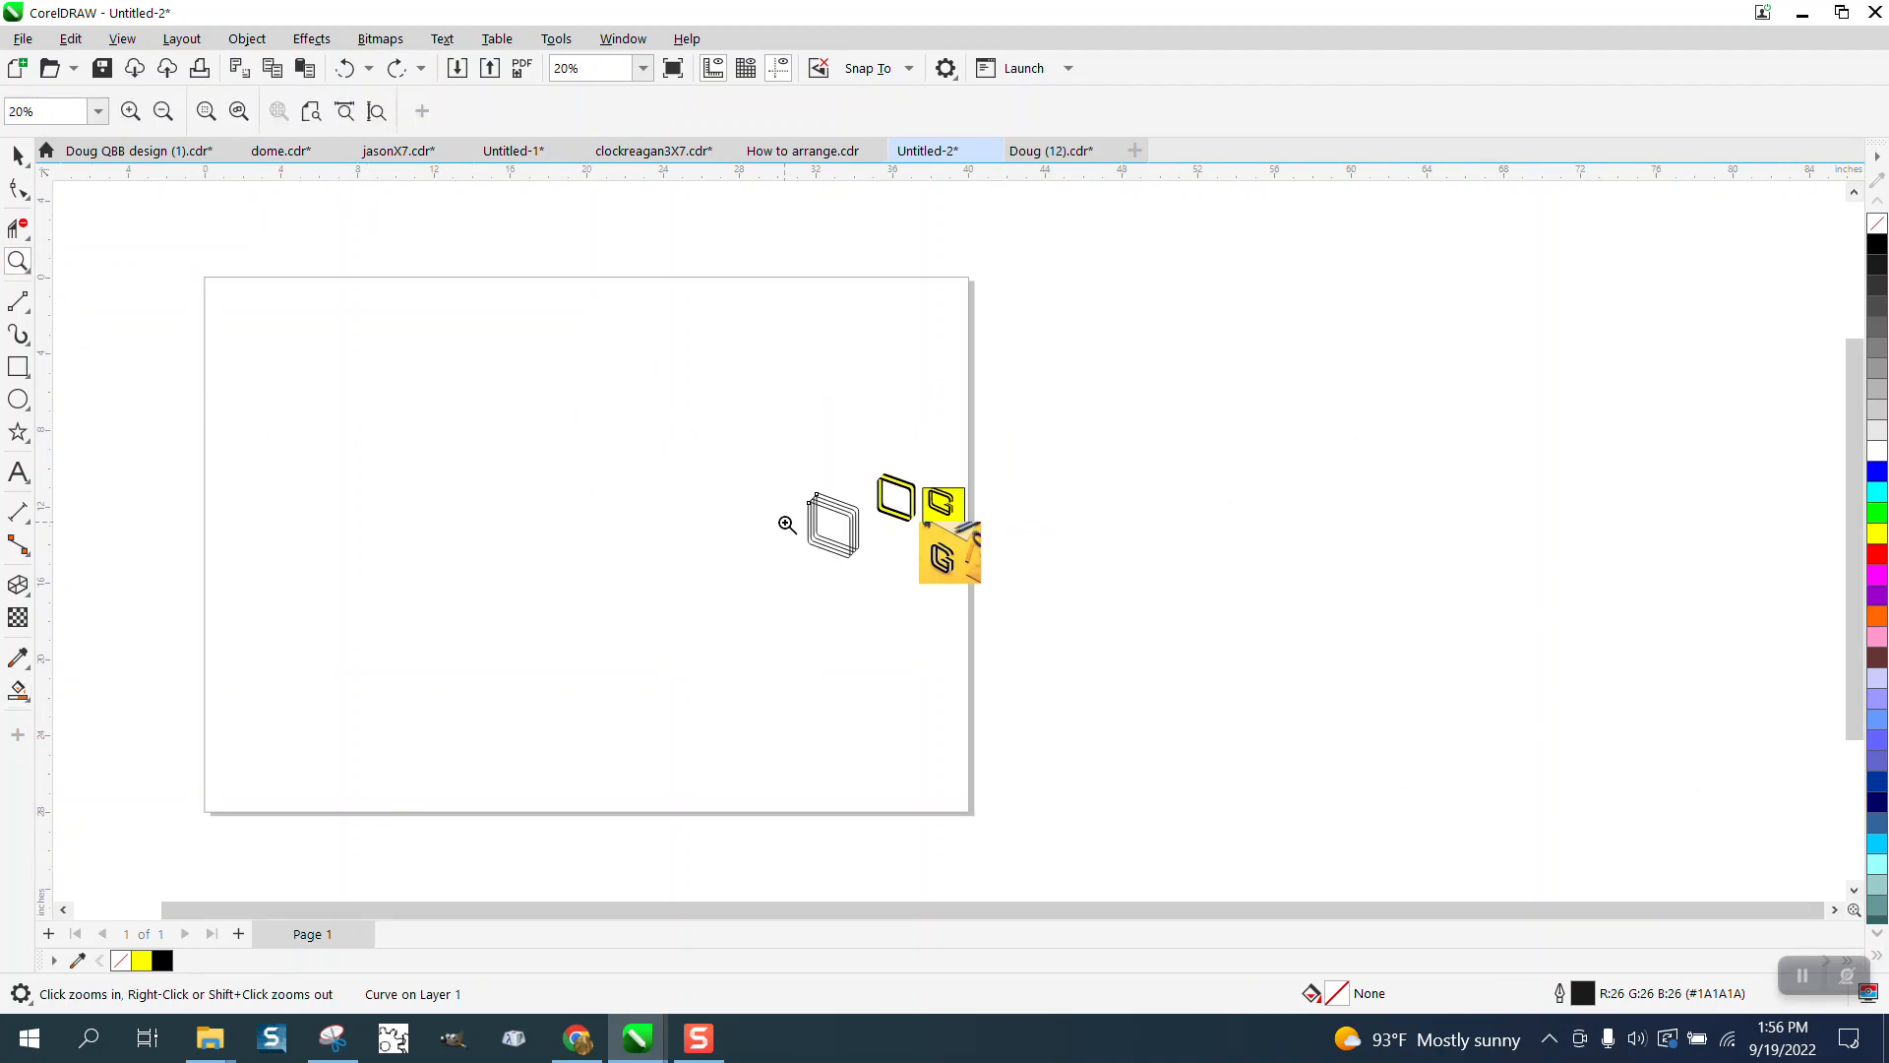
left_click_drag(792, 507, 913, 600)
left_click_drag(843, 423, 1059, 525)
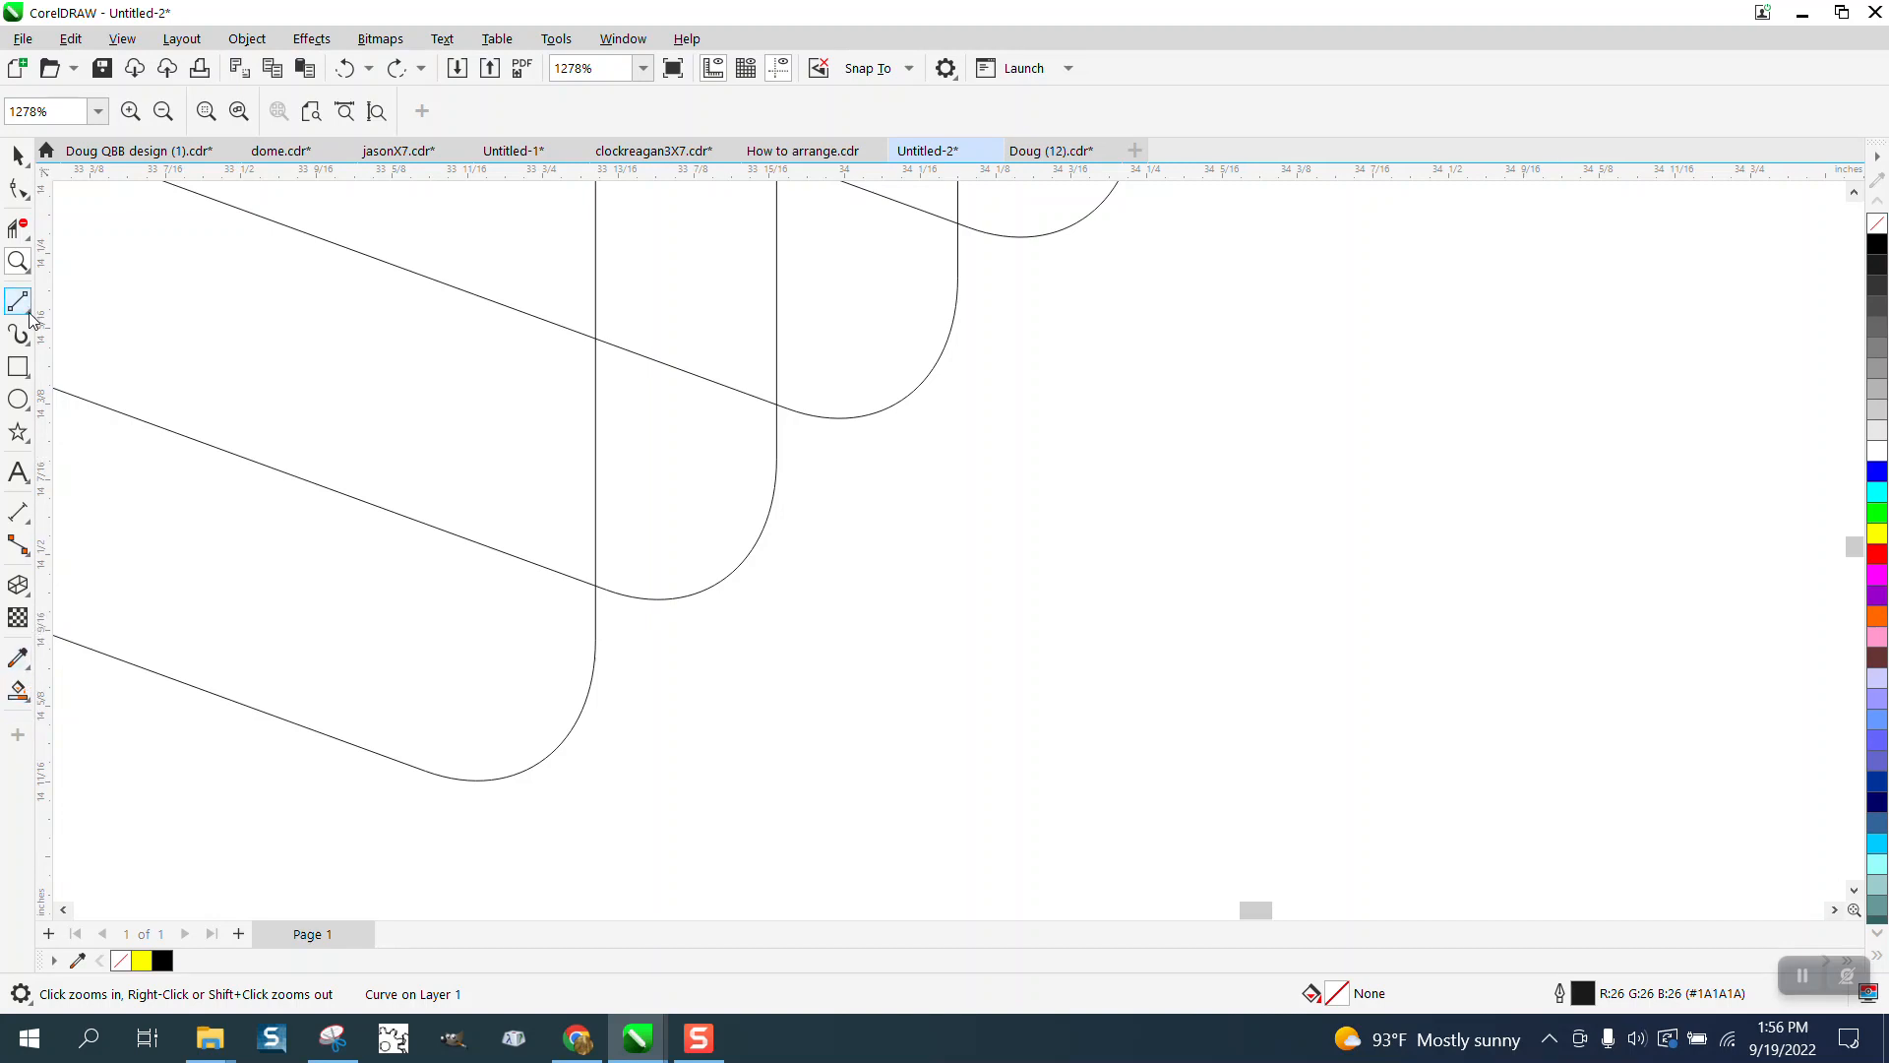
left_click(28, 313)
left_click(84, 327)
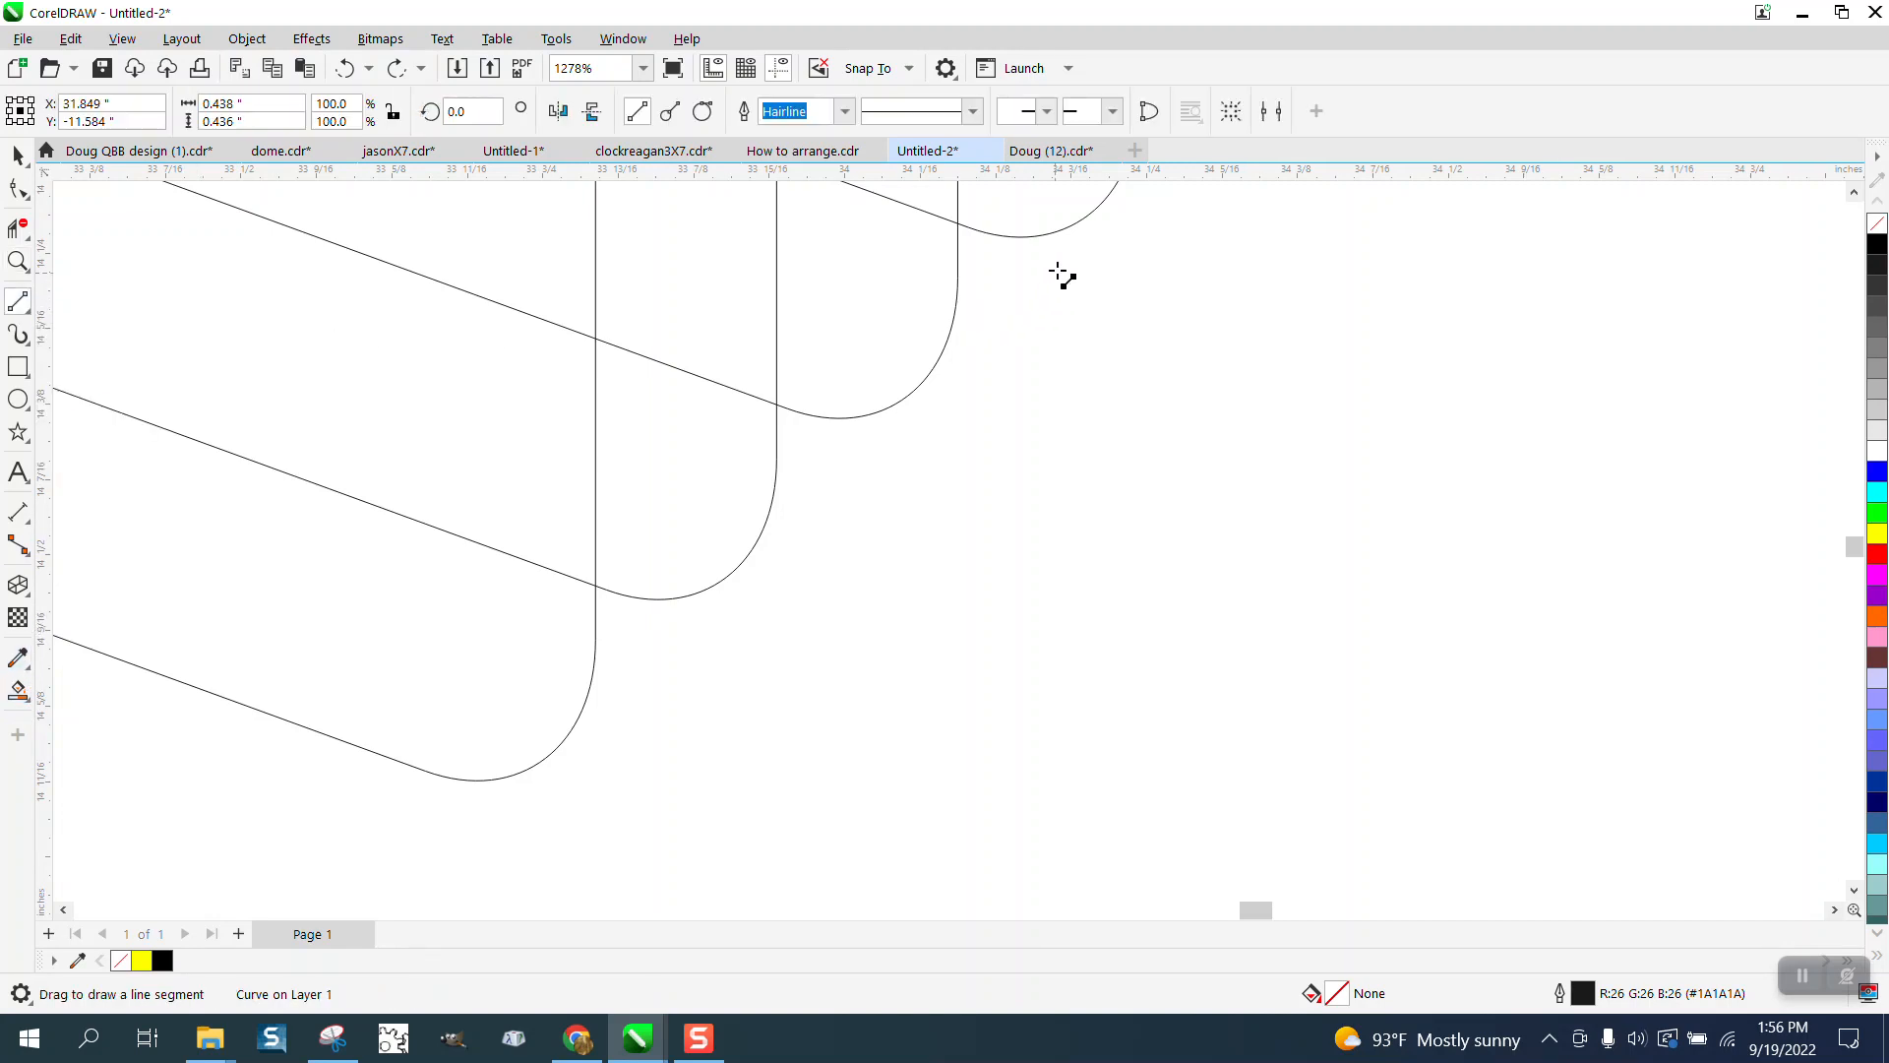
left_click_drag(1099, 208, 567, 738)
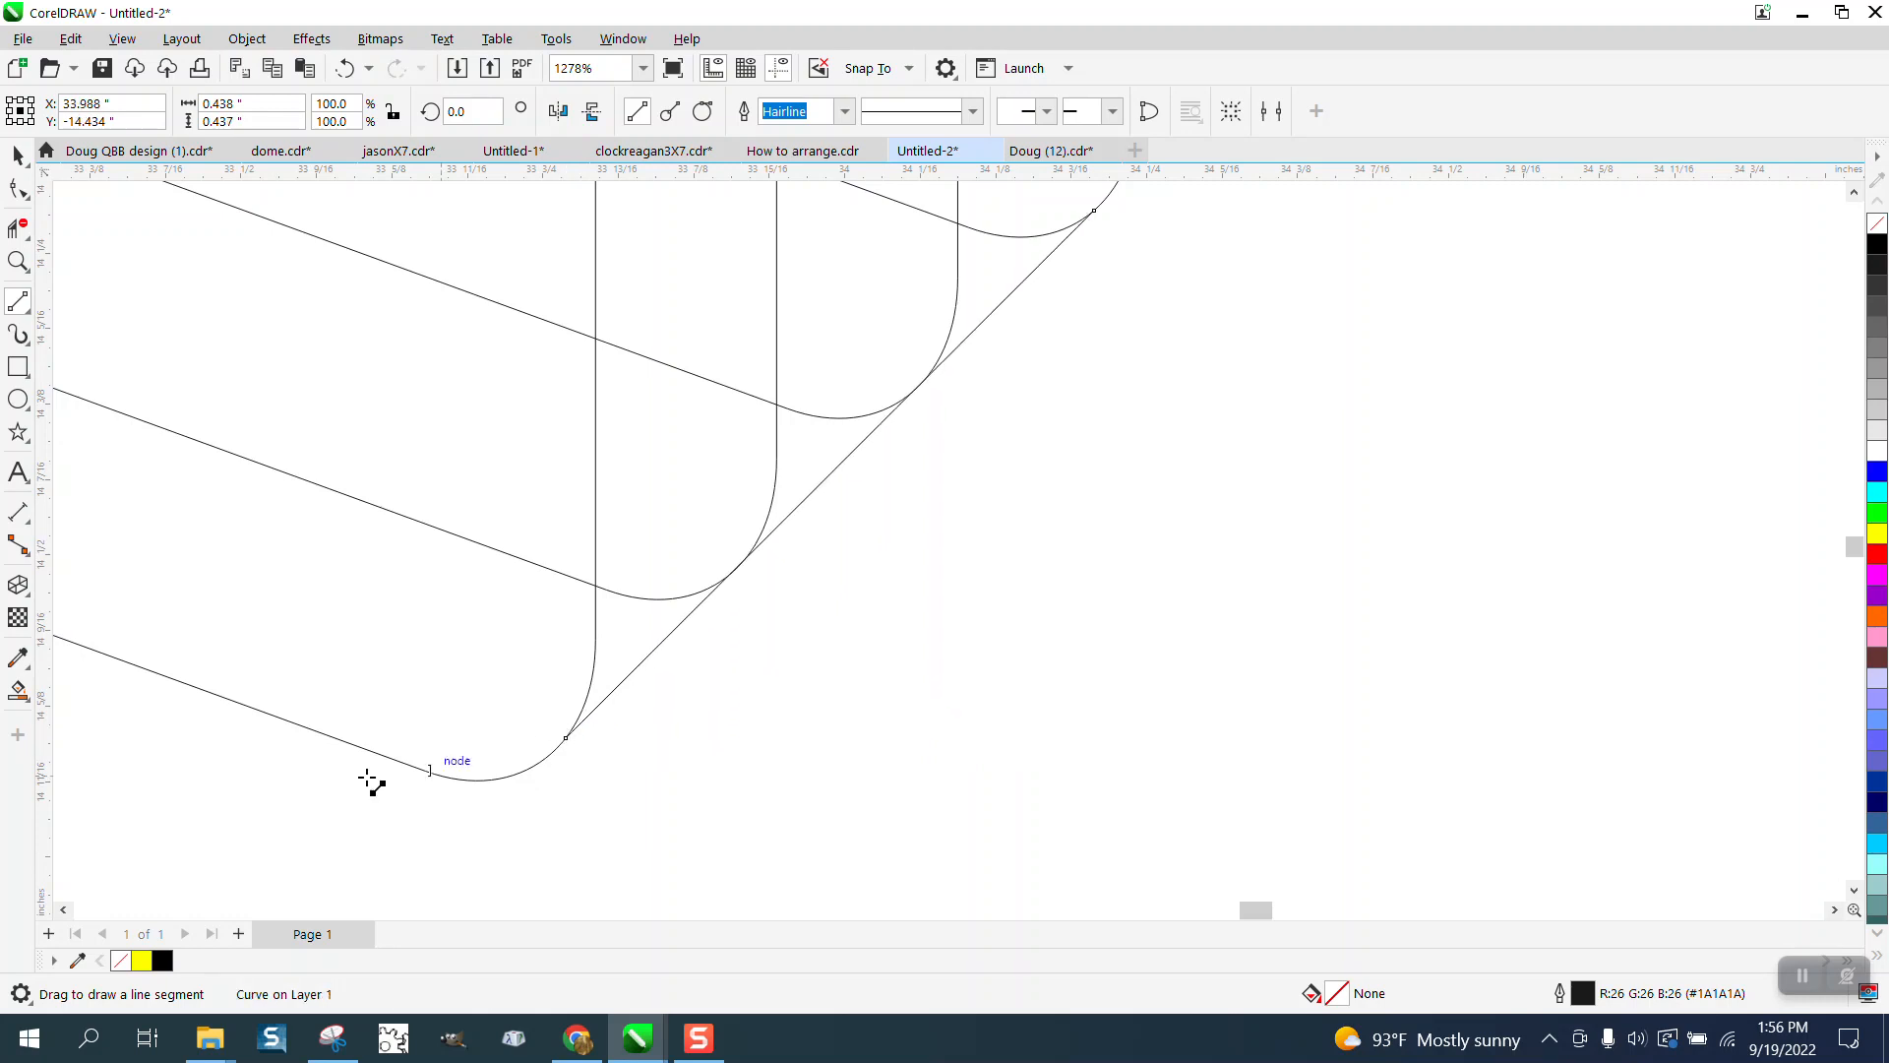
- Try Smart Fill in black on the three gaps along the lower-right diagonal line, and undo the fills
left_click(17, 691)
left_click(633, 653)
left_click(829, 453)
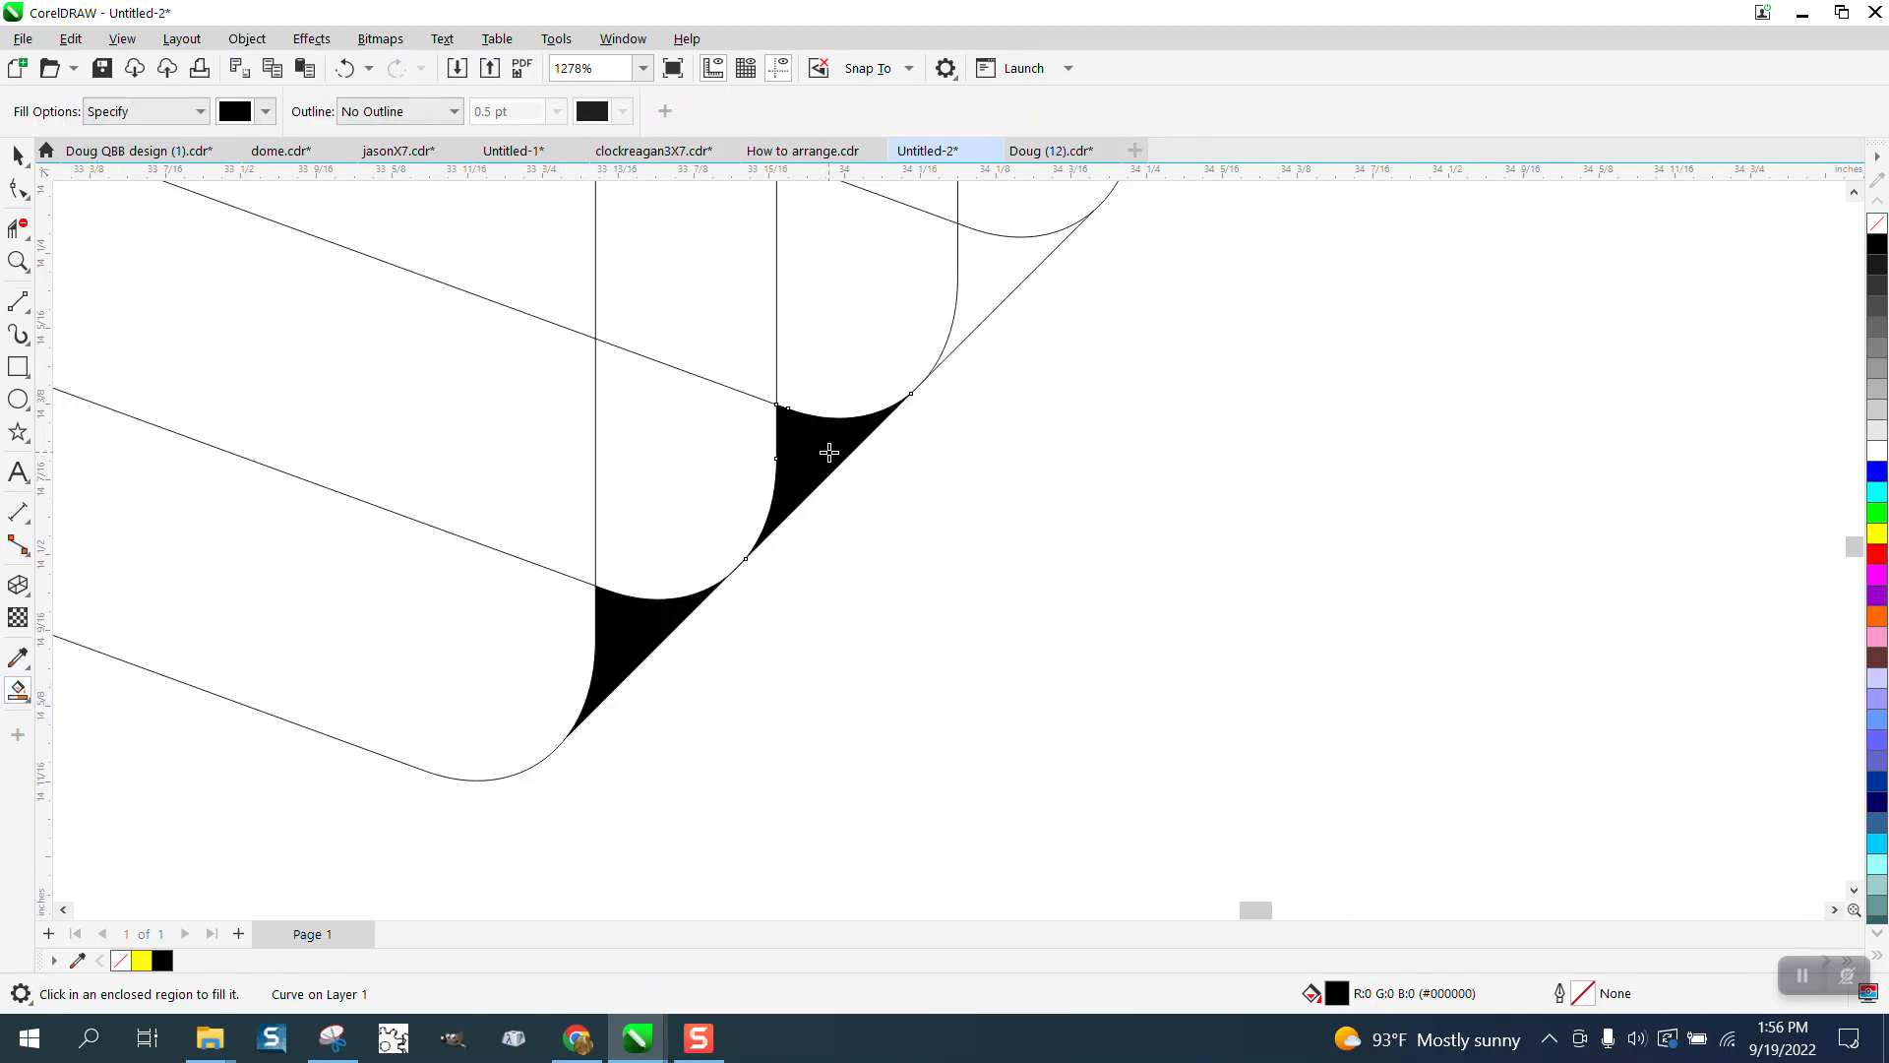
left_click(975, 308)
scroll(1020, 383, "down", 2)
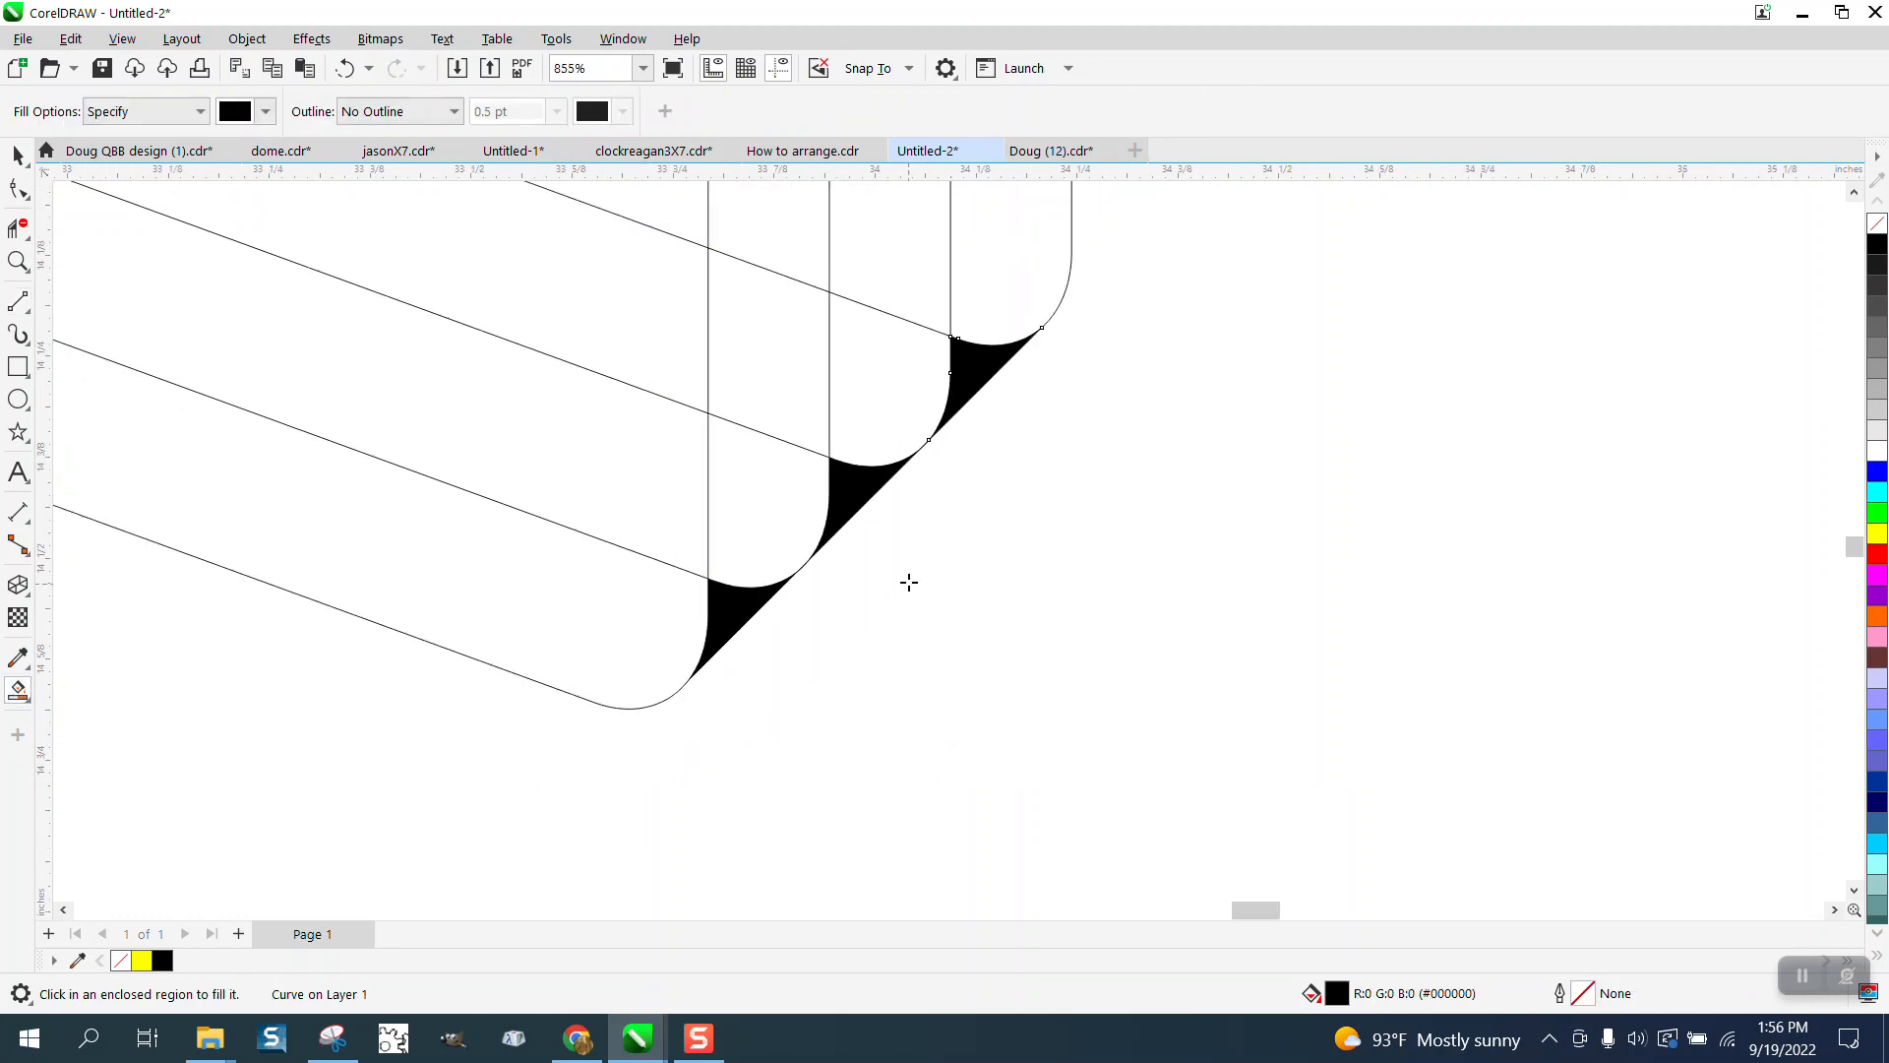
left_click(352, 68)
left_click(353, 68)
left_click(353, 68)
scroll(1012, 604, "down", 1)
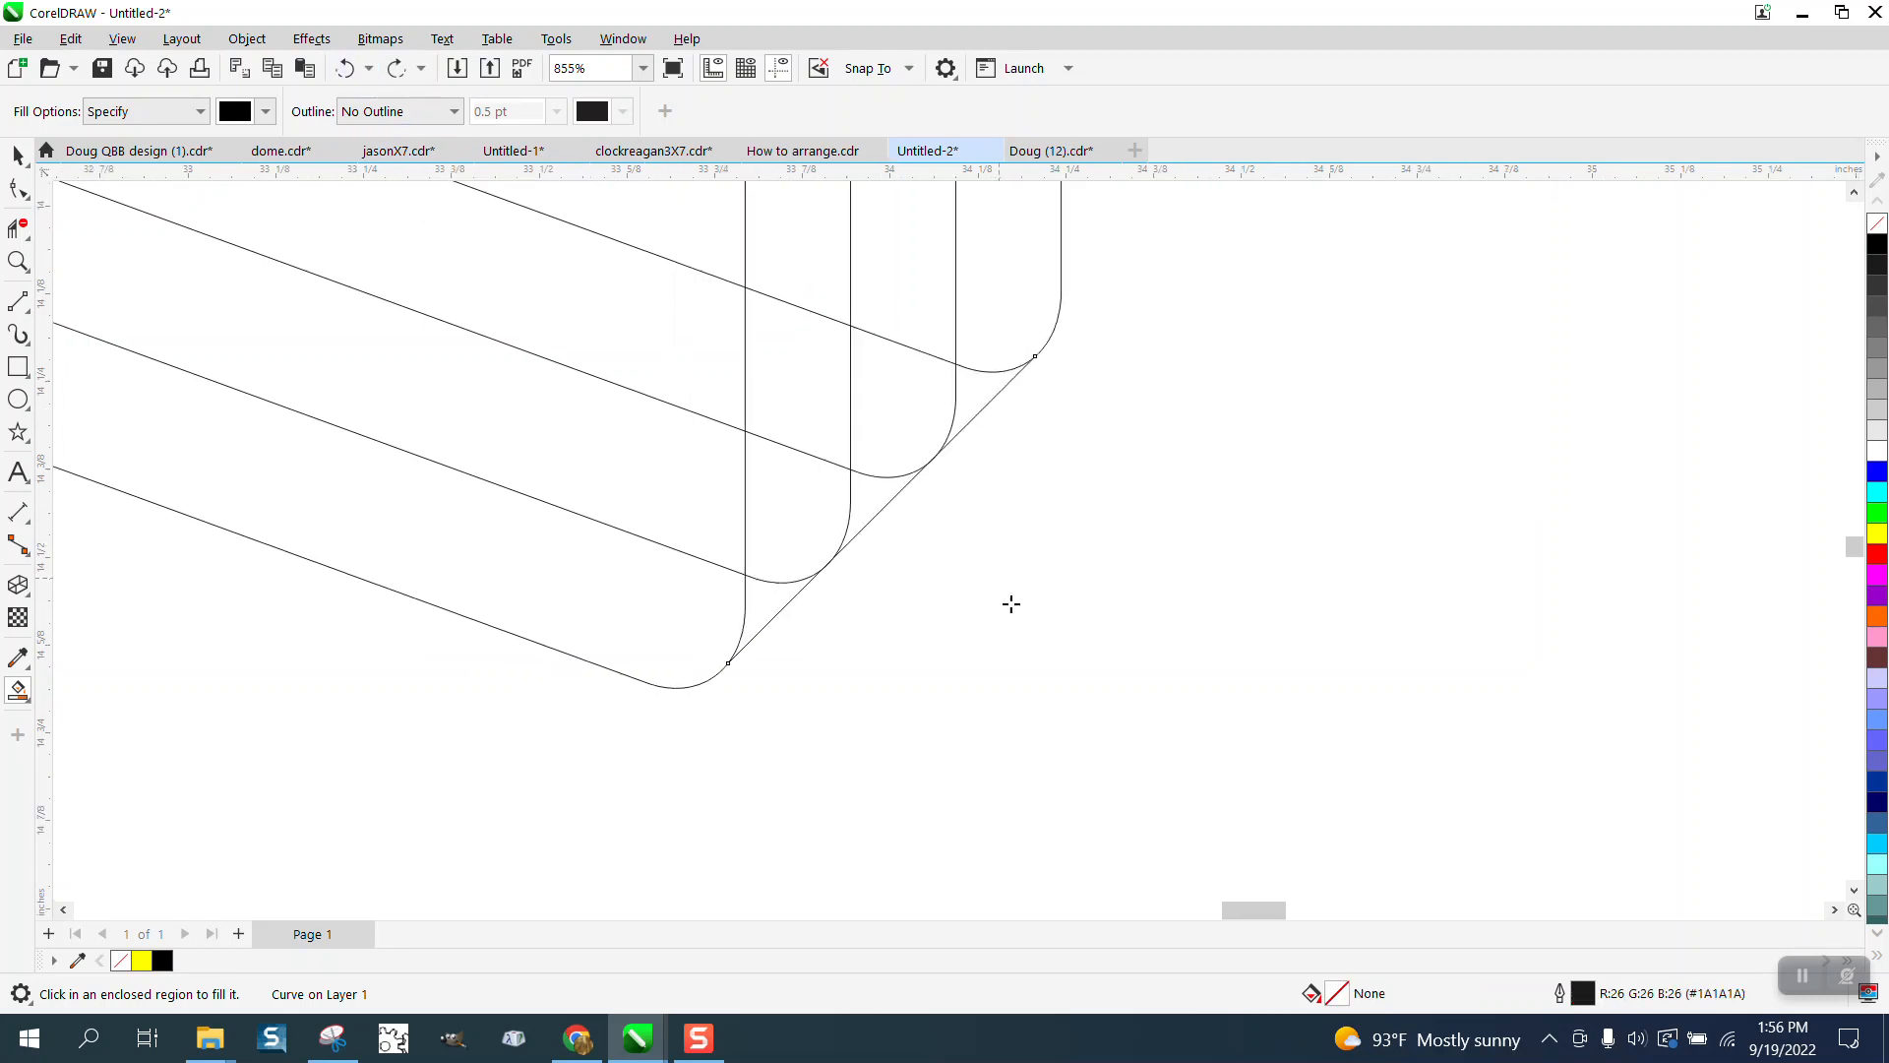
scroll(1083, 743, "down", 8)
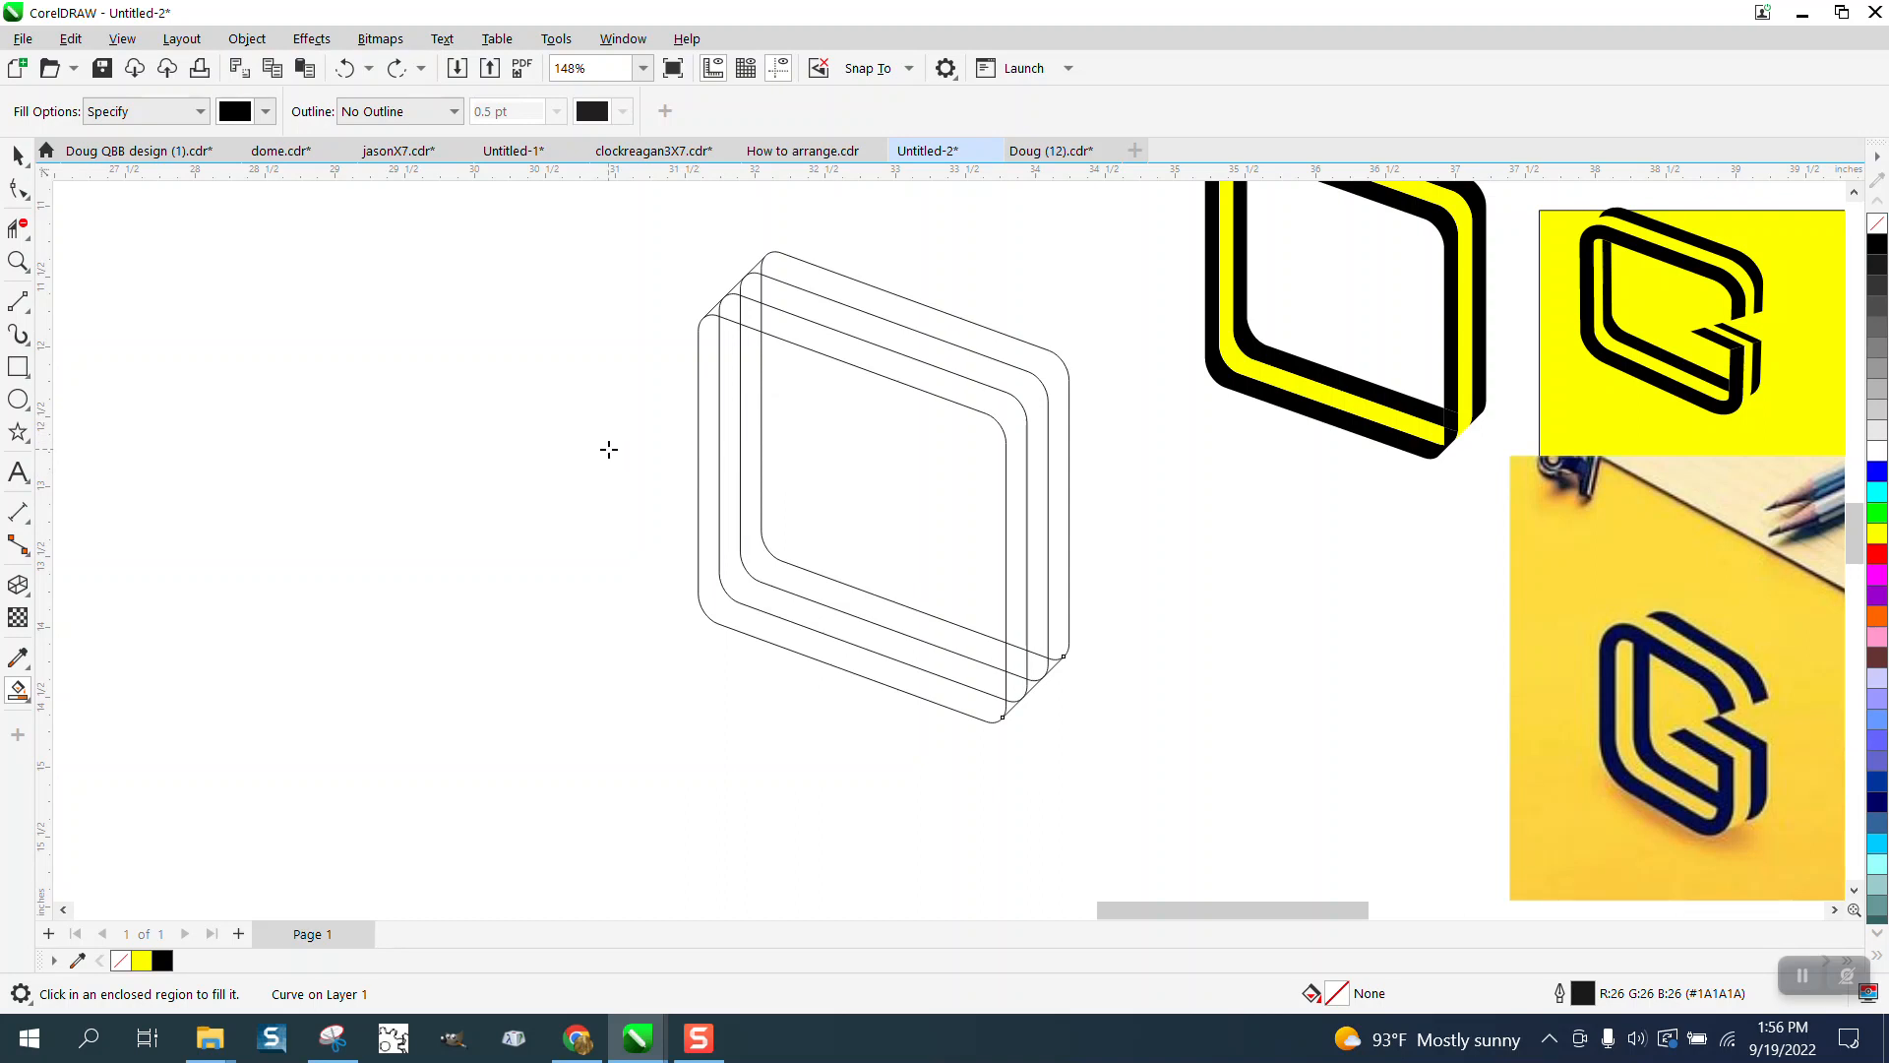
- Smart Fill in black the front frame's left-and-bottom band and the gap beside it along the upper-left diagonal
left_click(17, 155)
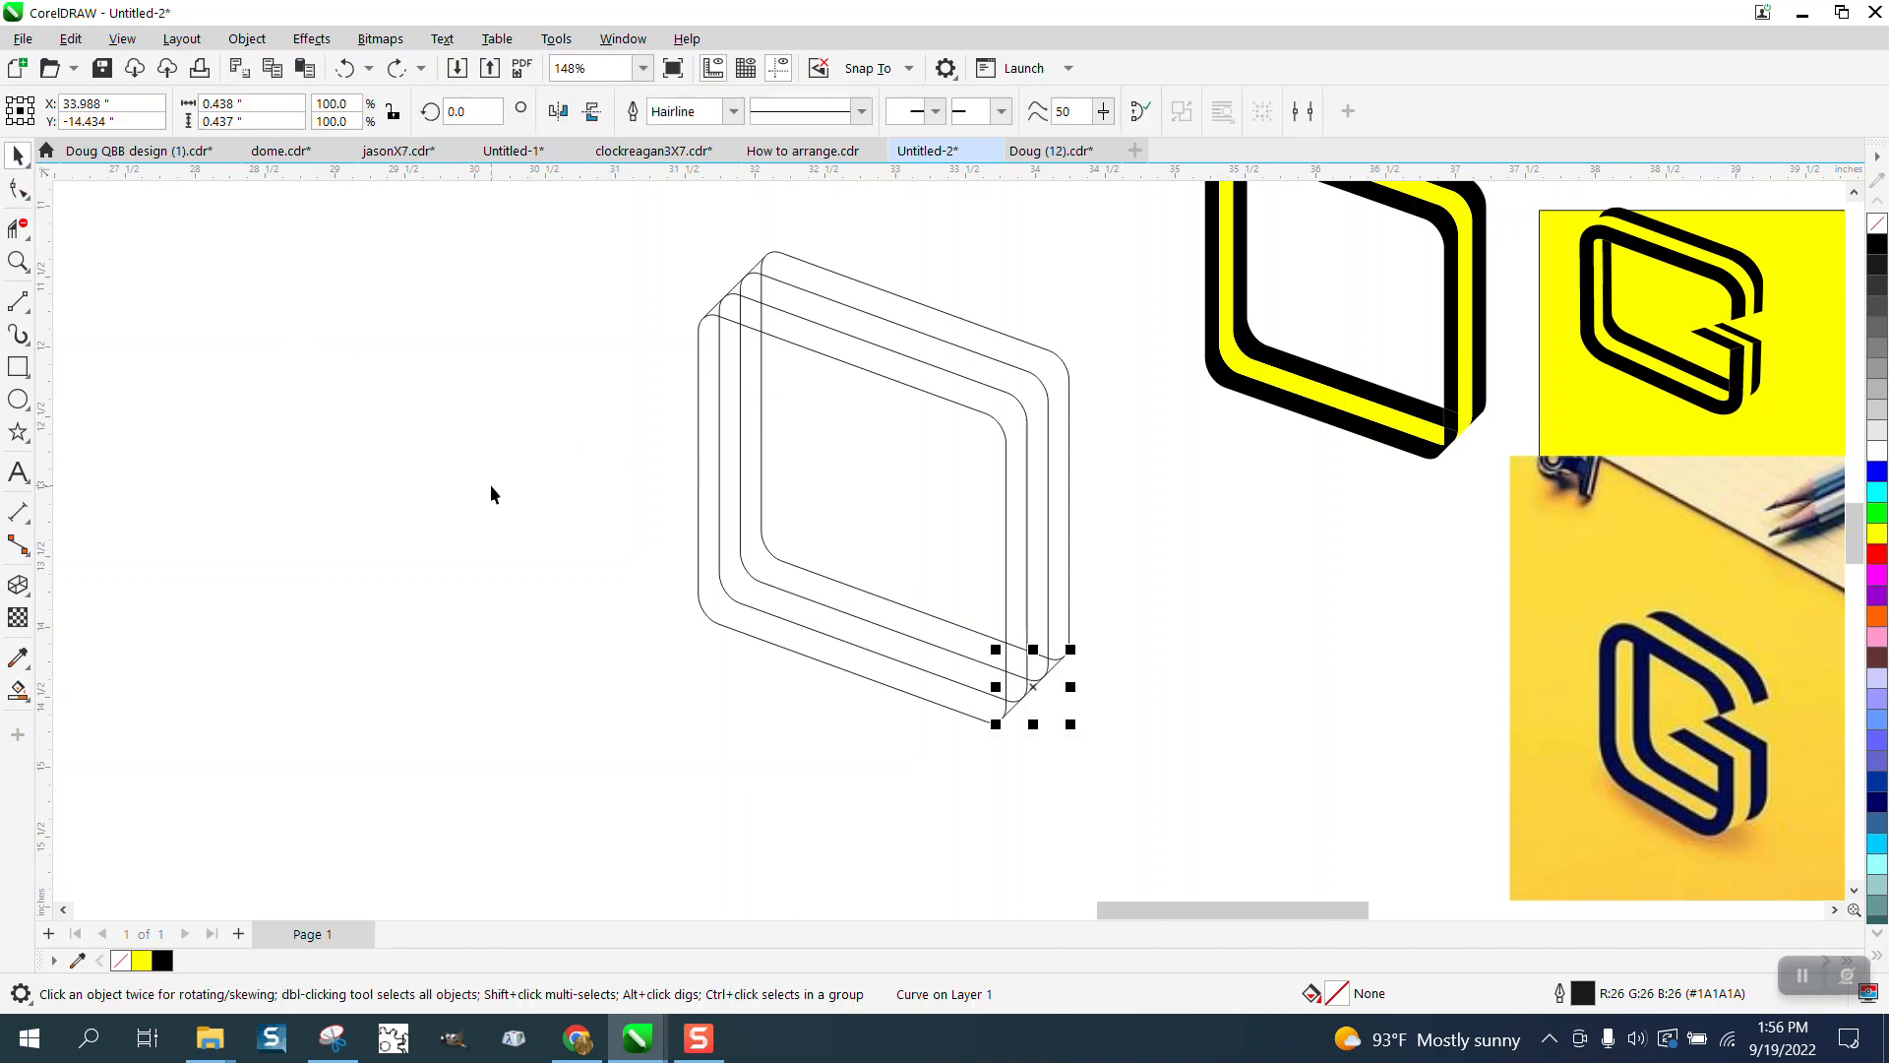
left_click(17, 690)
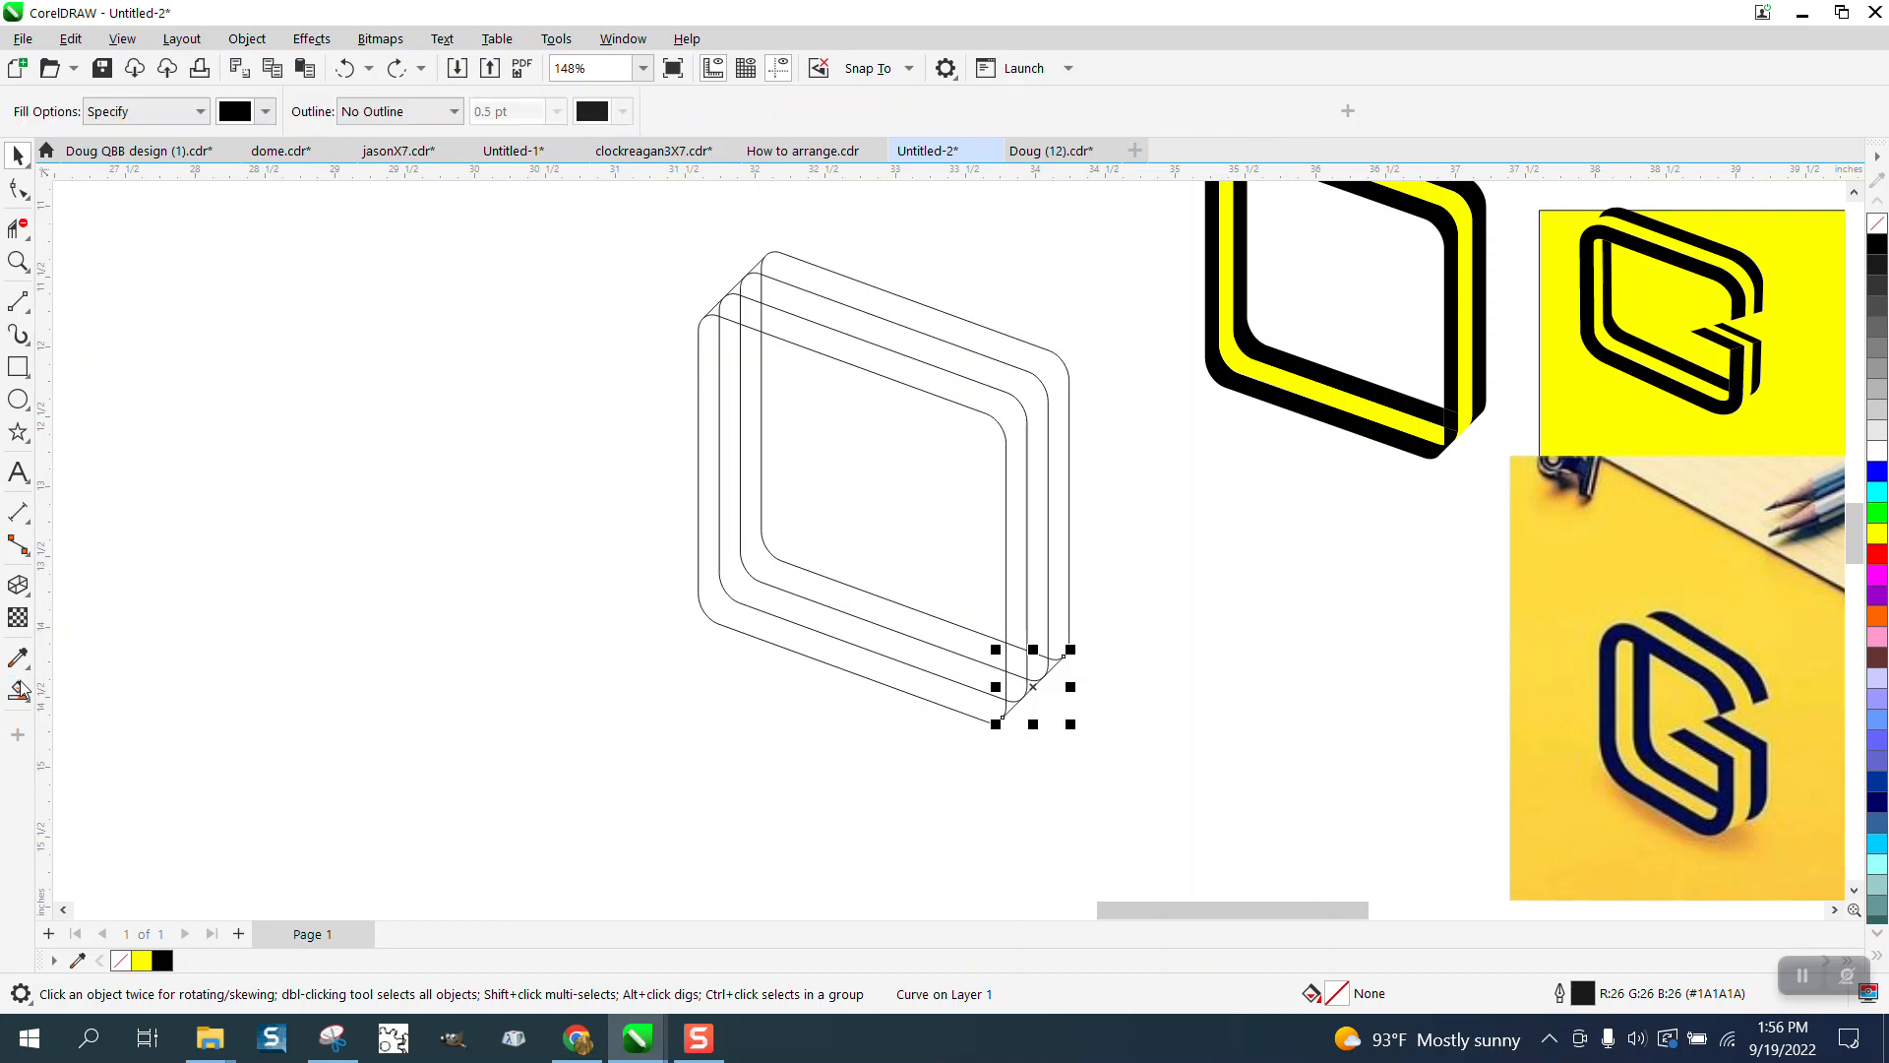
left_click(844, 667)
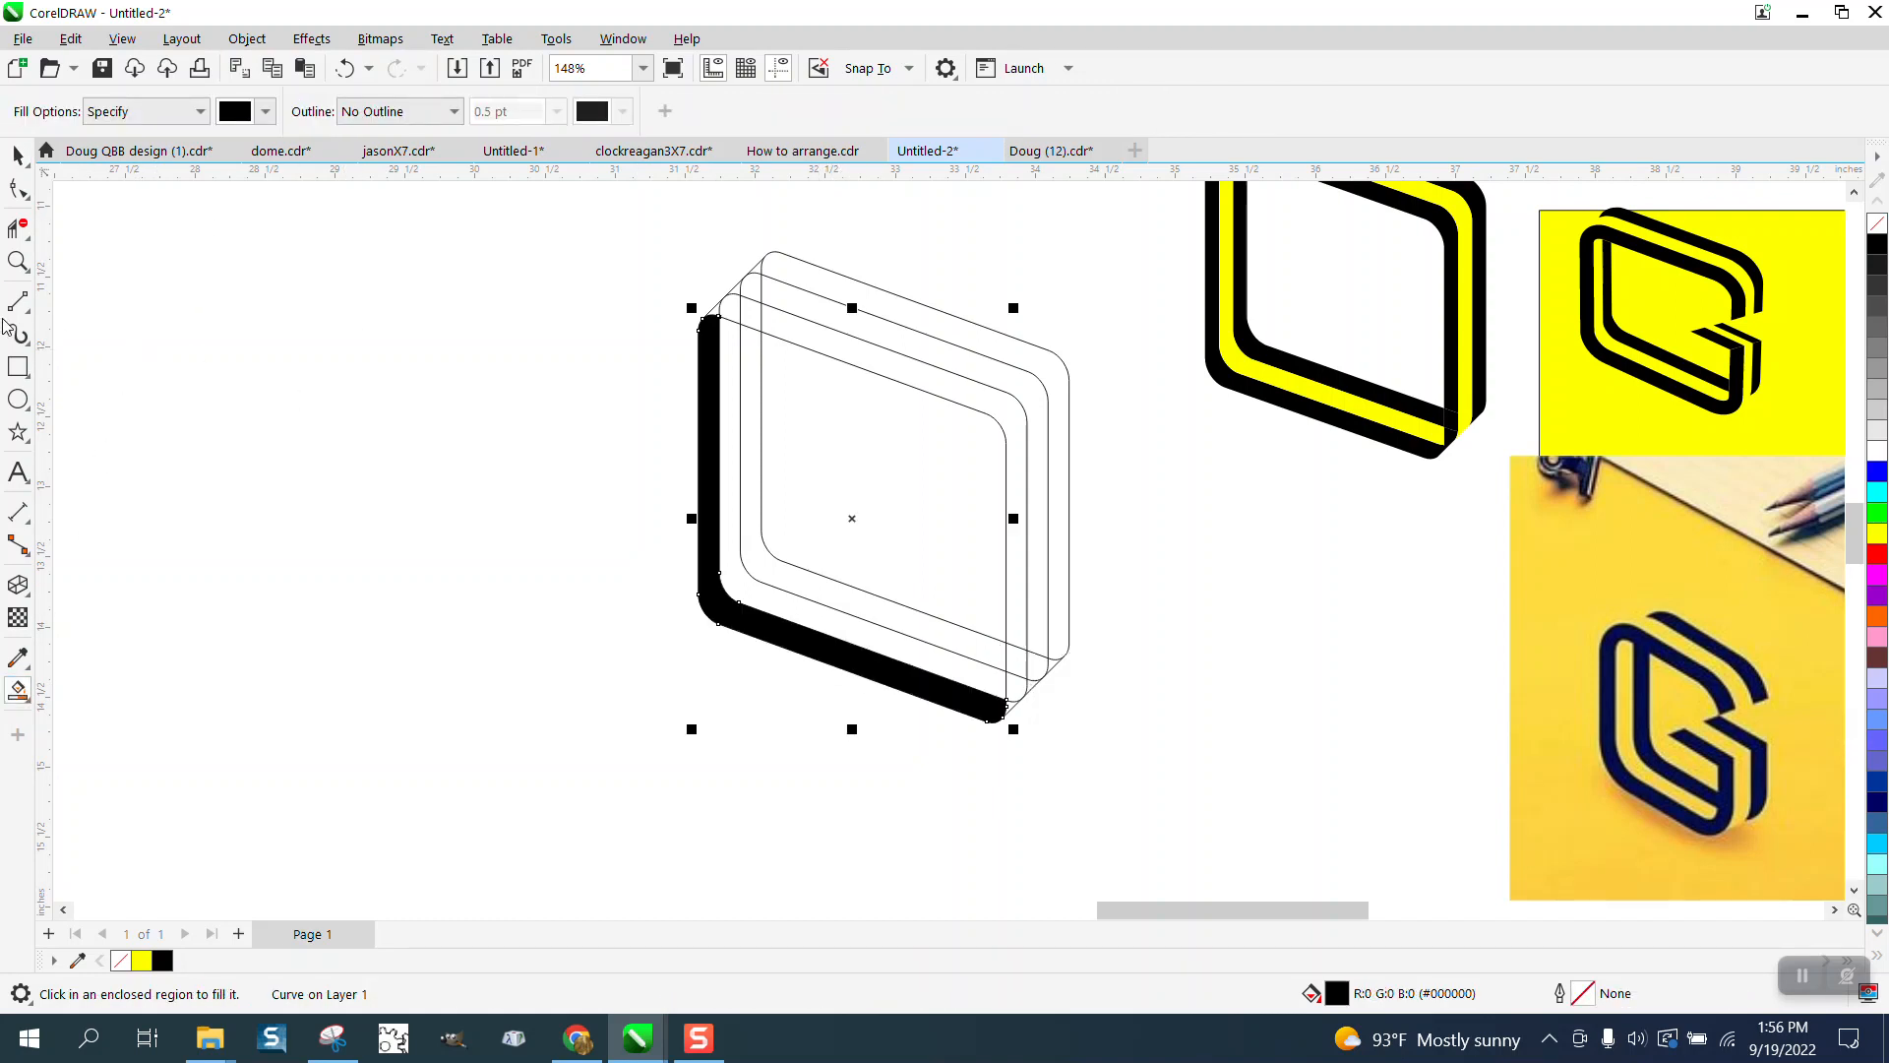
left_click(17, 261)
left_click_drag(675, 296, 915, 374)
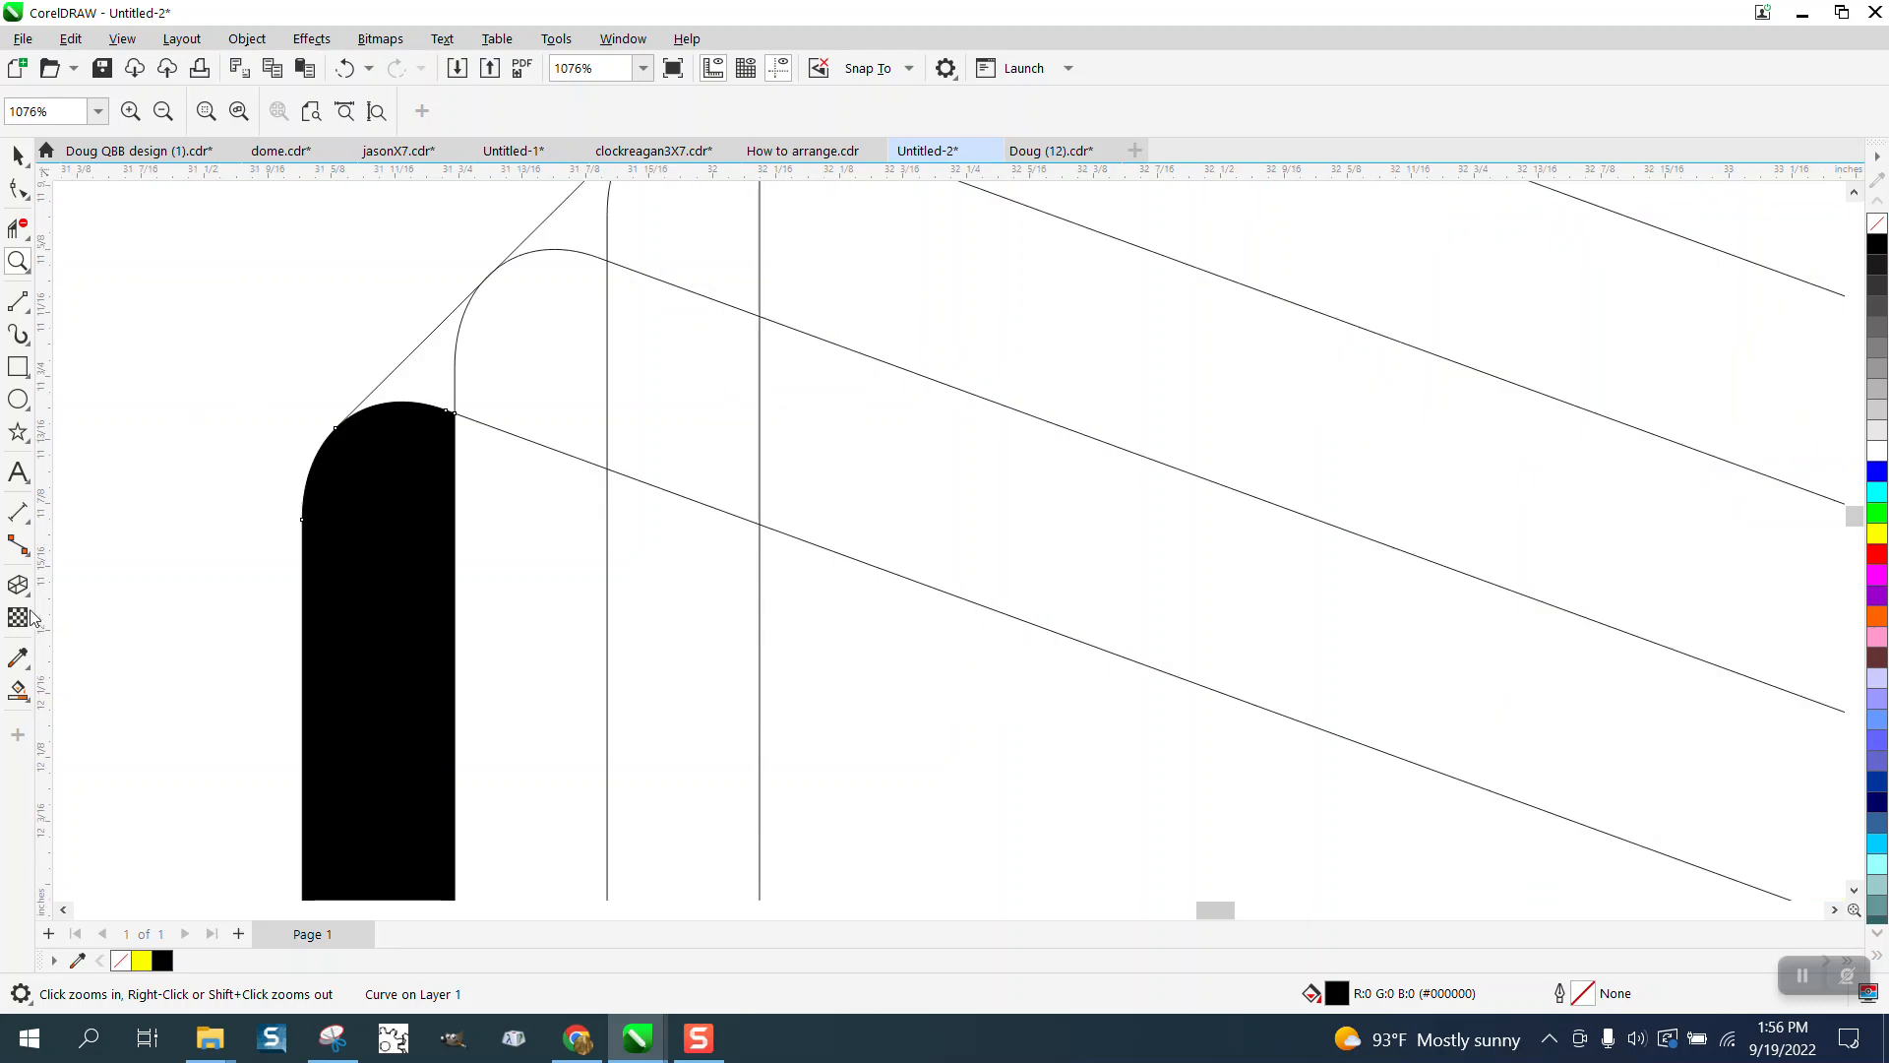
left_click(18, 689)
left_click(410, 385)
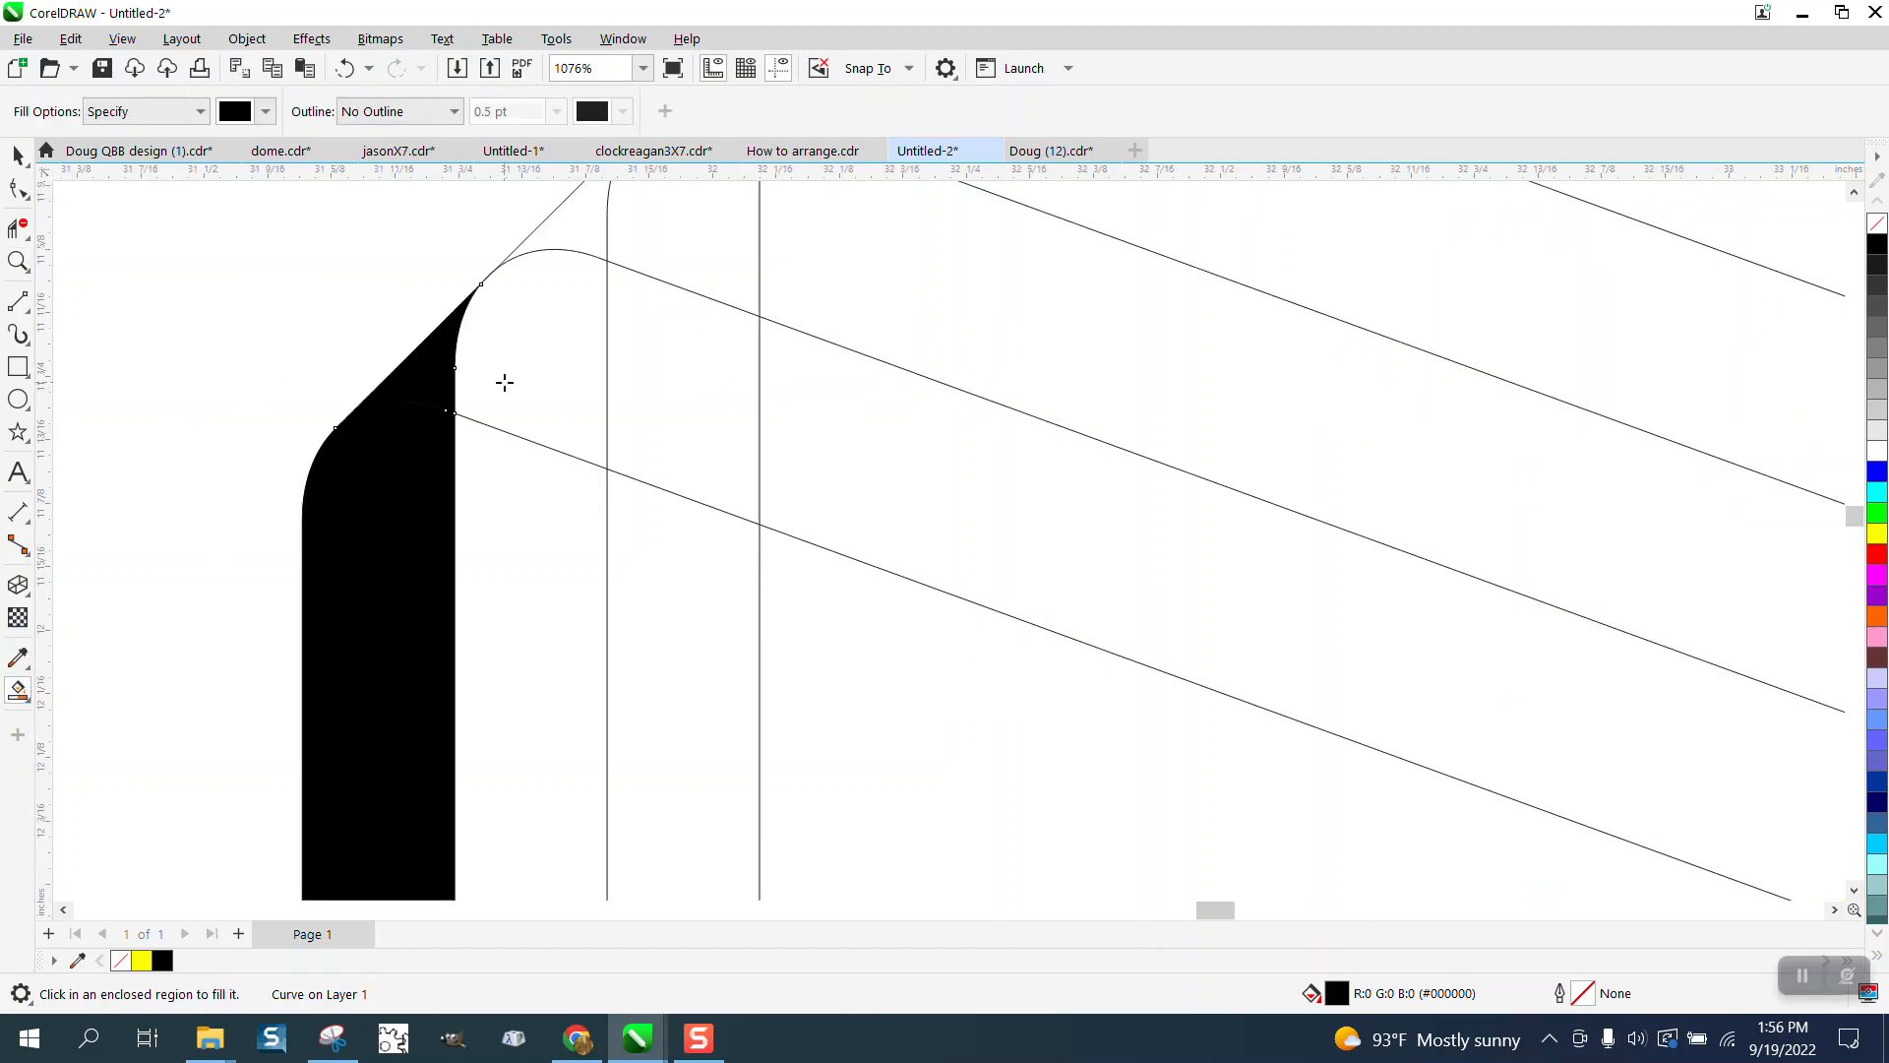
- Smart Fill in black the segments of the front frame's top-and-right band, including the piece crossing the rear outlines at lower right
left_click(505, 382)
left_click(666, 401)
left_click(856, 426)
scroll(559, 416, "down", 1)
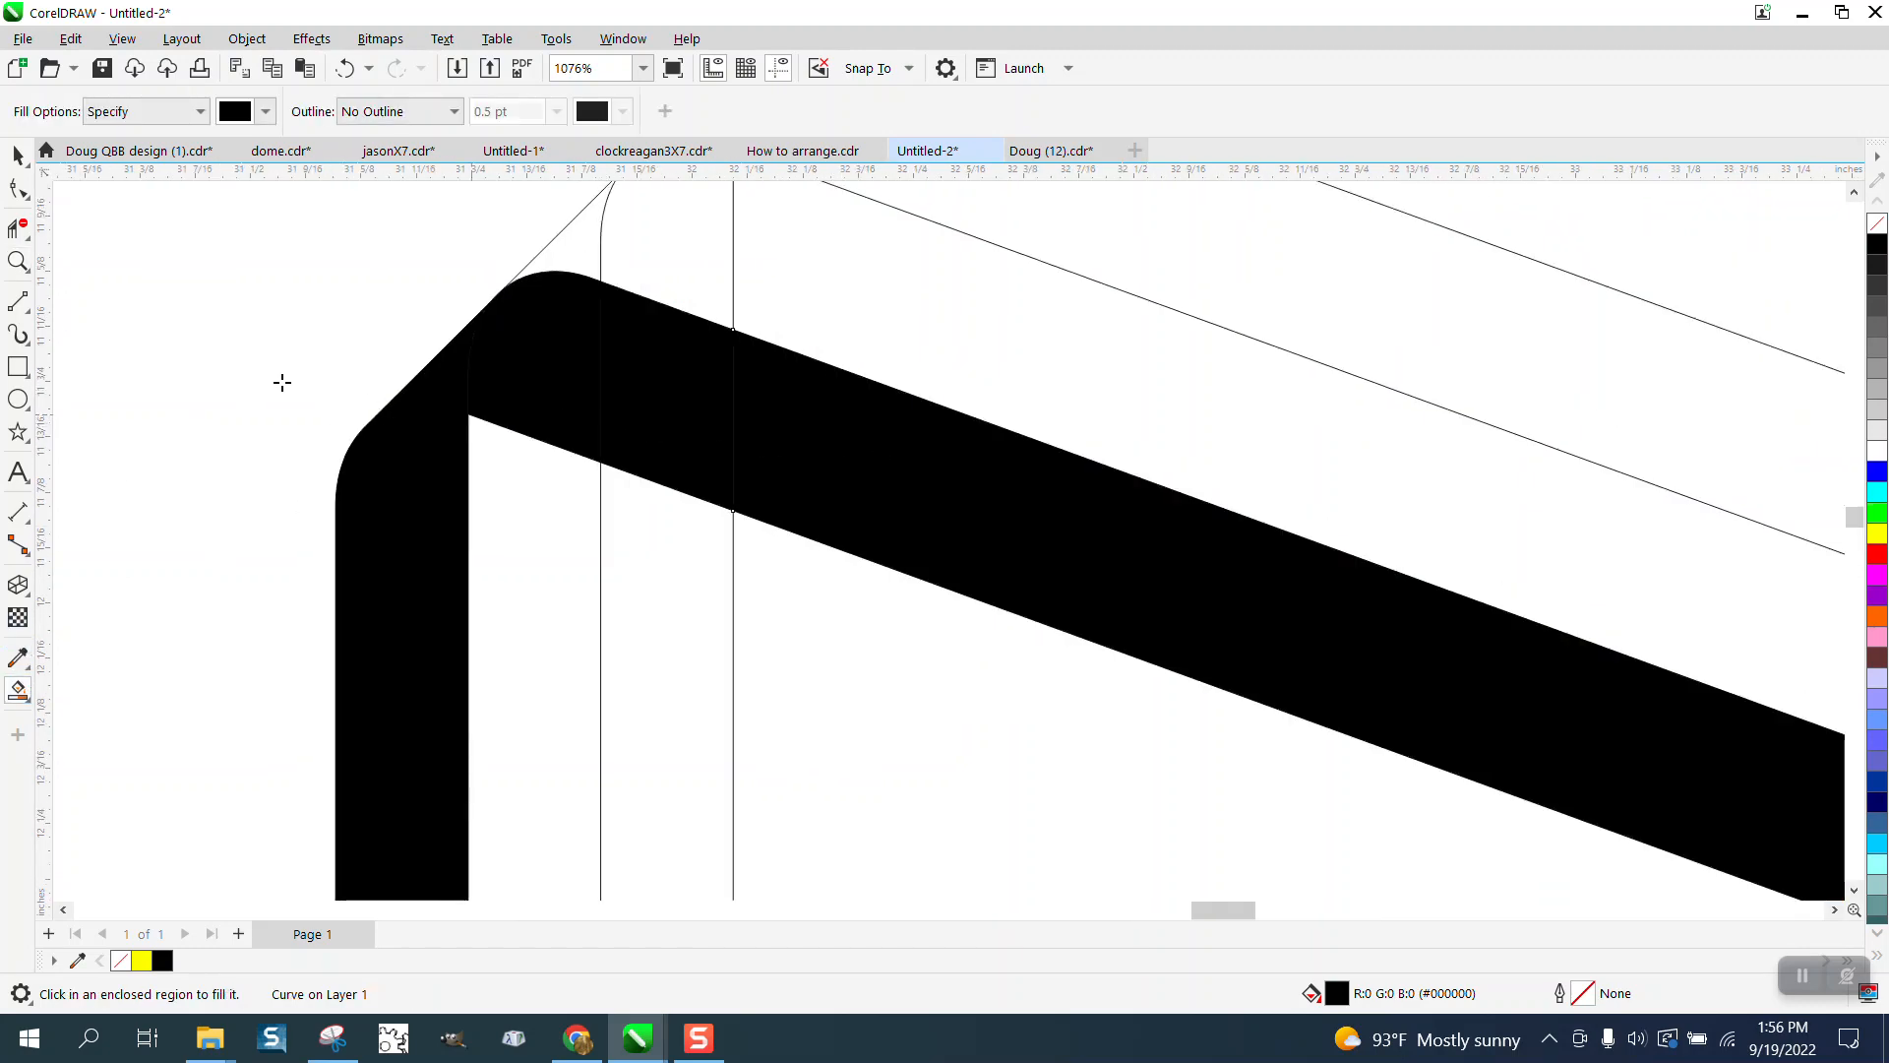
scroll(716, 396, "down", 4)
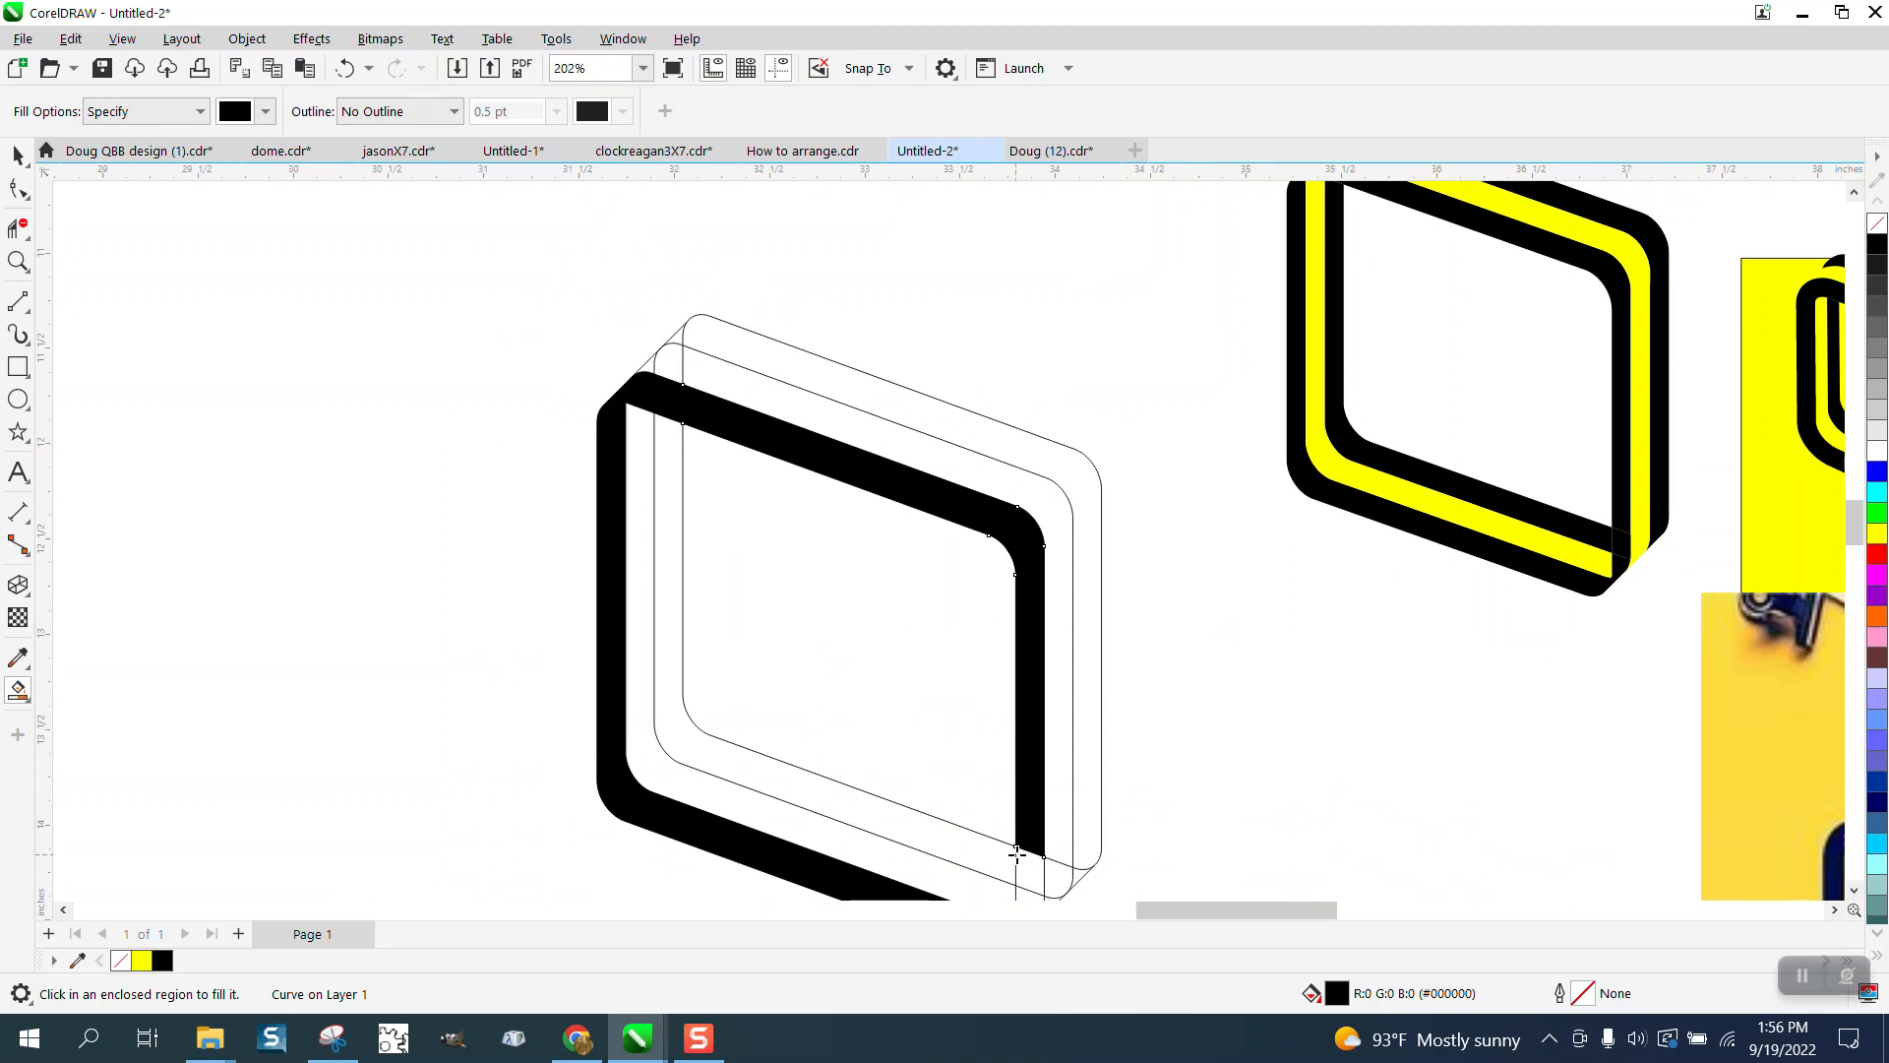
left_click(1019, 856)
scroll(702, 518, "down", 1)
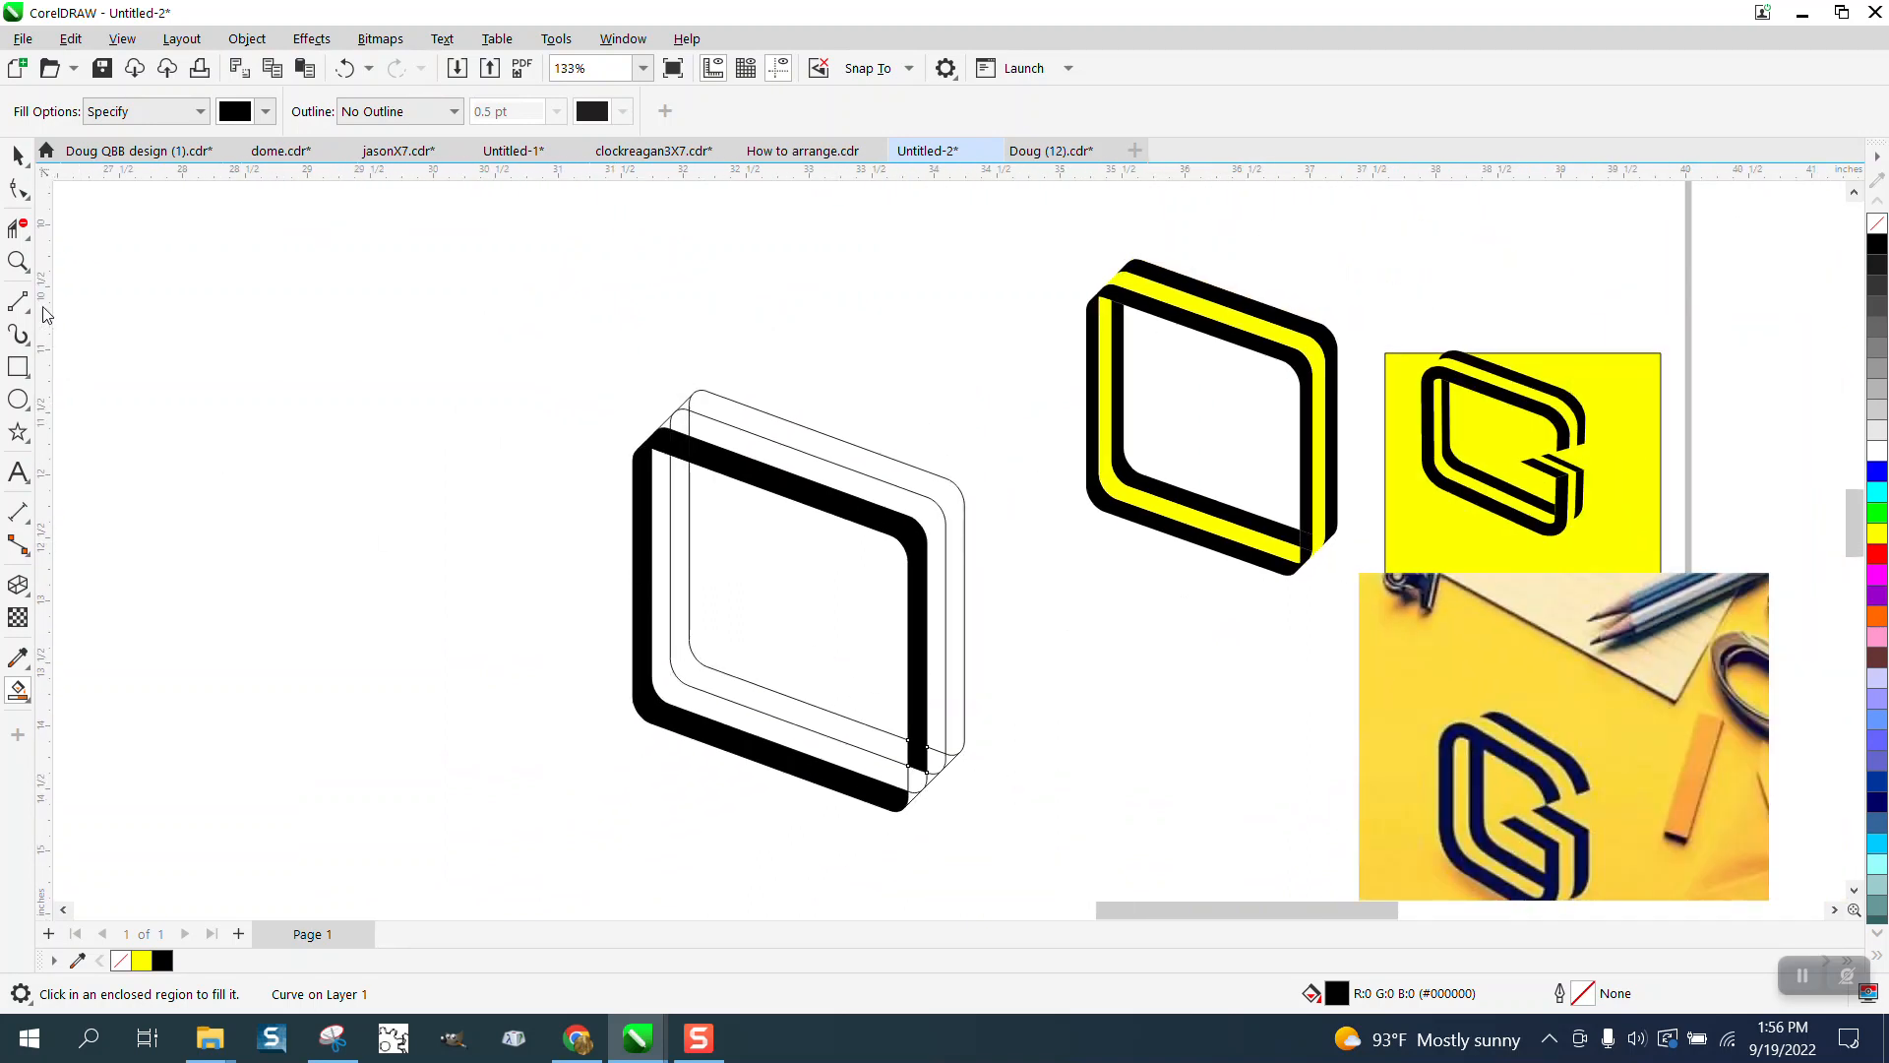
- Smart Fill in black the front frame's rounded lower-right end and the small gap between it and the diagonal line
left_click(18, 260)
left_click_drag(833, 713, 1124, 927)
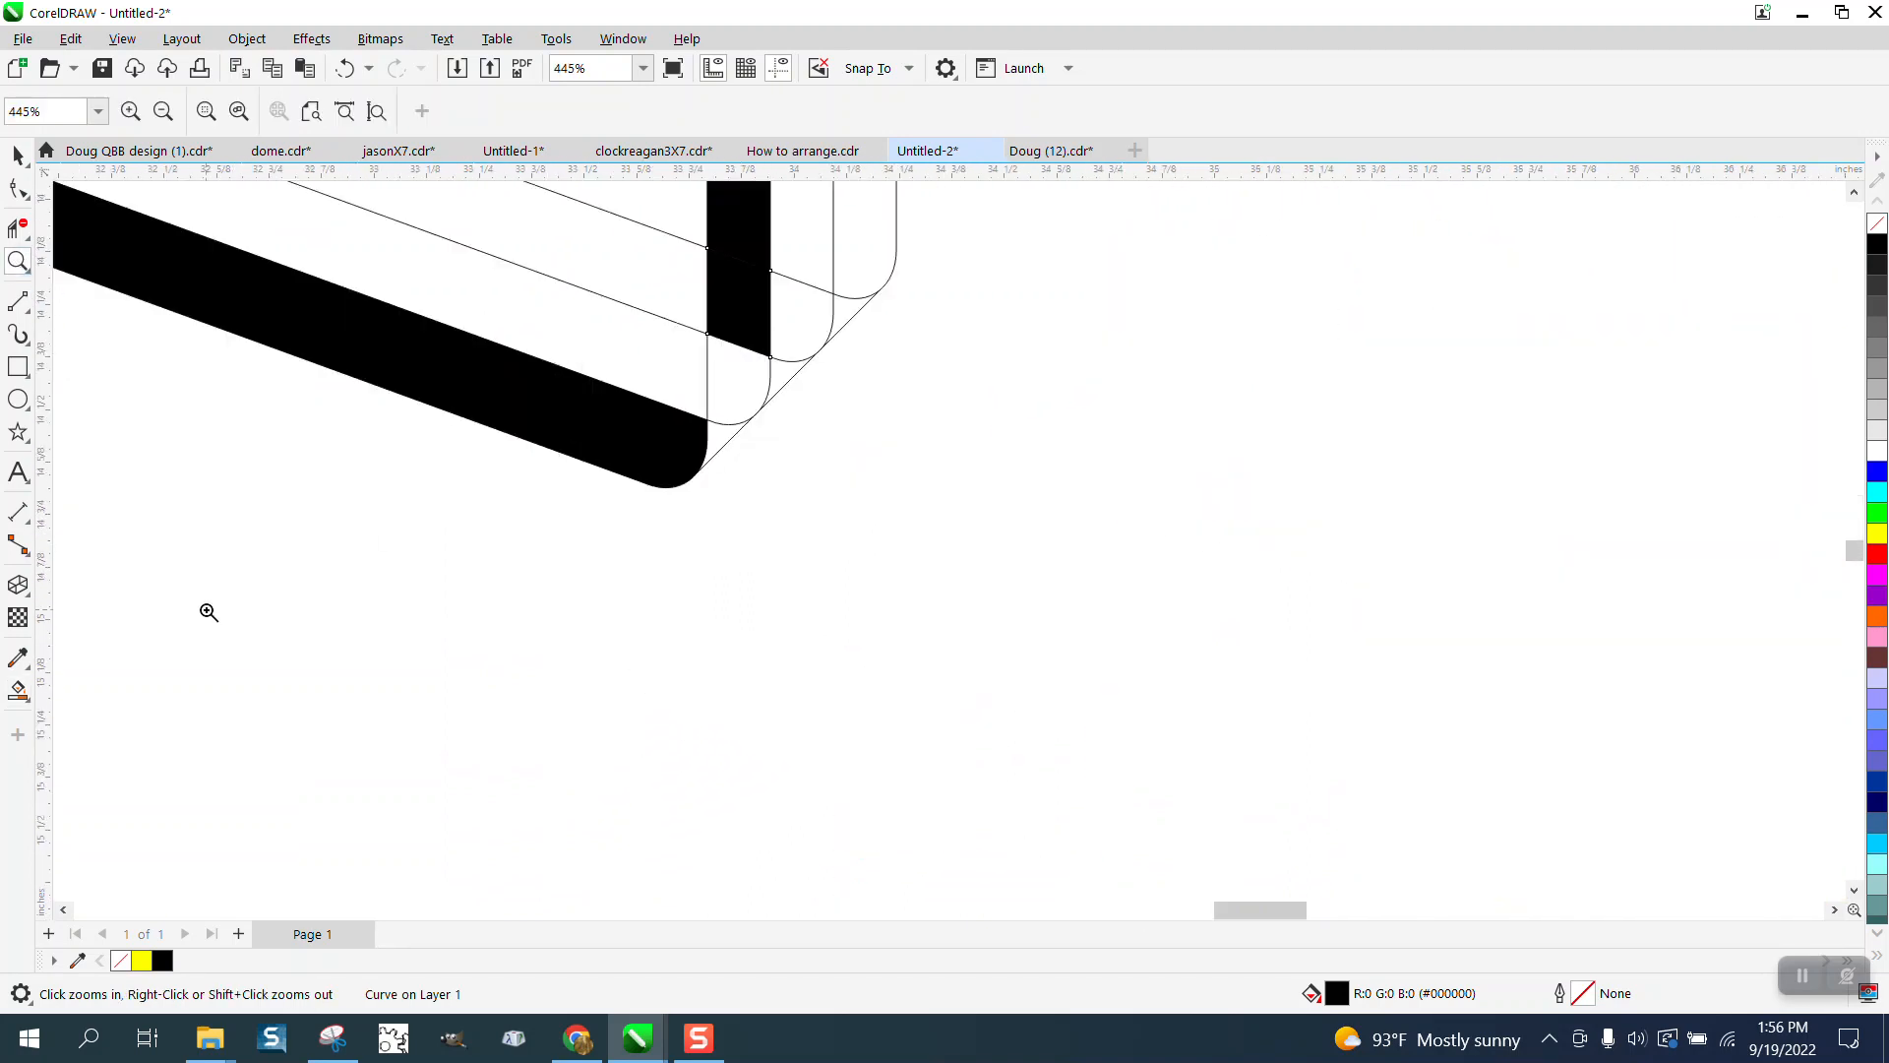
left_click(18, 689)
left_click(718, 421)
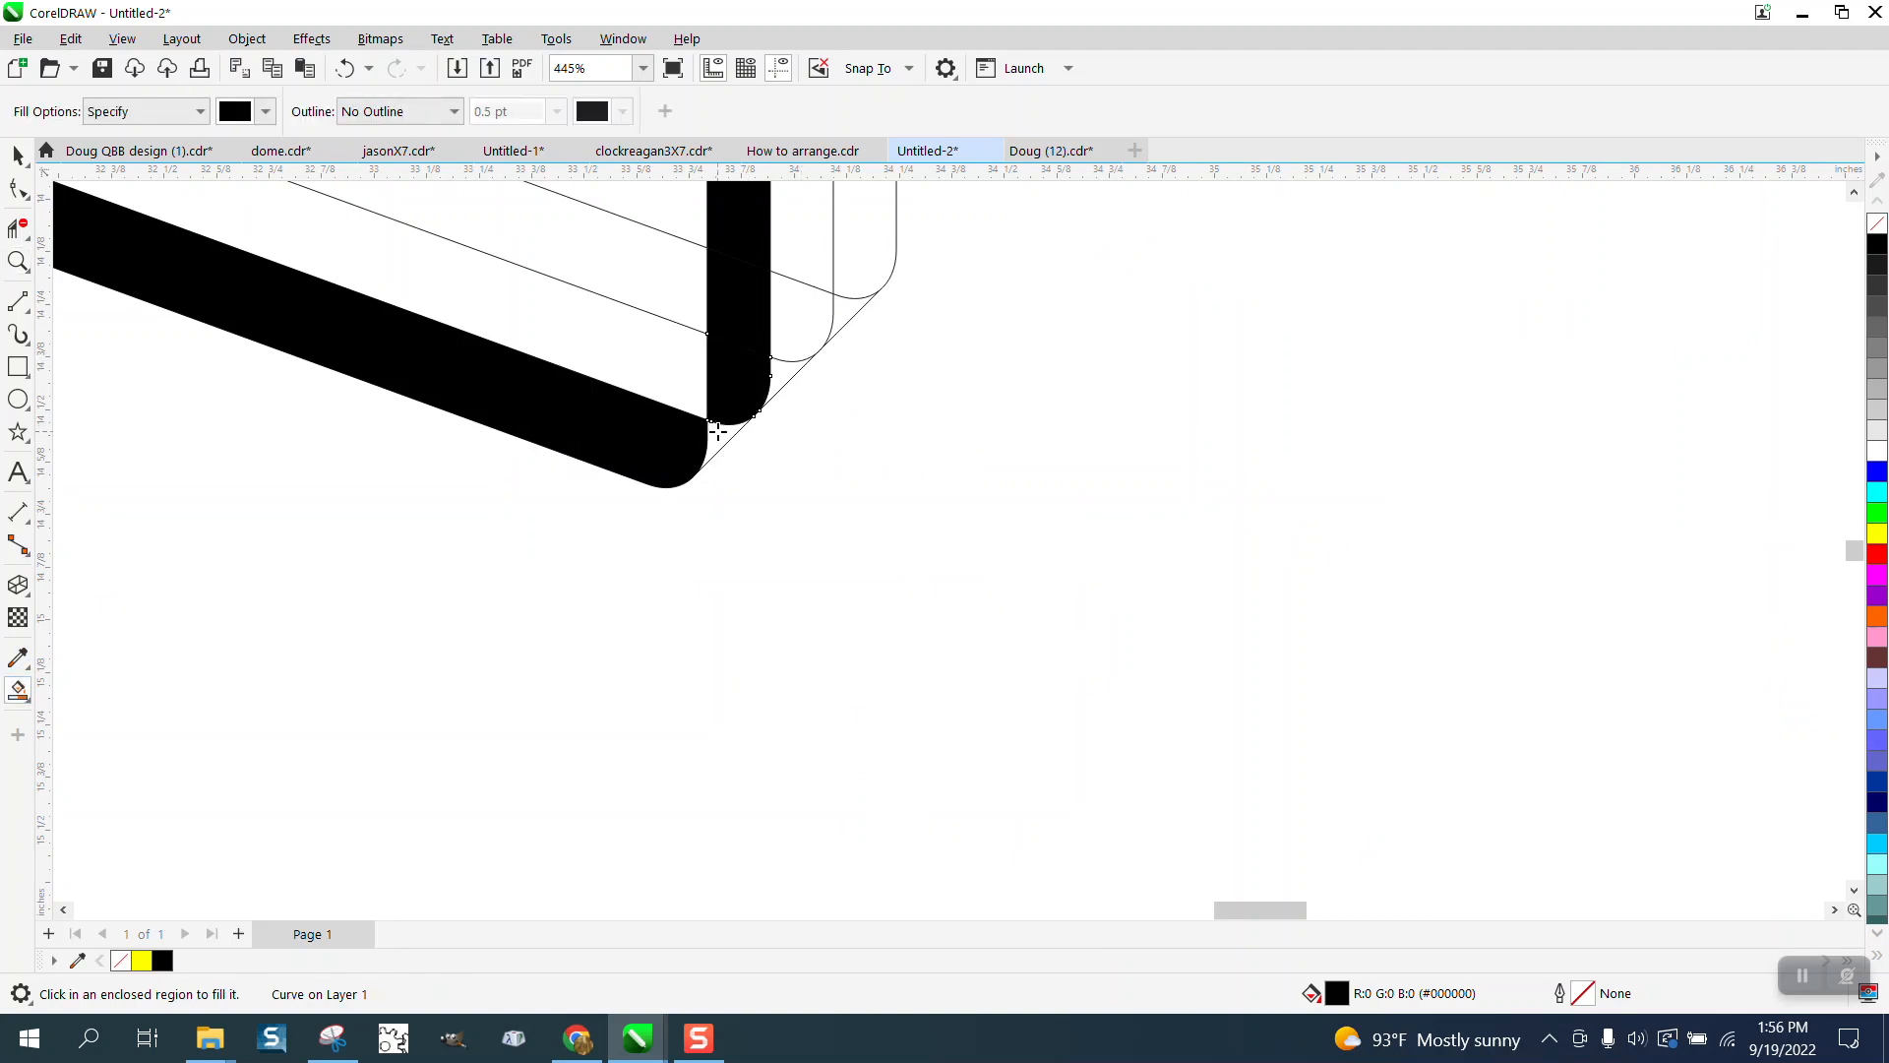
left_click(717, 431)
scroll(747, 493, "down", 4)
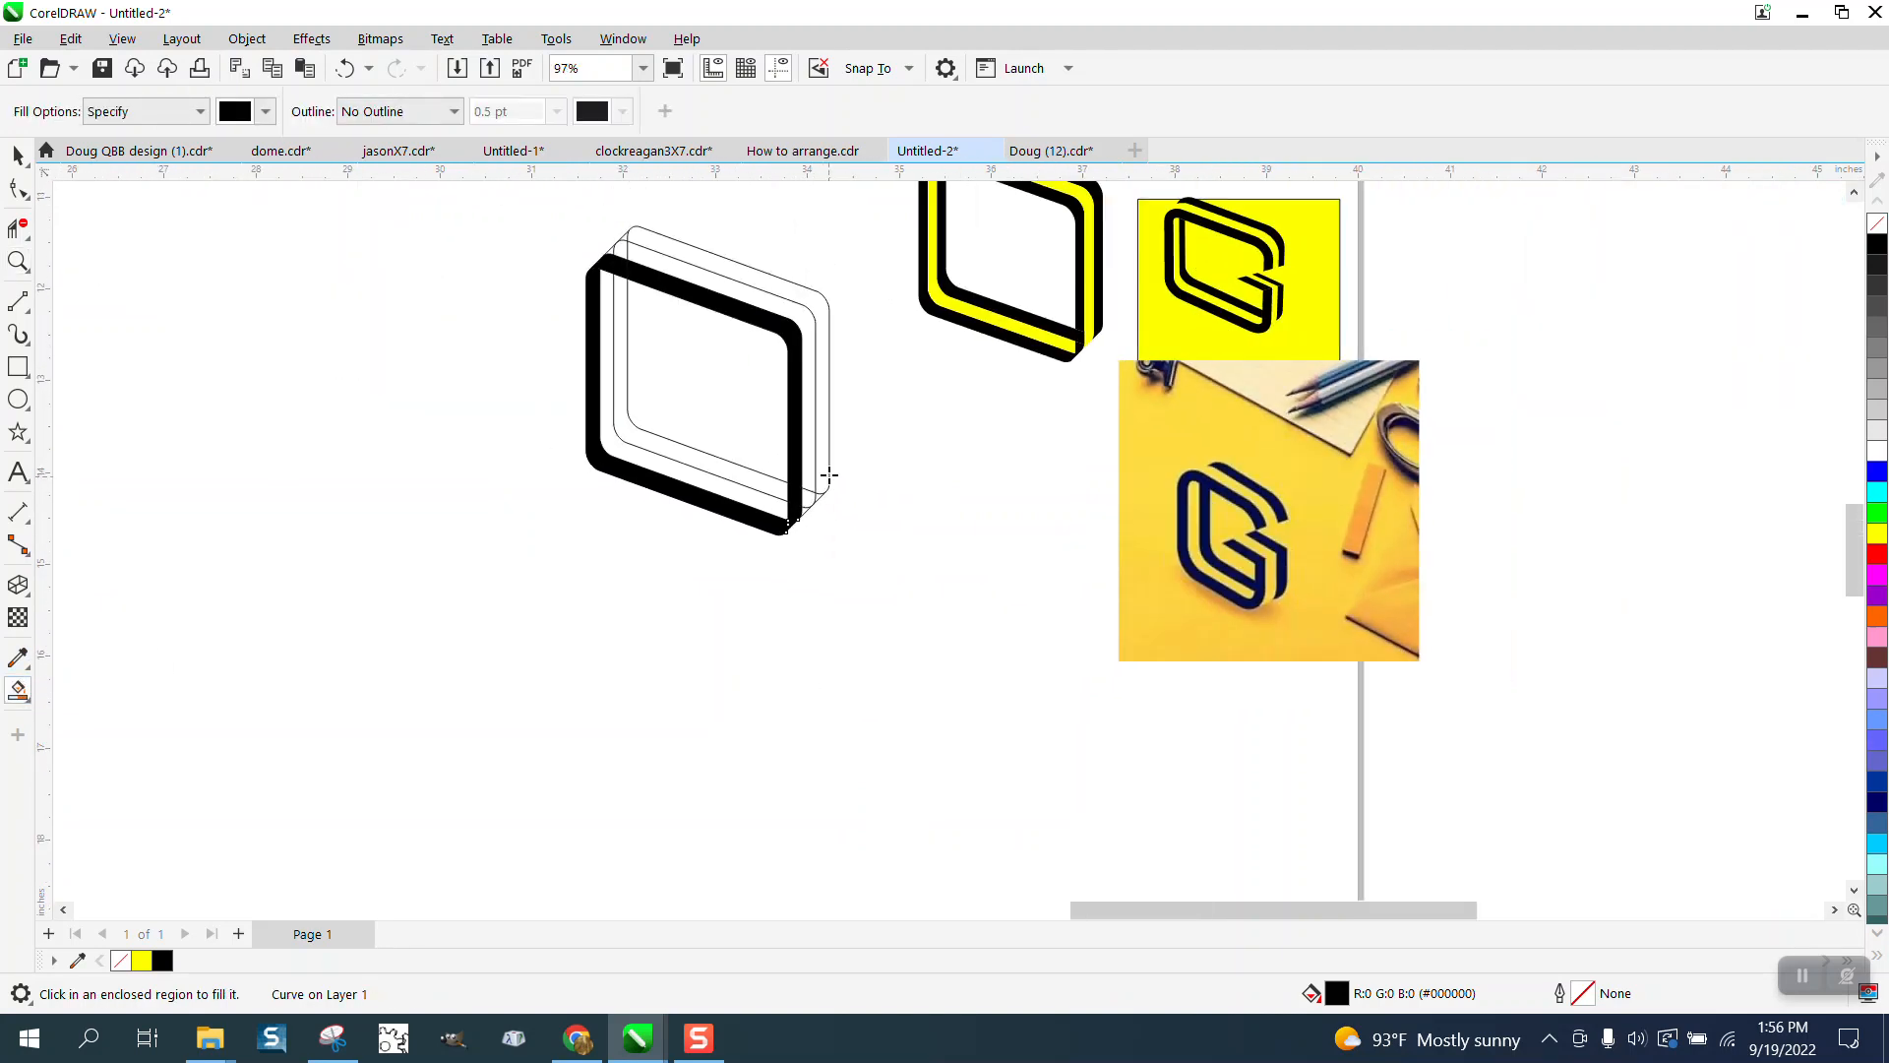
- Try Smart Fill in black on the rear frame's top-and-right band, and undo the fill
left_click(825, 469)
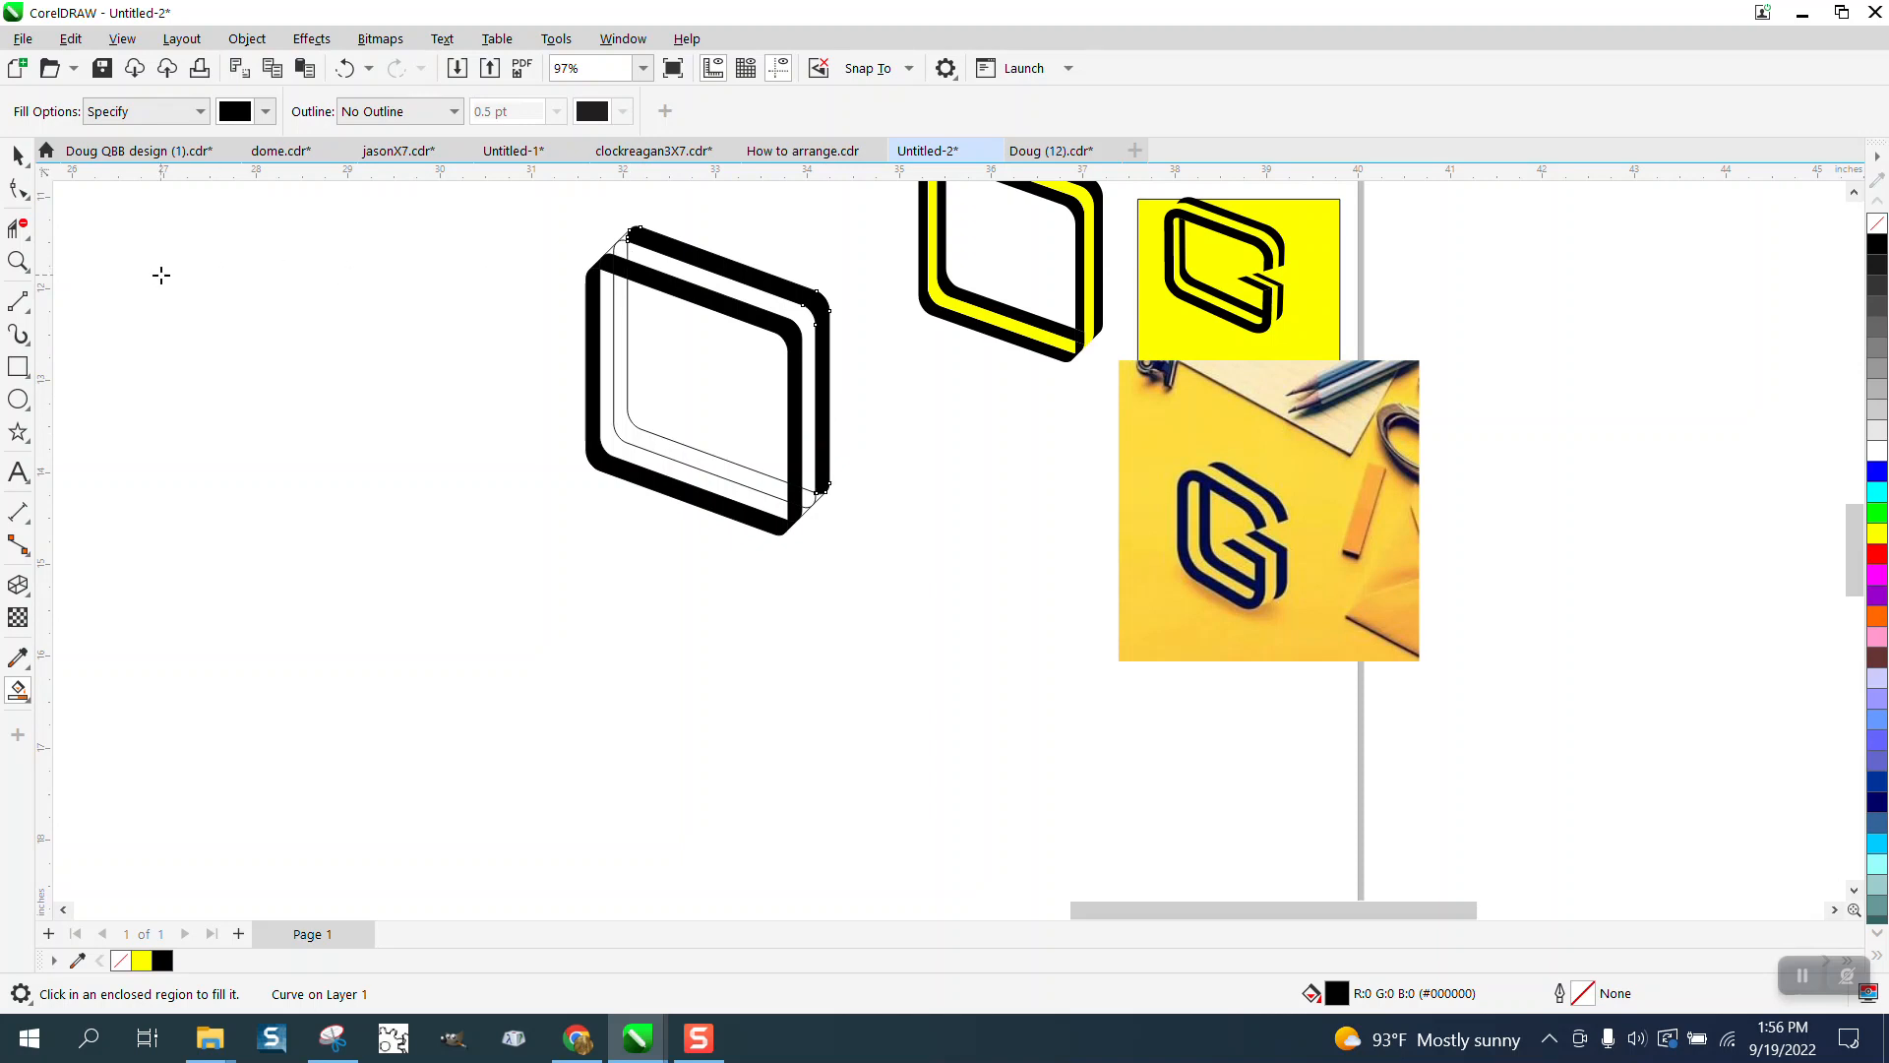
left_click(20, 268)
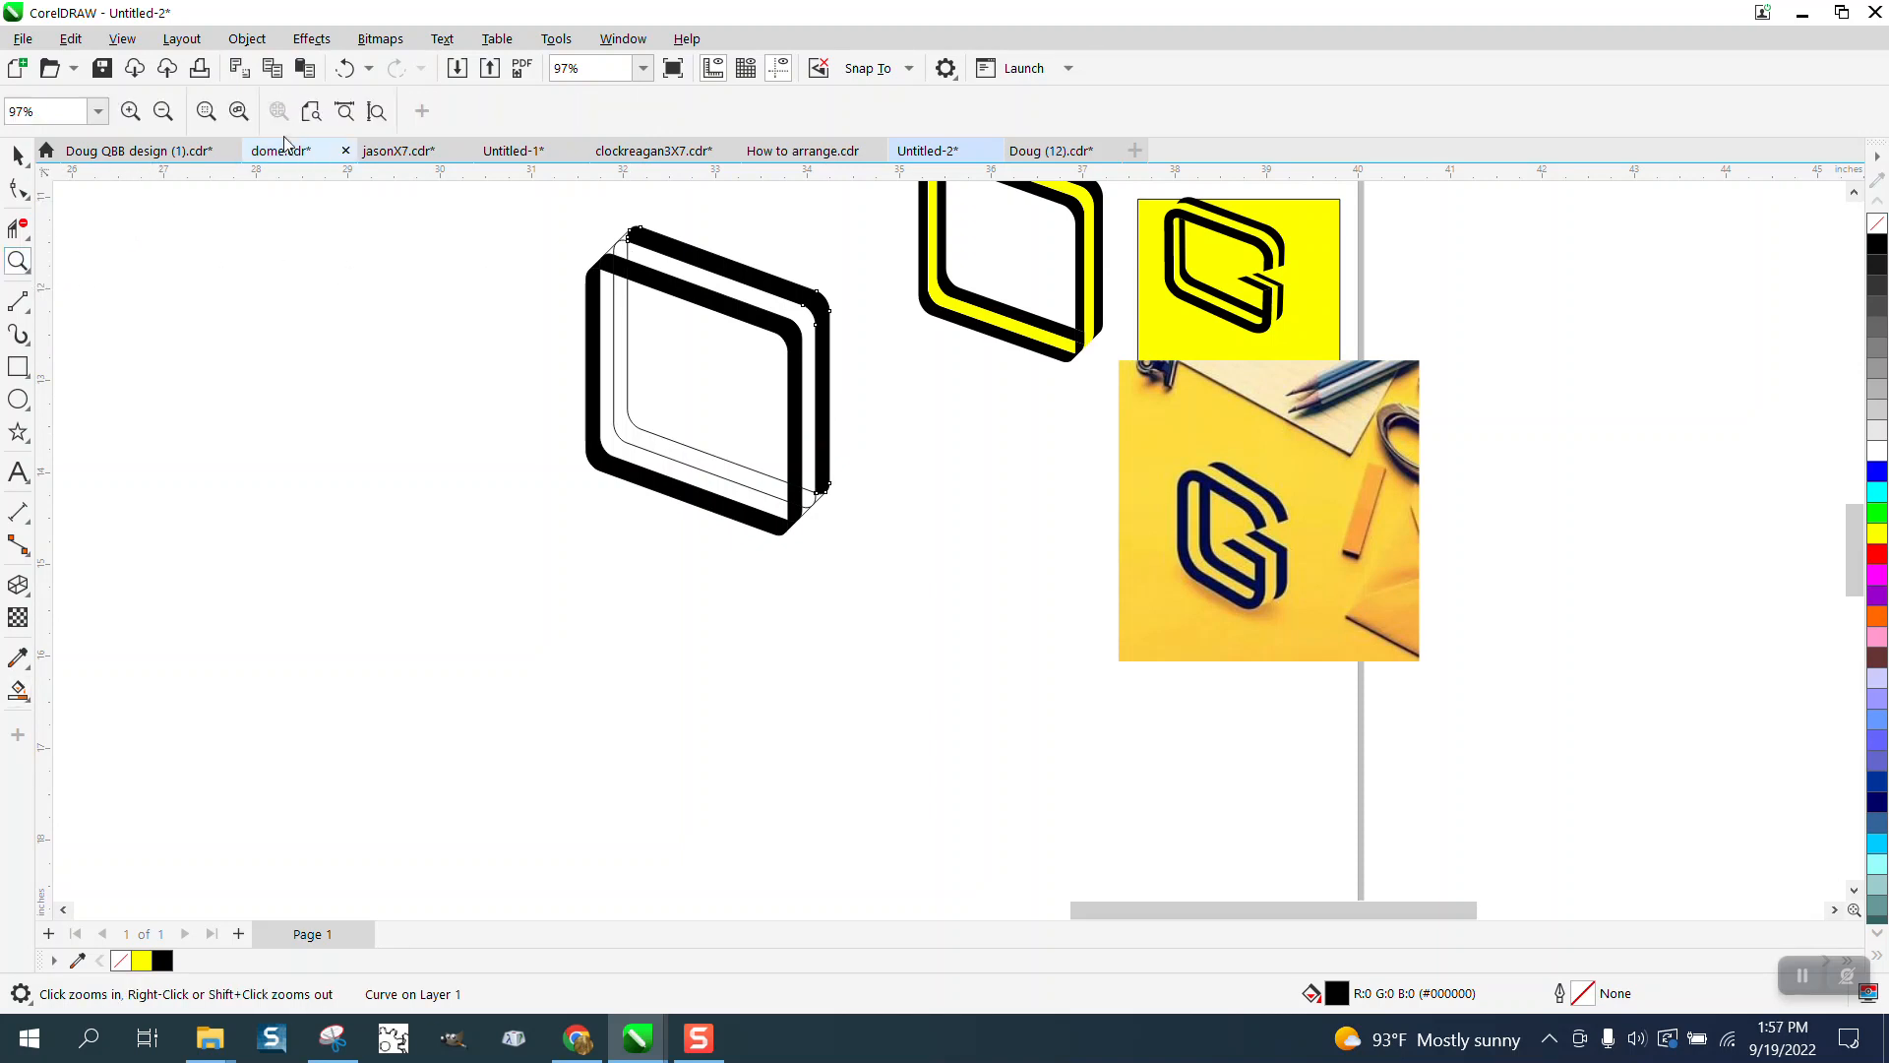
left_click(340, 73)
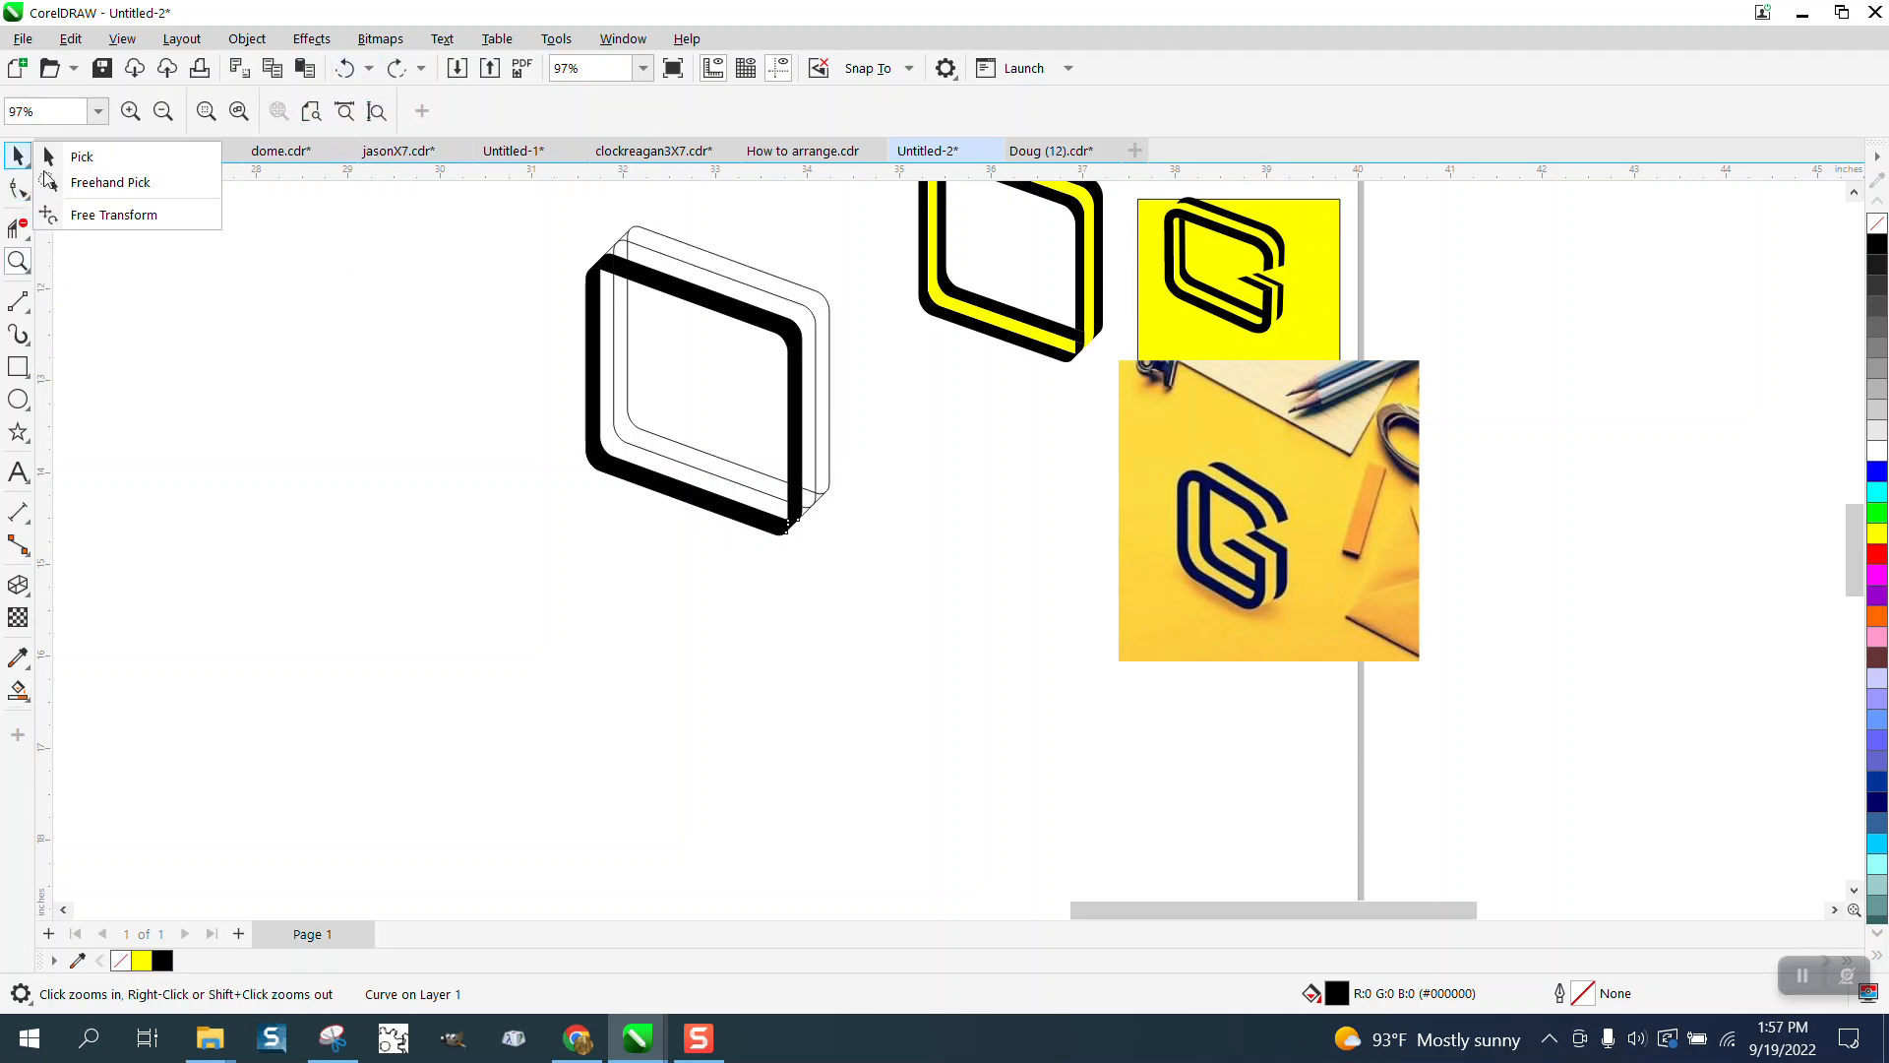
left_click(236, 215)
- Smart Fill in black the rear frame's top-and-right band and the gaps at its upper-left and lower-right corners
scroll(745, 332, "down", 2)
left_click_drag(1109, 405, 1523, 738)
left_click(17, 155)
left_click(563, 293)
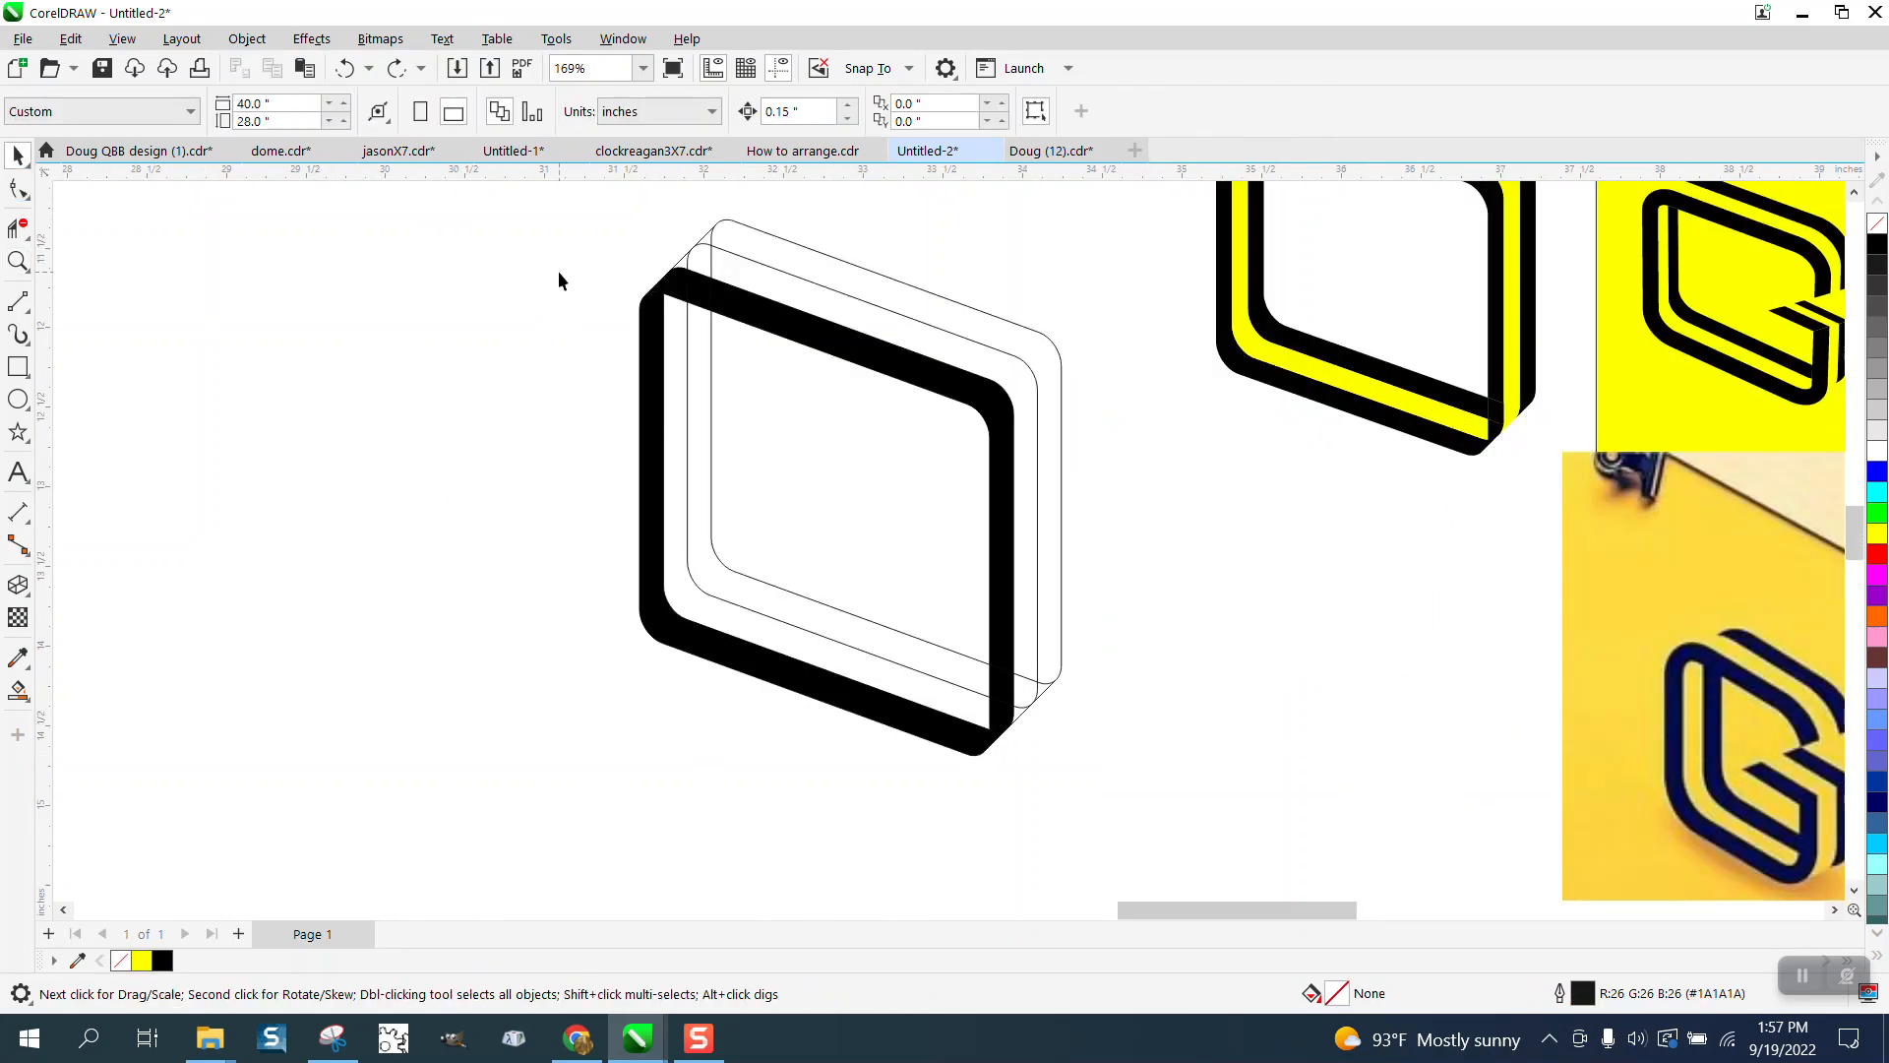
left_click(18, 690)
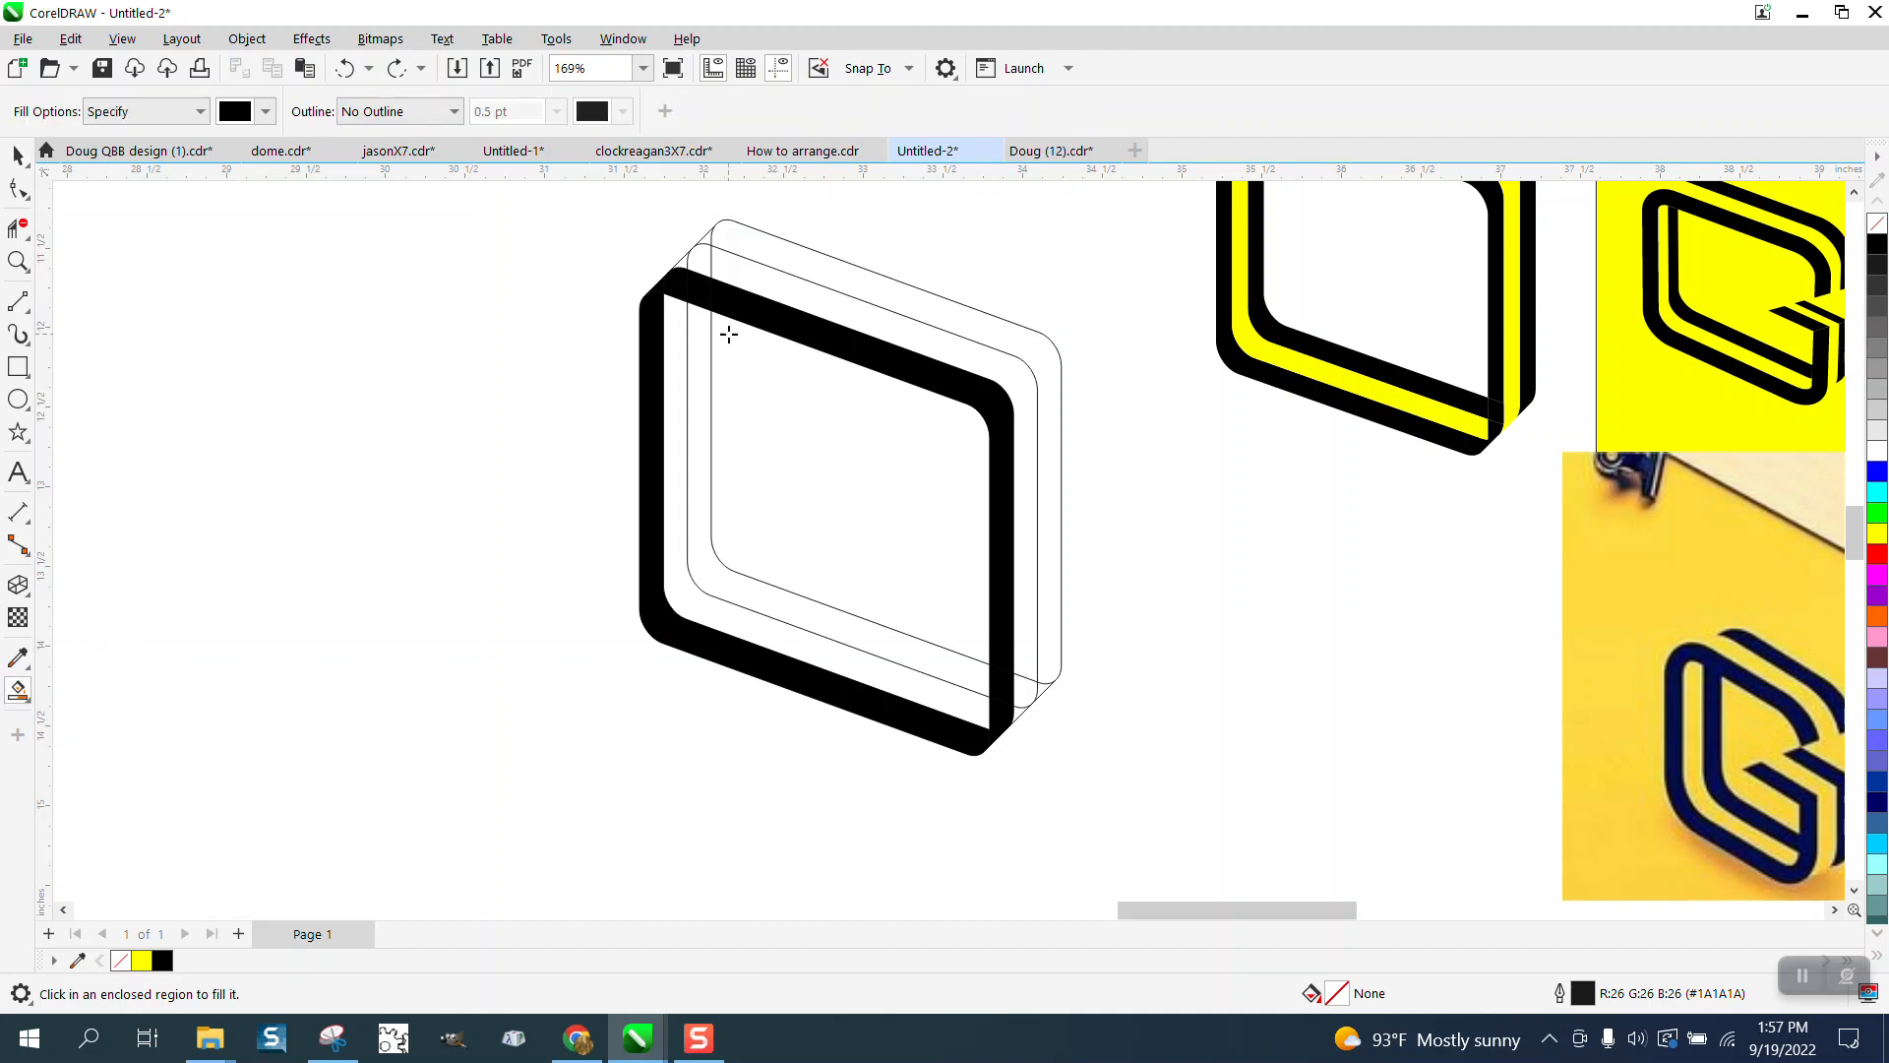
left_click(771, 260)
left_click(708, 237)
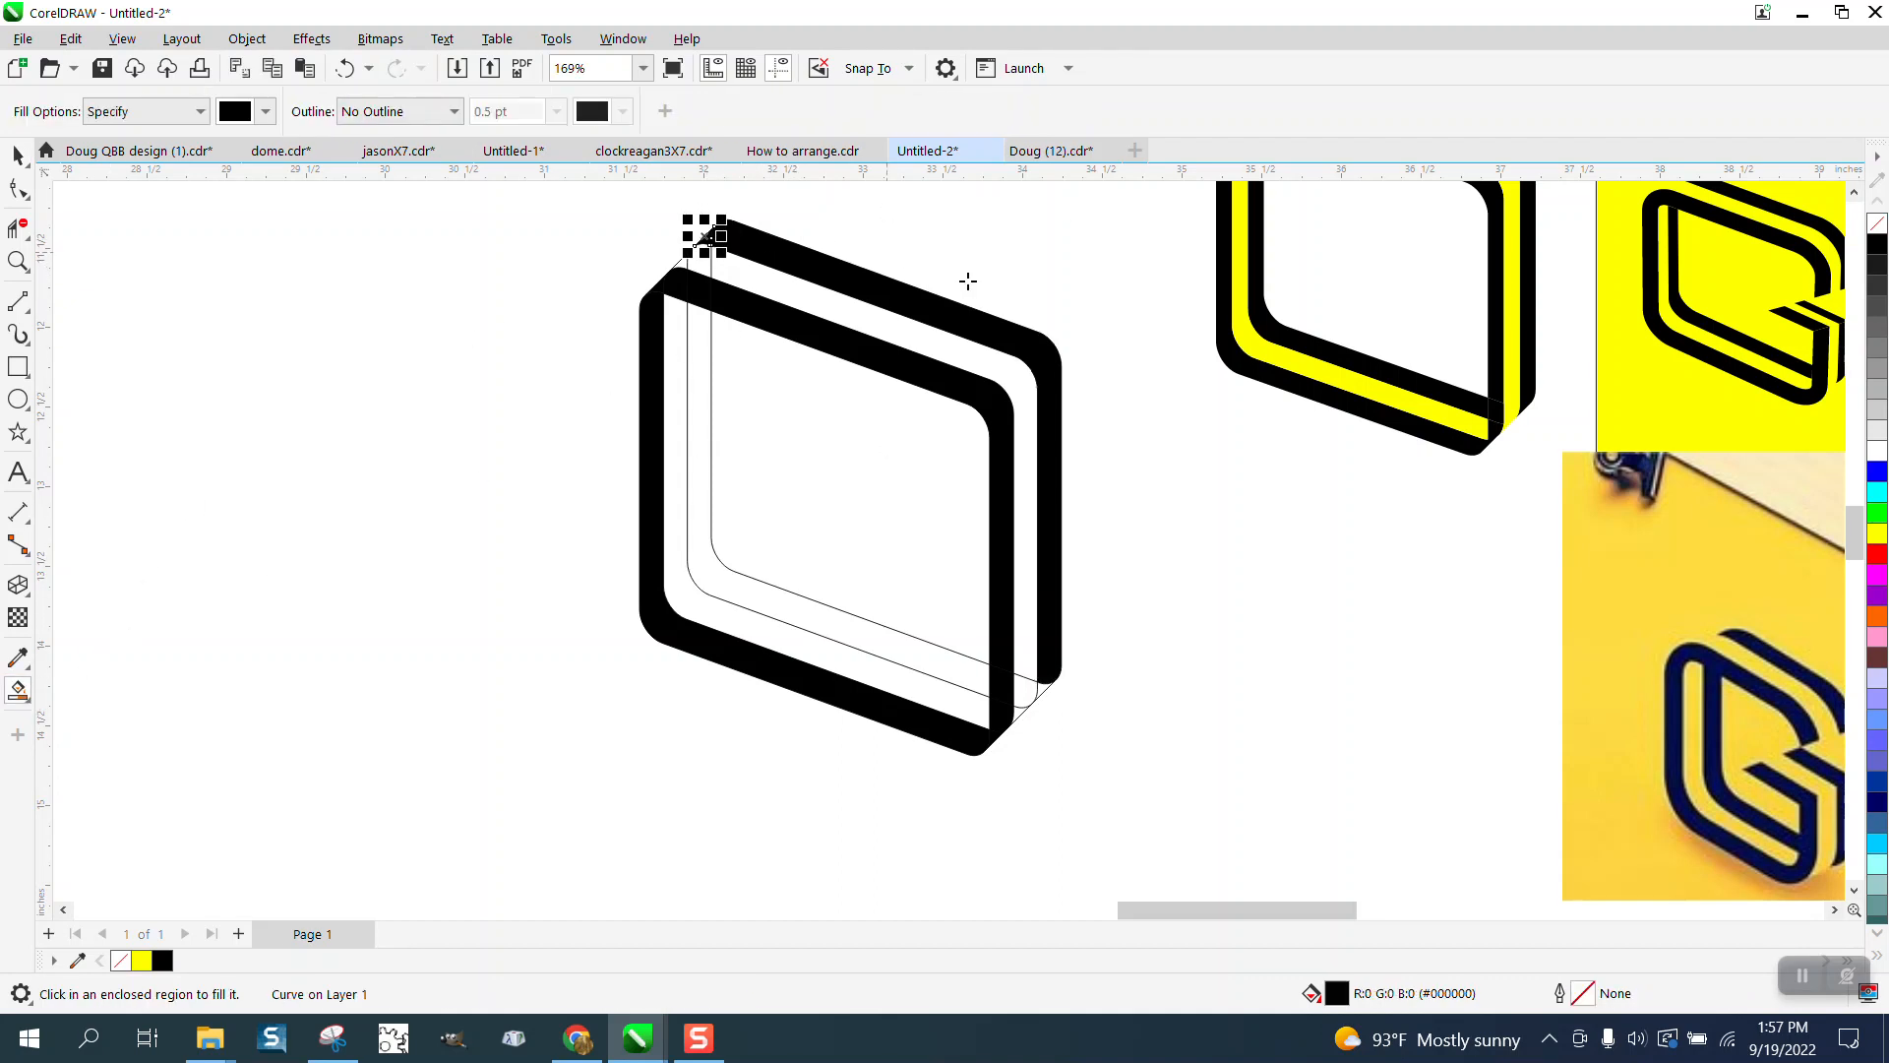
left_click(1039, 689)
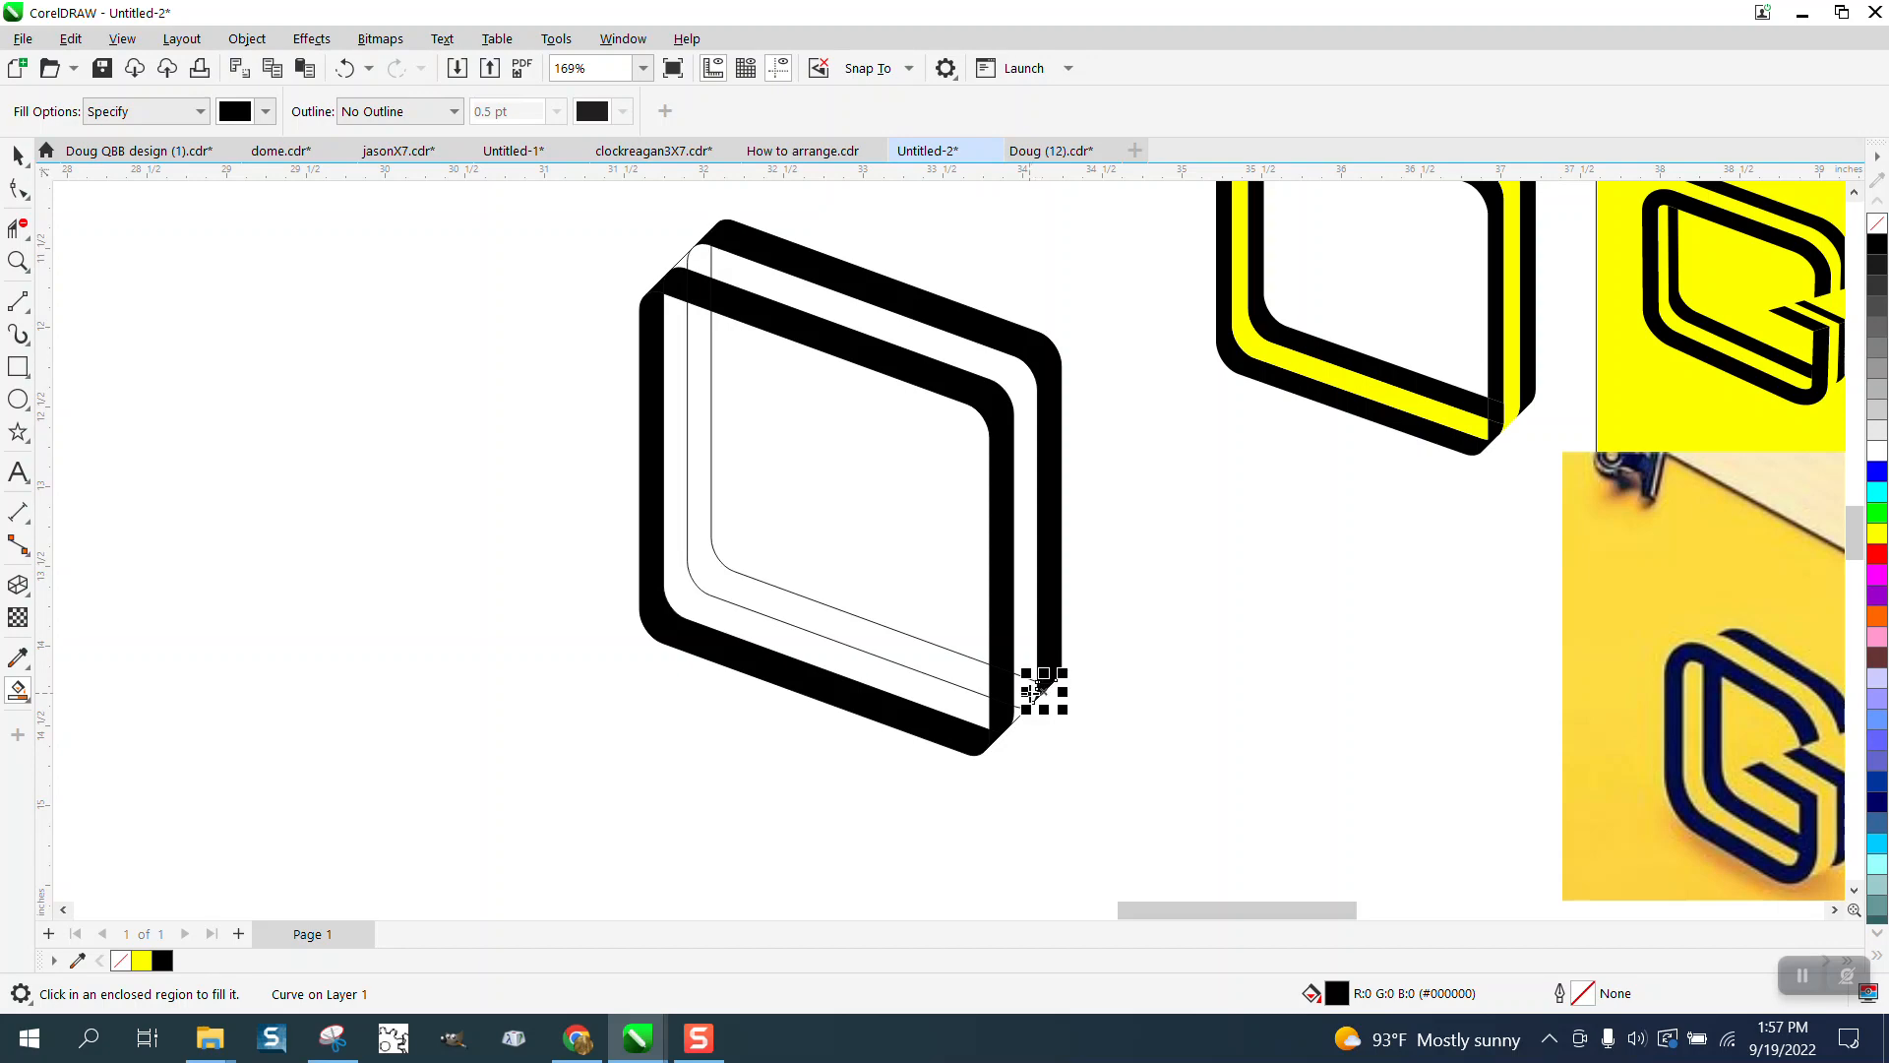
- Smart Fill in black the inner left-and-bottom band, undoing a stray fill on the lower-right segment between the two frames
left_click(1027, 690)
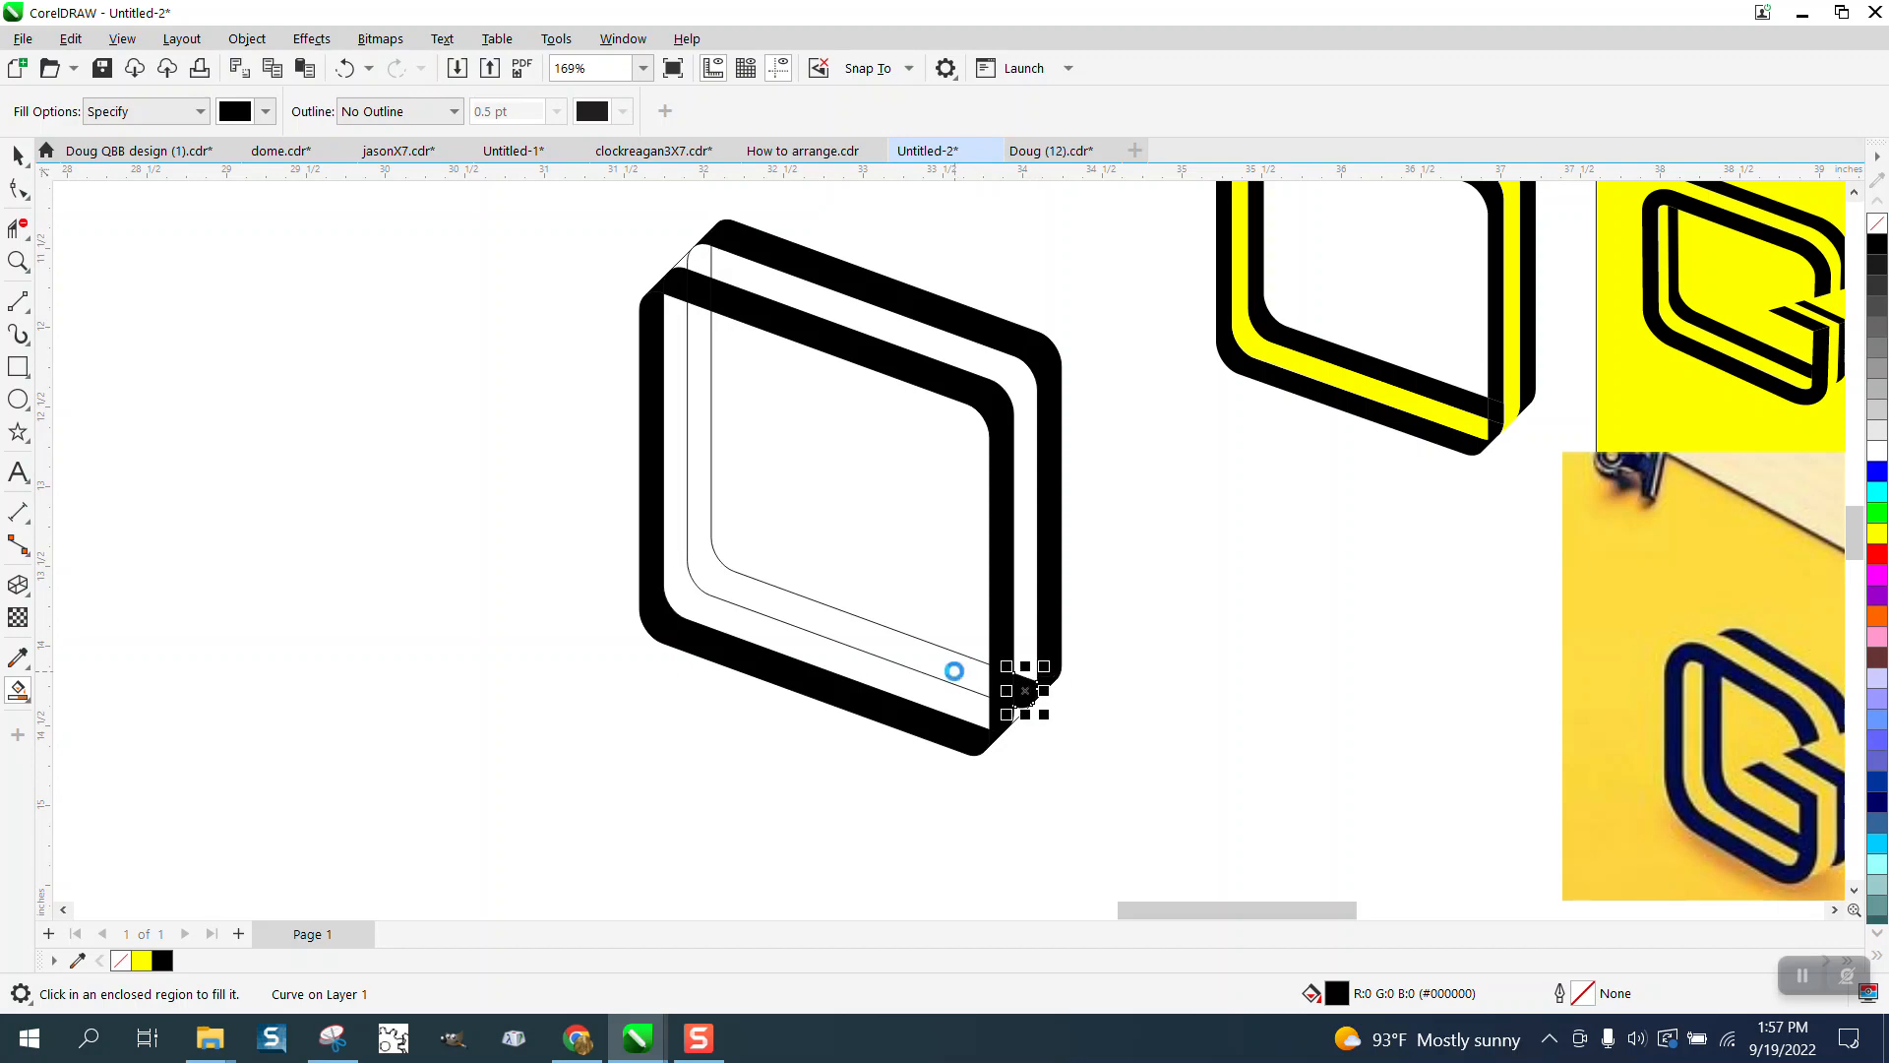
left_click(953, 670)
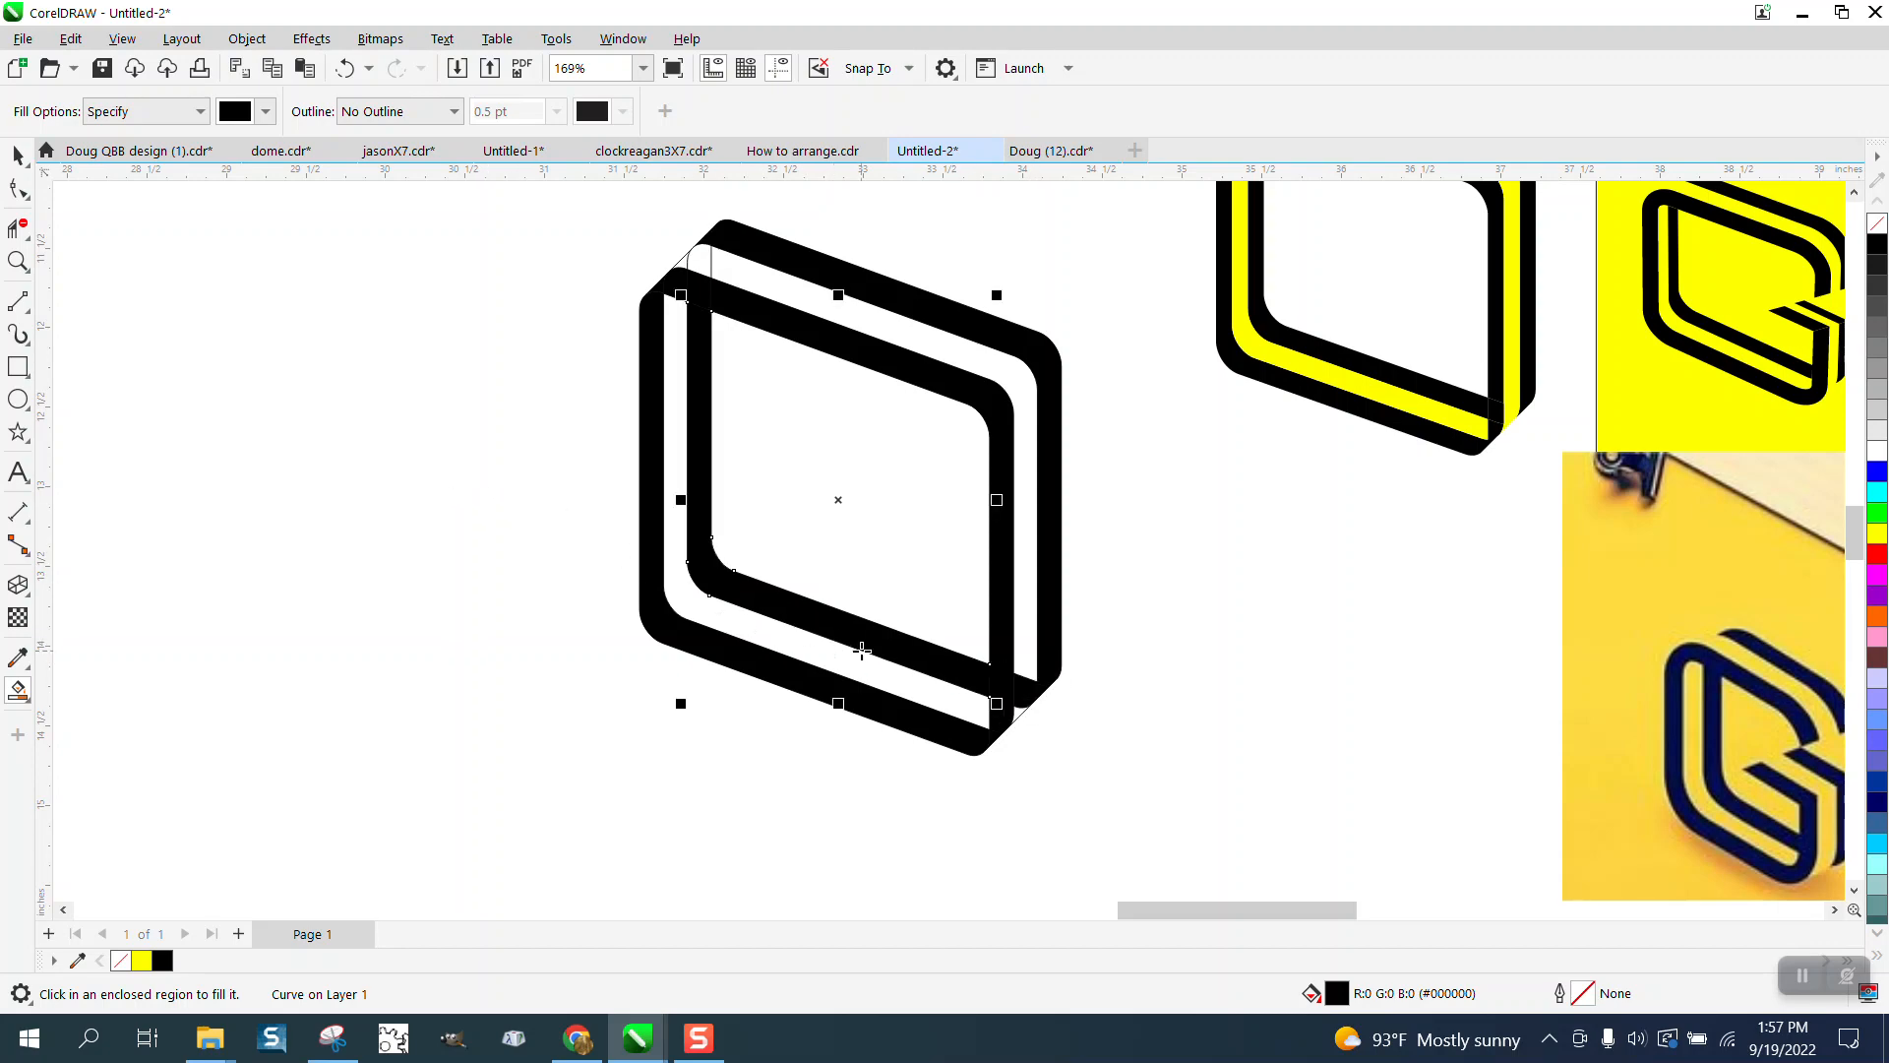
left_click(342, 69)
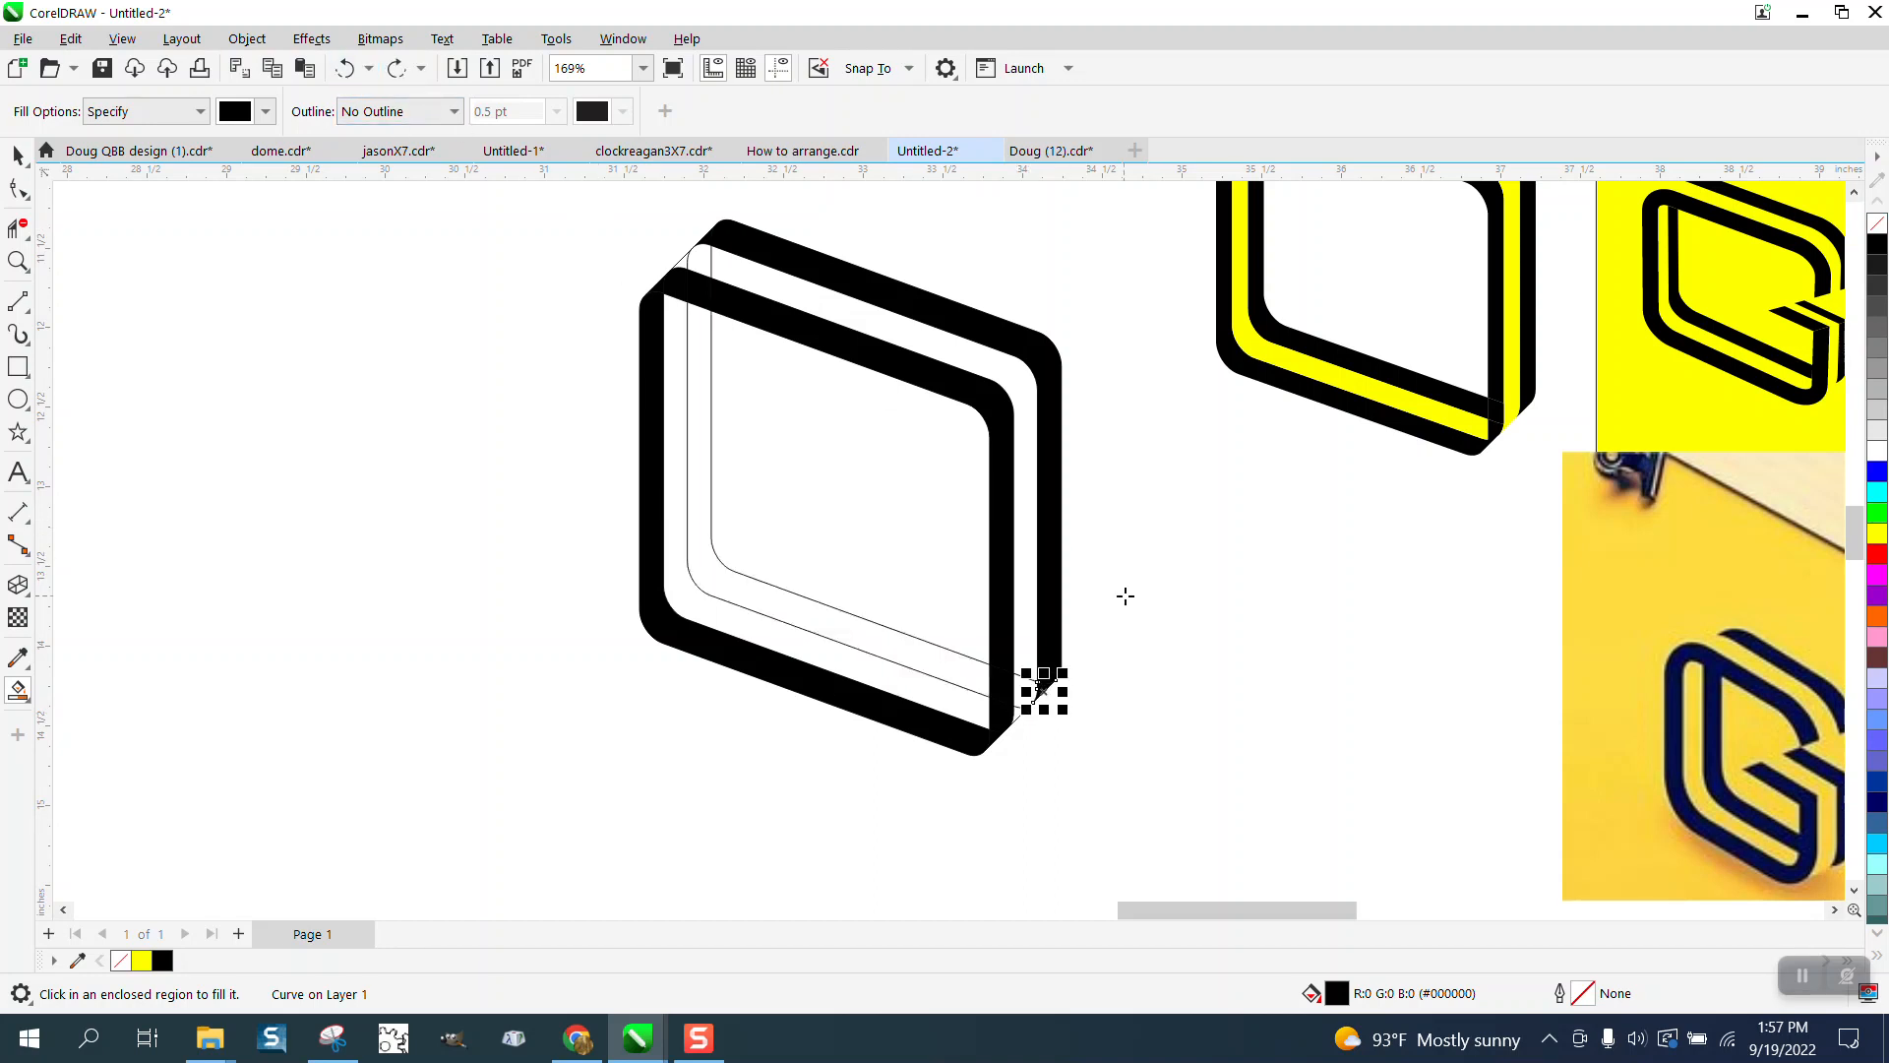
left_click(706, 442)
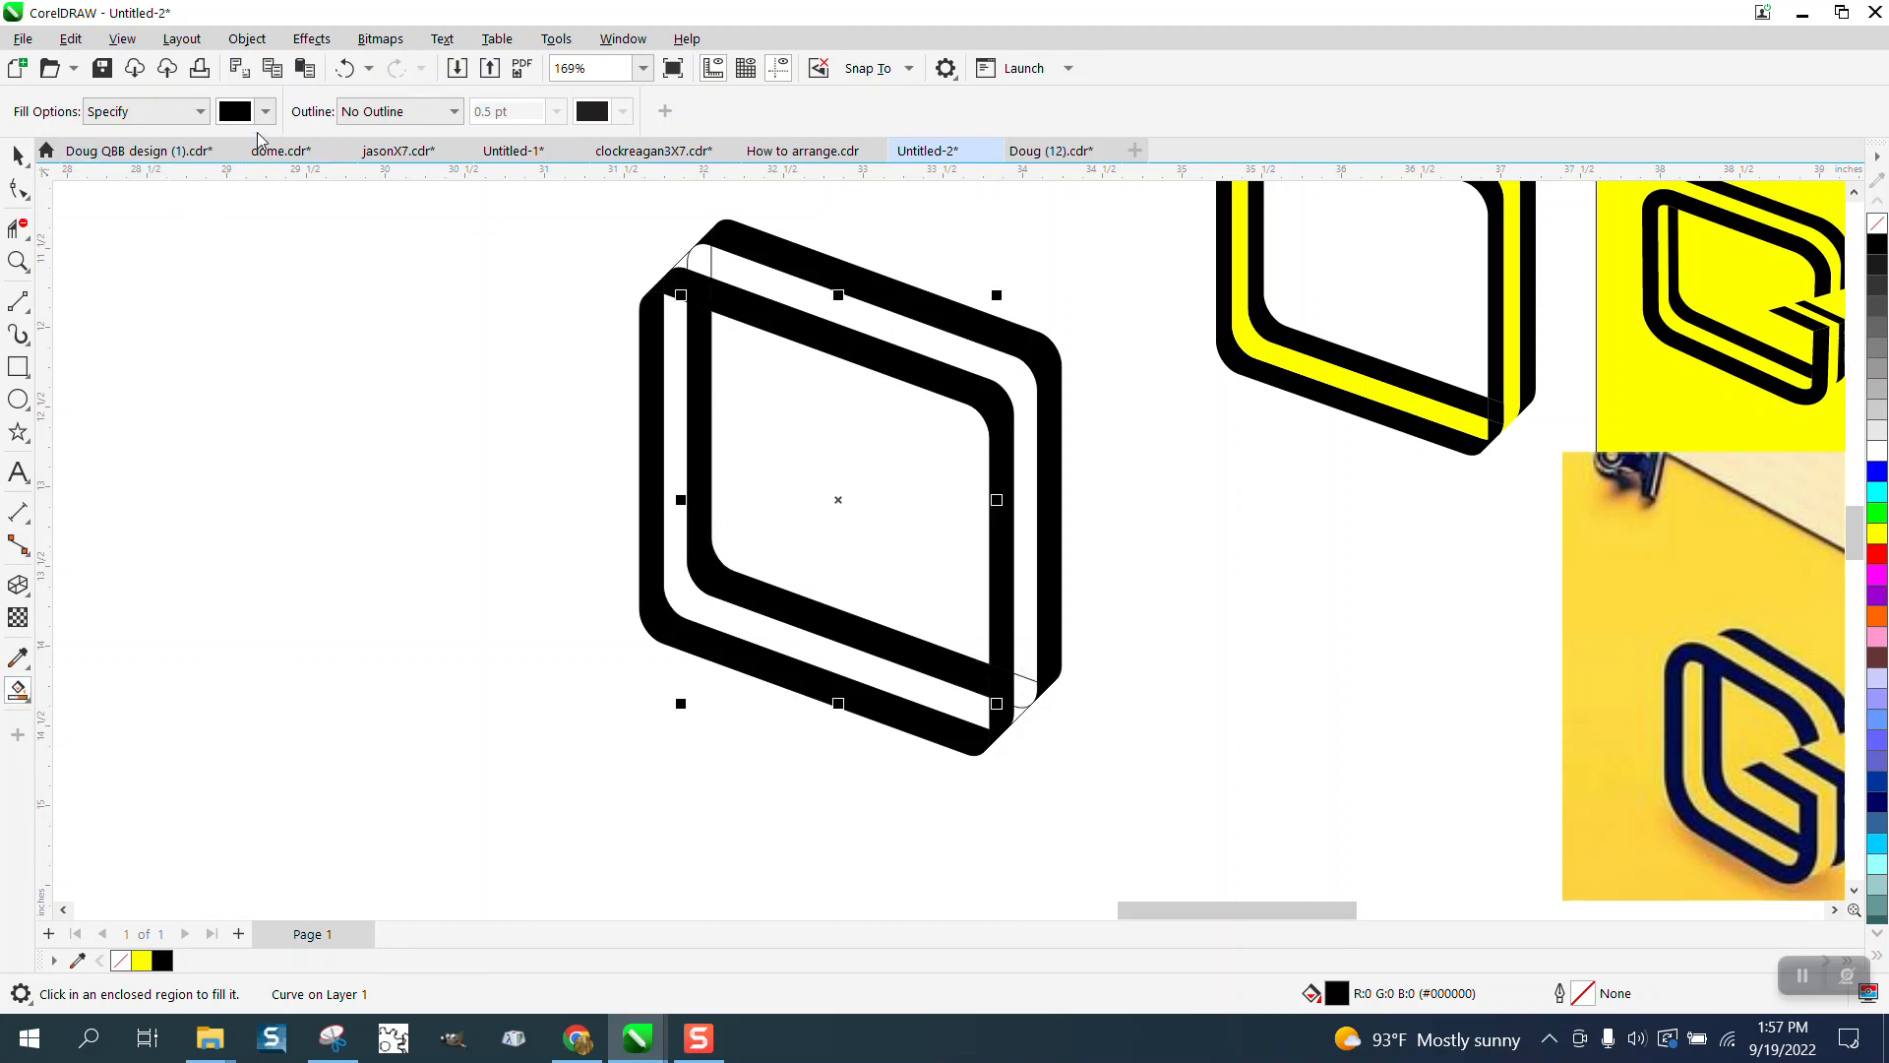
- Set the Smart Fill colour to yellow and fill the stripes and end segments between the black bands
left_click(265, 111)
left_click(421, 255)
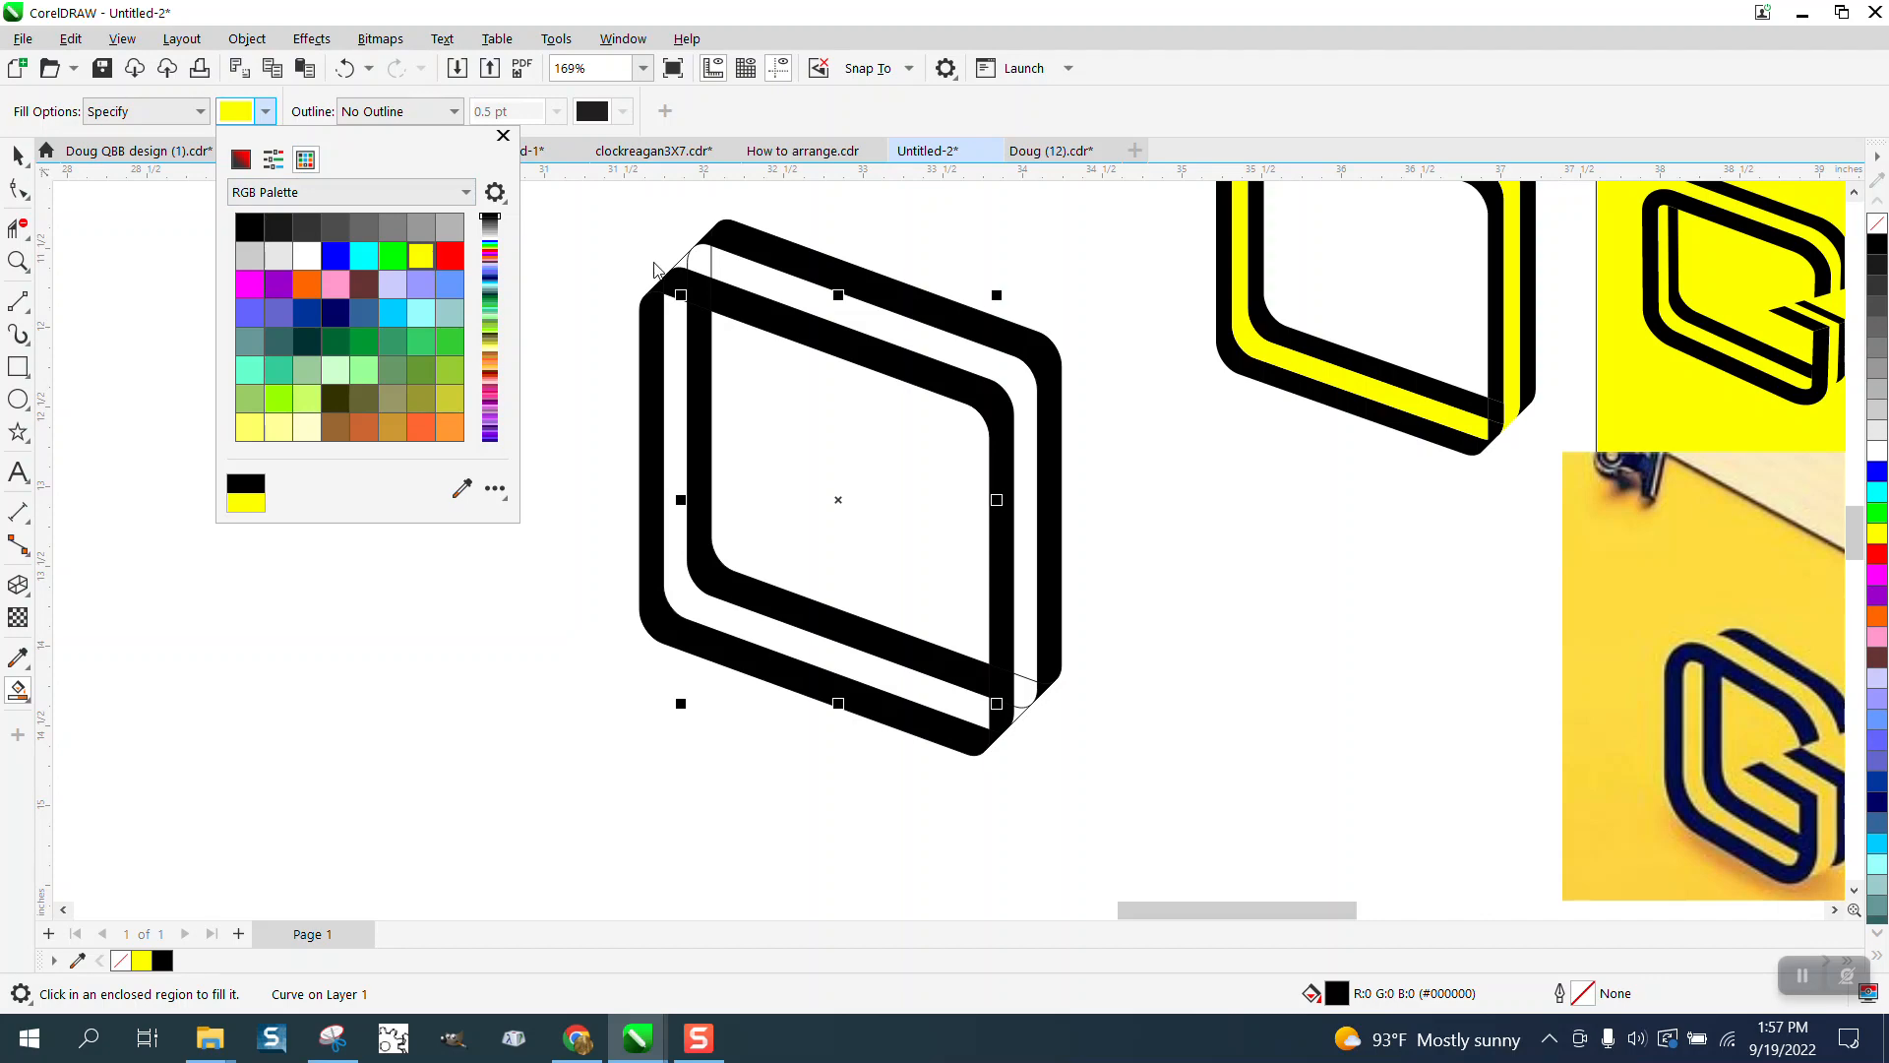
left_click(737, 268)
left_click(737, 268)
left_click(693, 259)
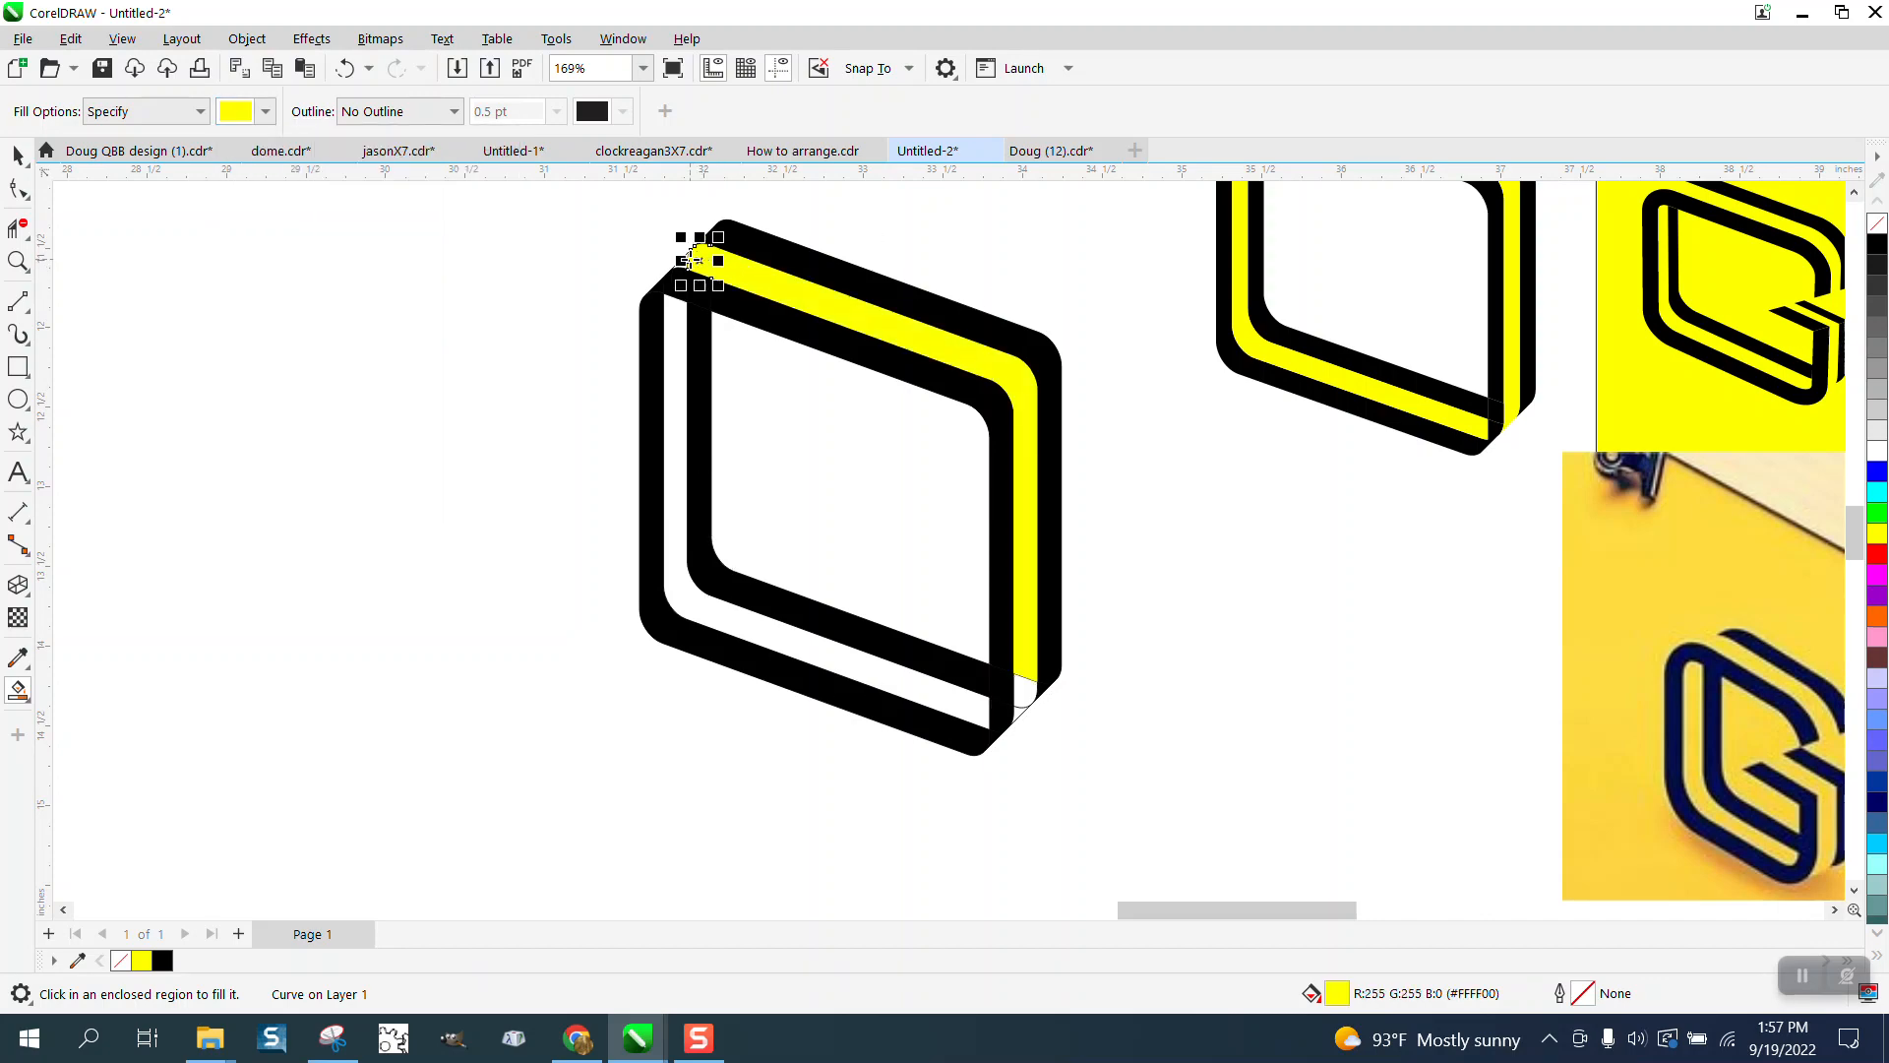
left_click(1028, 686)
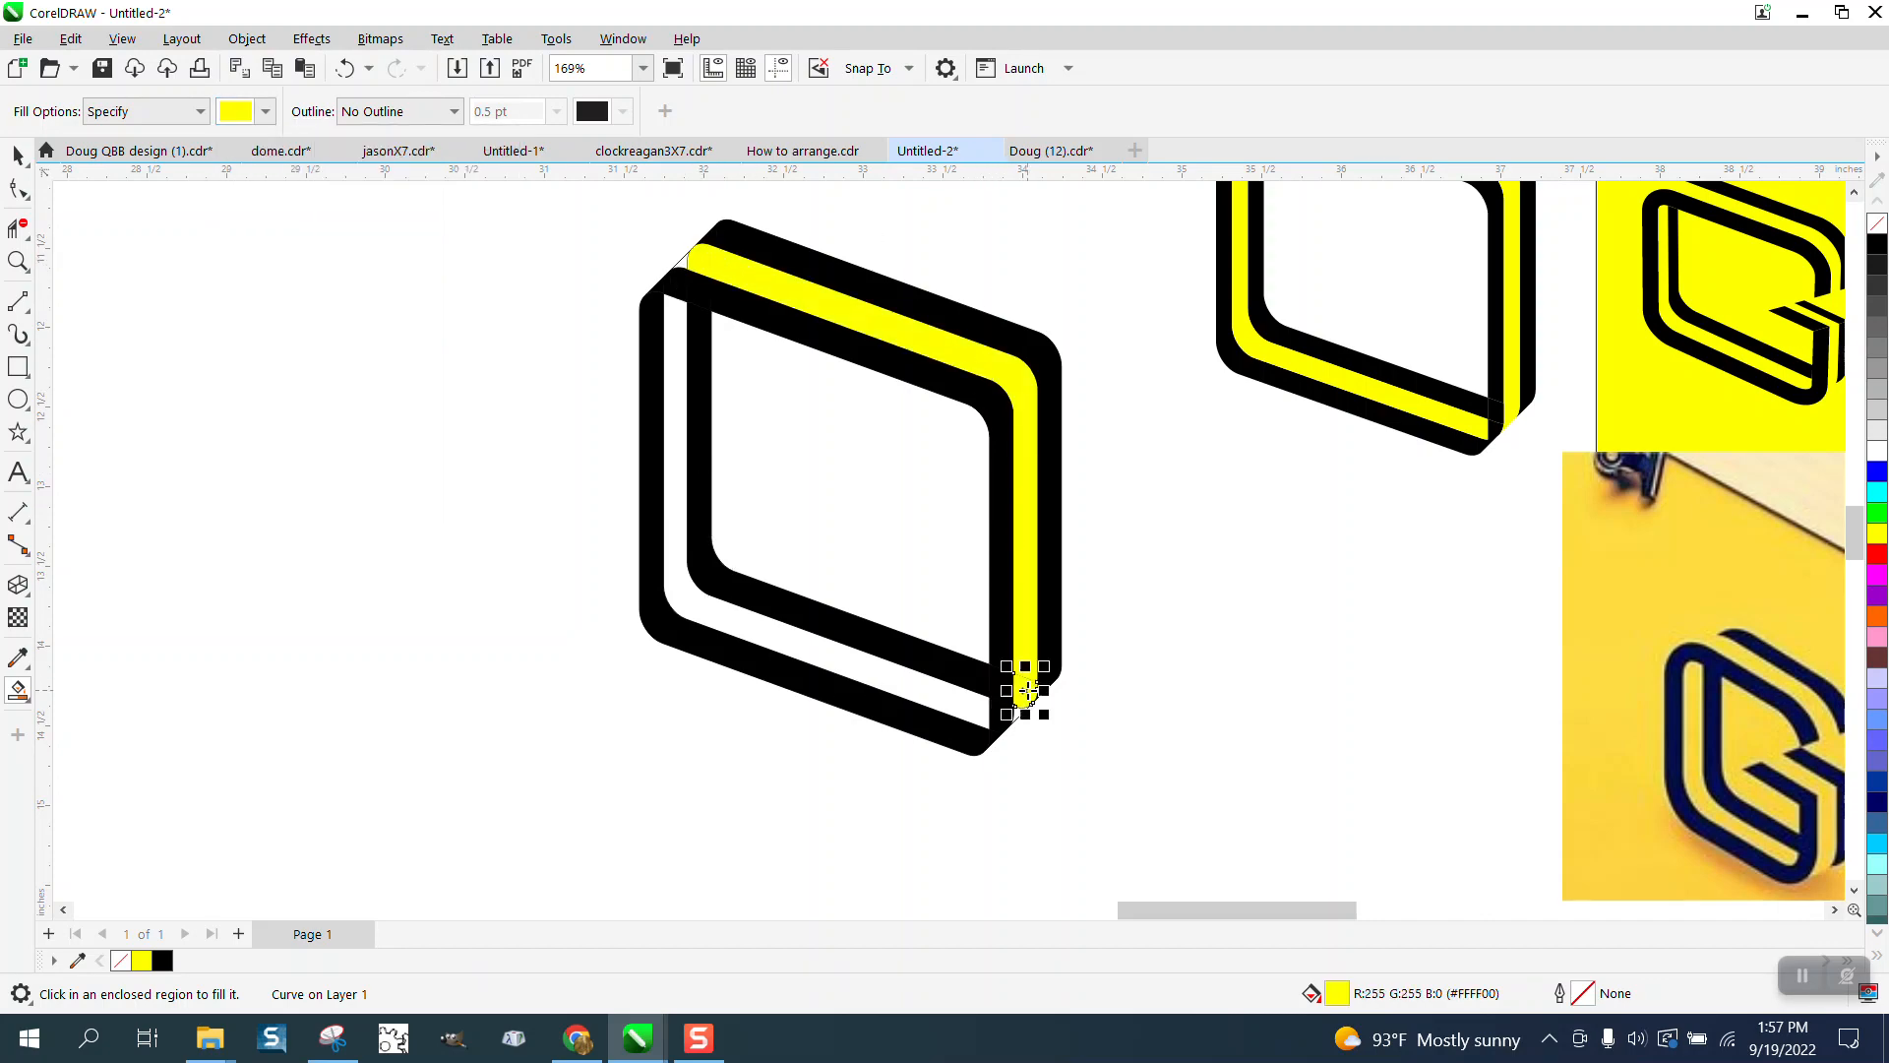
left_click(984, 713)
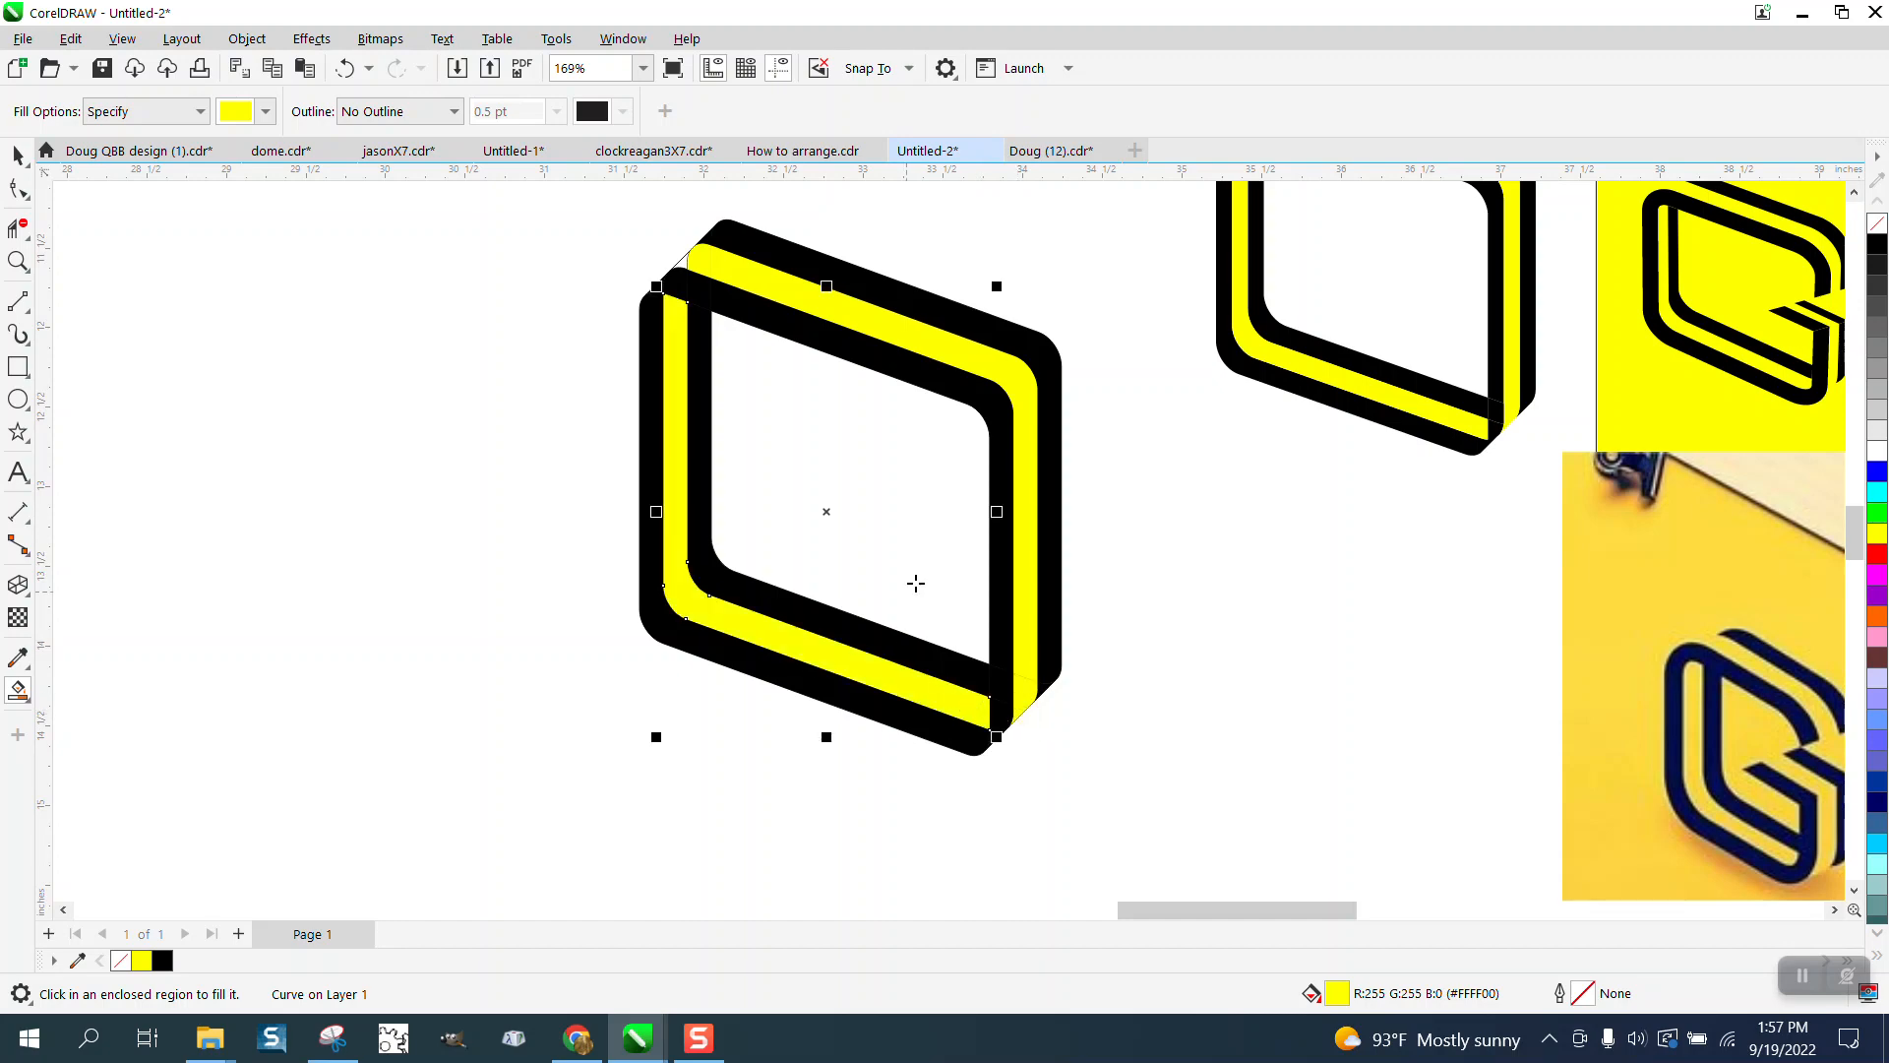
- Smart Fill in yellow the remaining gap between the yellow stripe and the upper-left diagonal line
left_click(18, 260)
left_click_drag(675, 240, 856, 384)
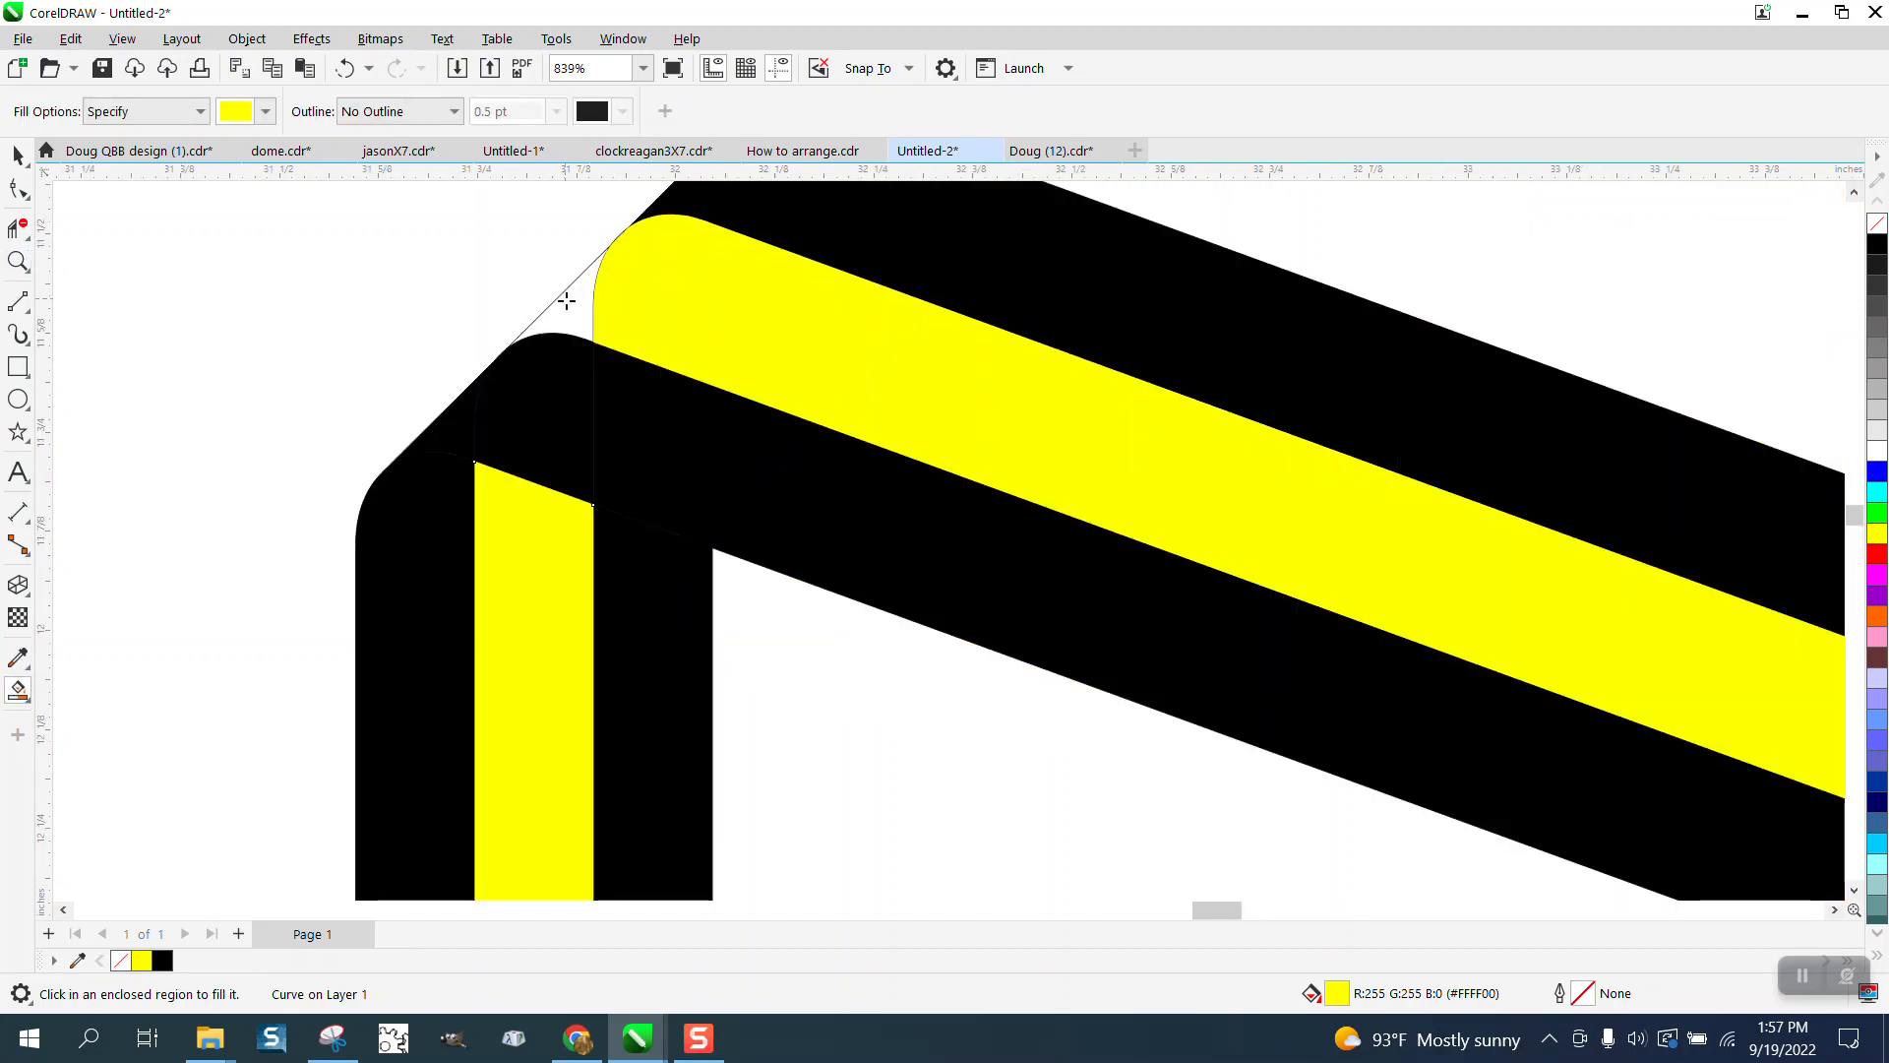
scroll(520, 326, "down", 2)
scroll(519, 326, "down", 2)
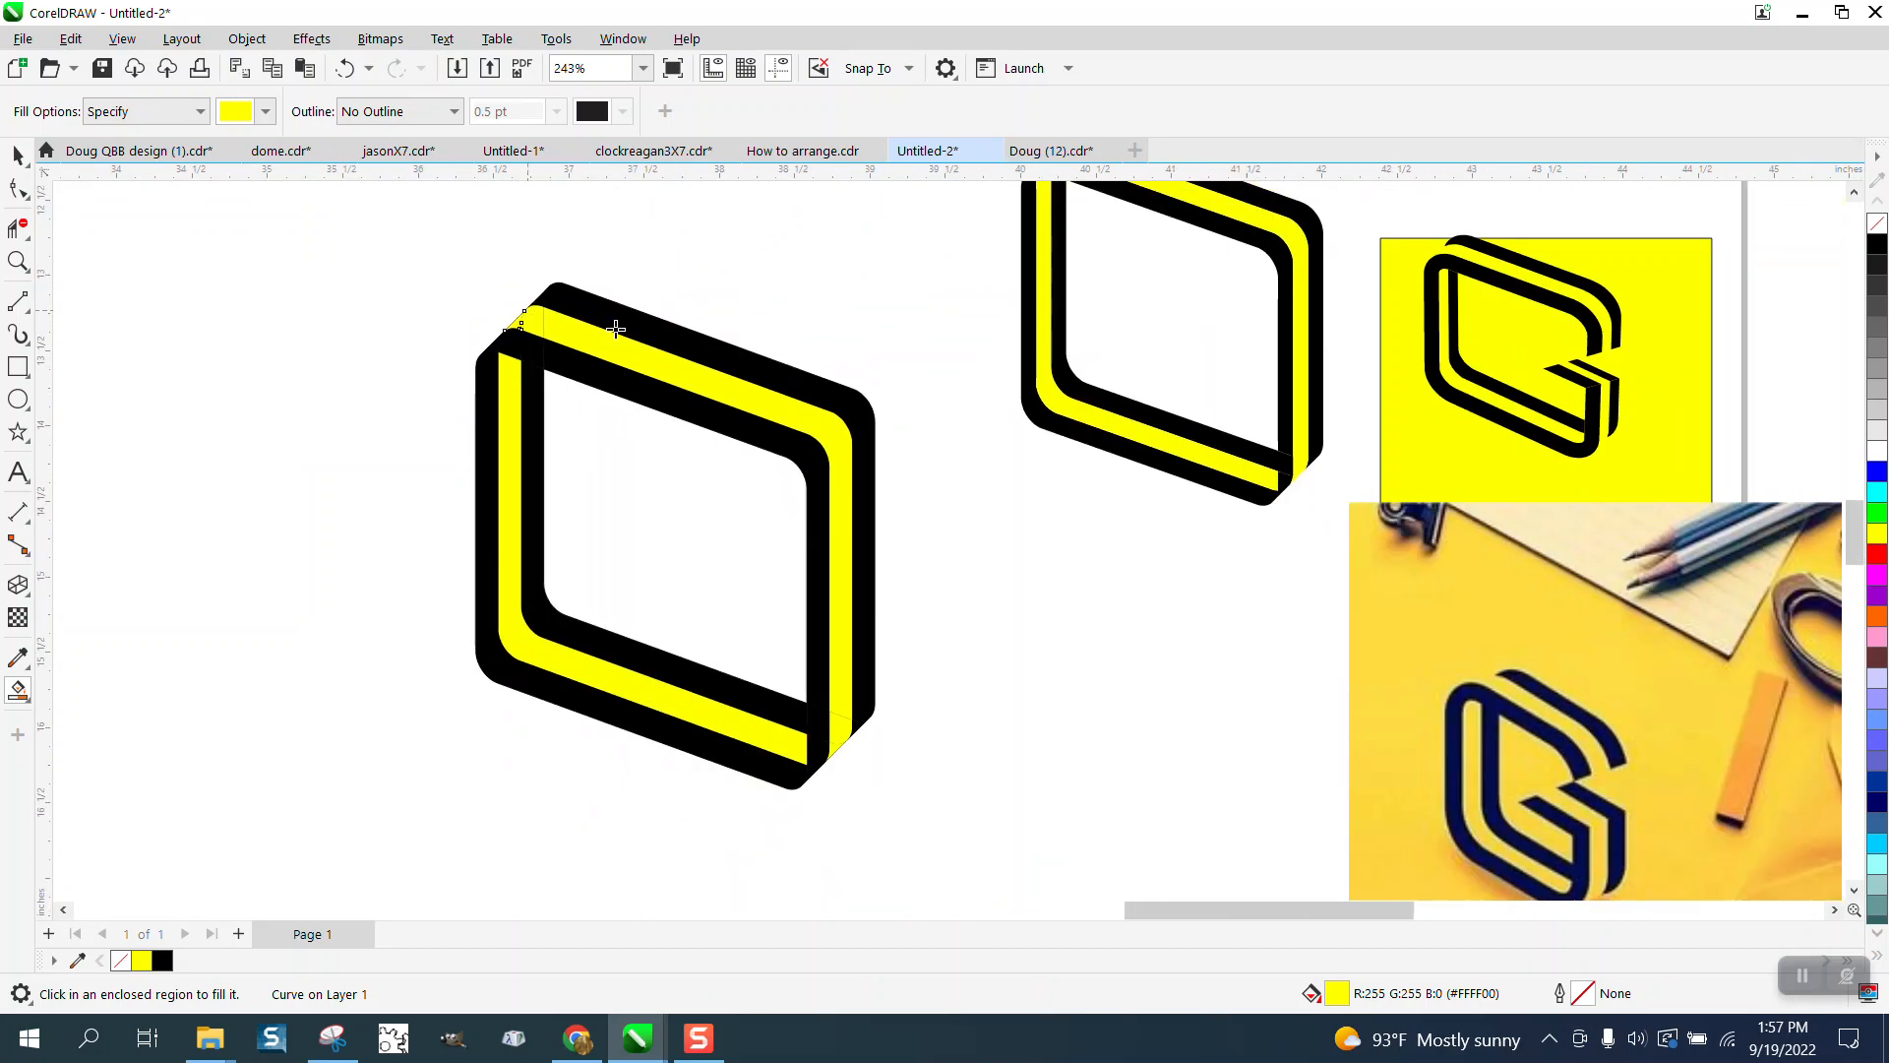
left_click(18, 261)
left_click_drag(481, 273, 636, 370)
scroll(630, 350, "down", 2)
scroll(631, 334, "down", 2)
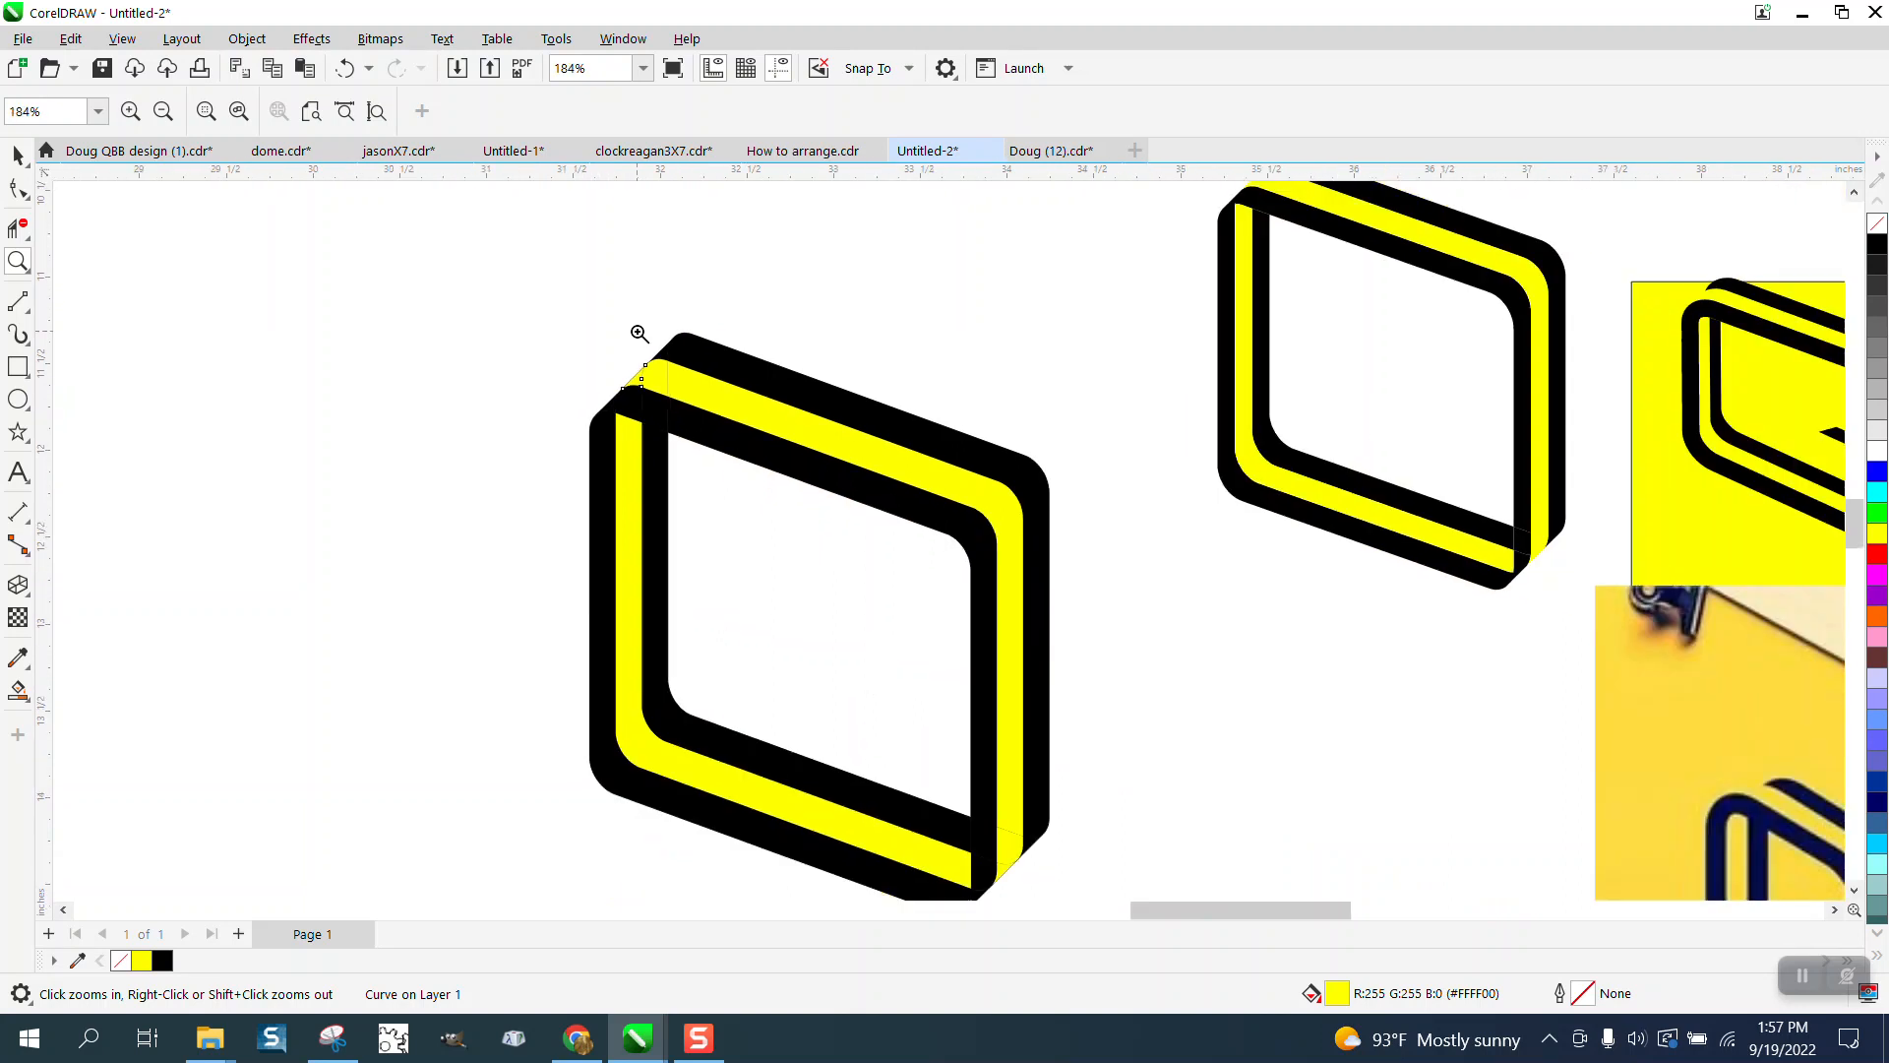
scroll(642, 332, "down", 1)
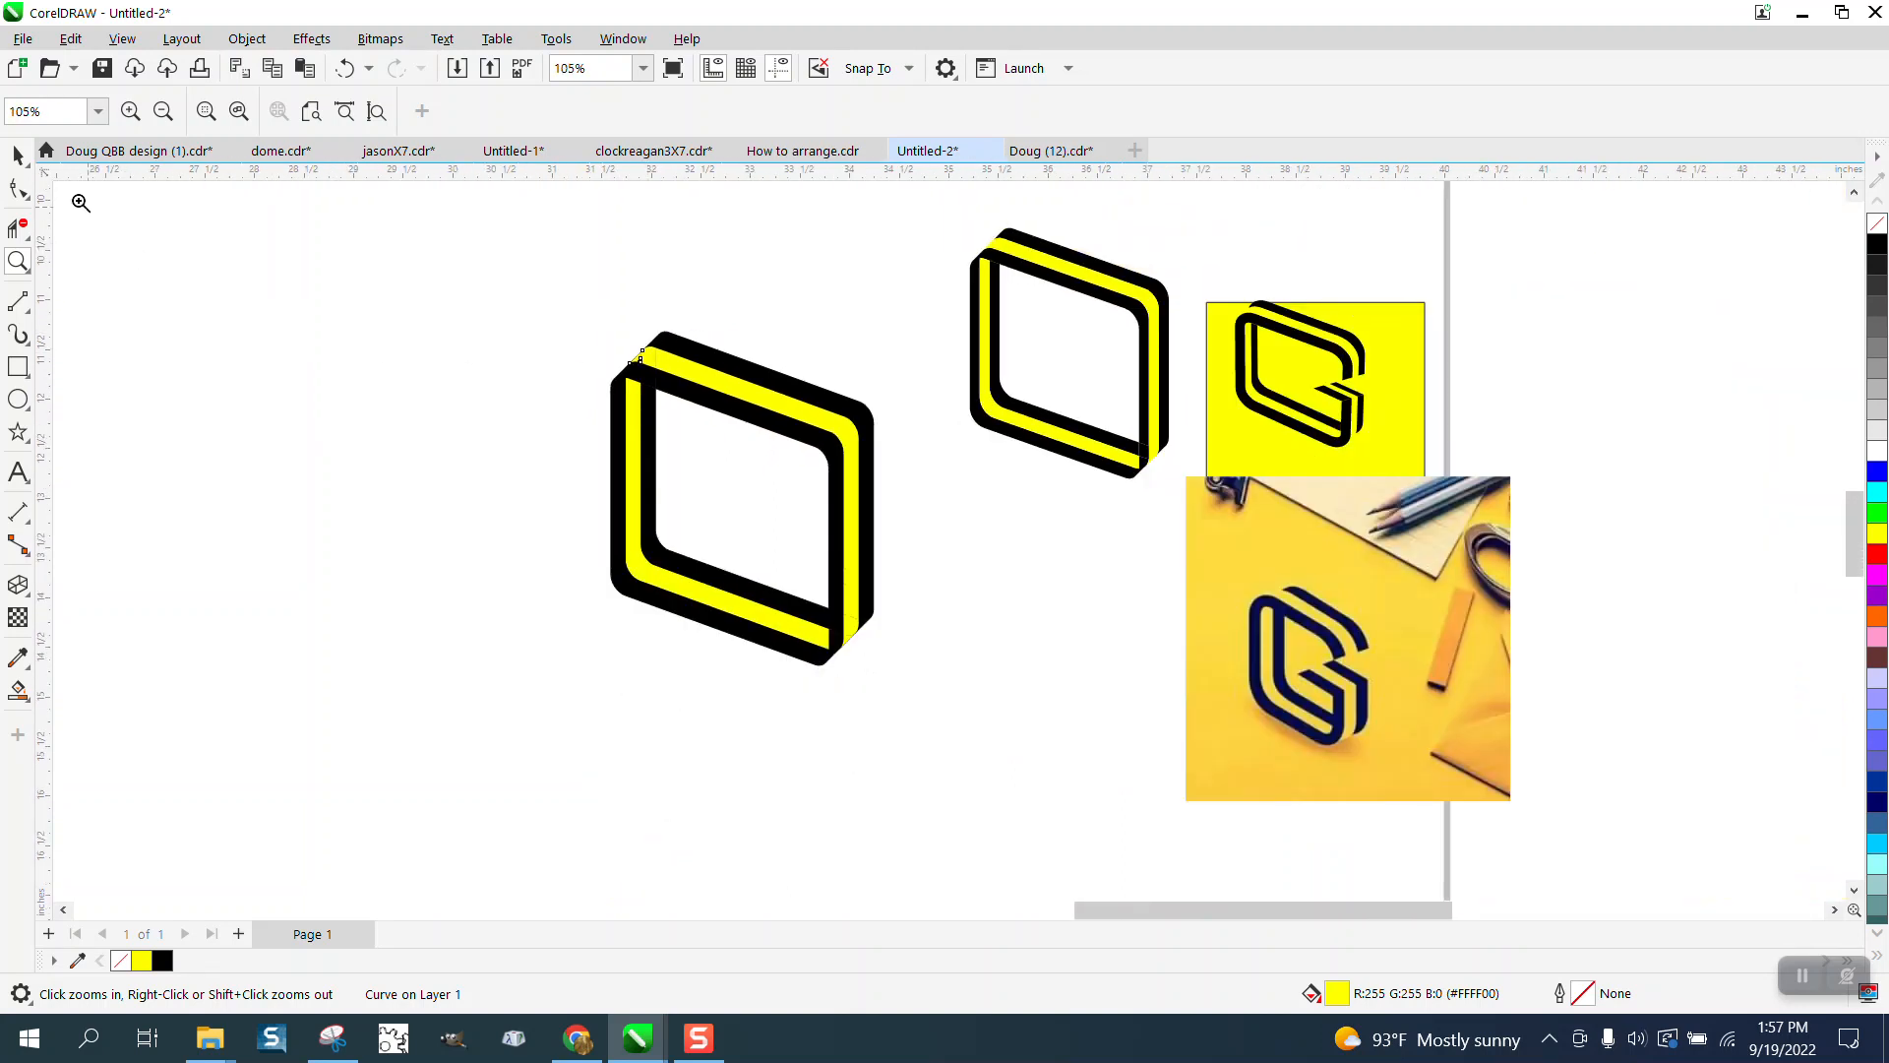
- Set the document's nudge distance to 3 inches with nothing selected
left_click(17, 156)
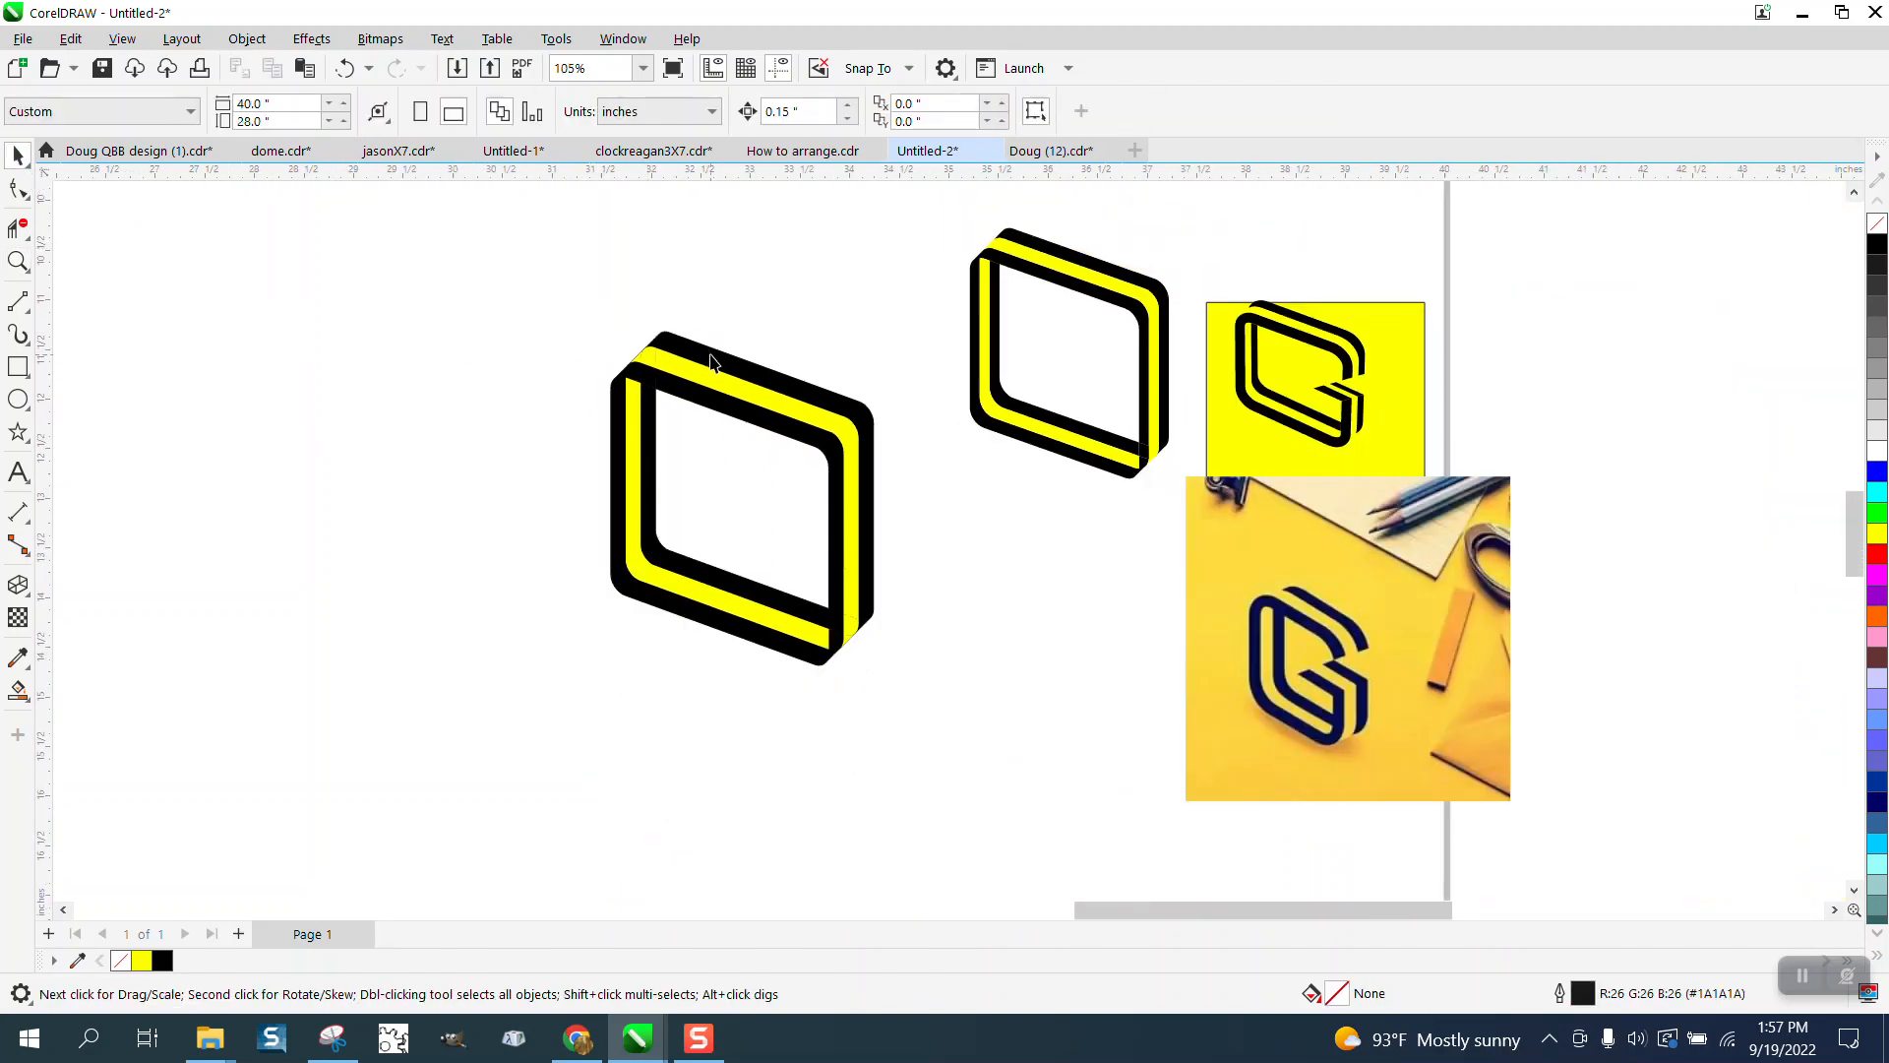
left_click_drag(574, 288, 978, 713)
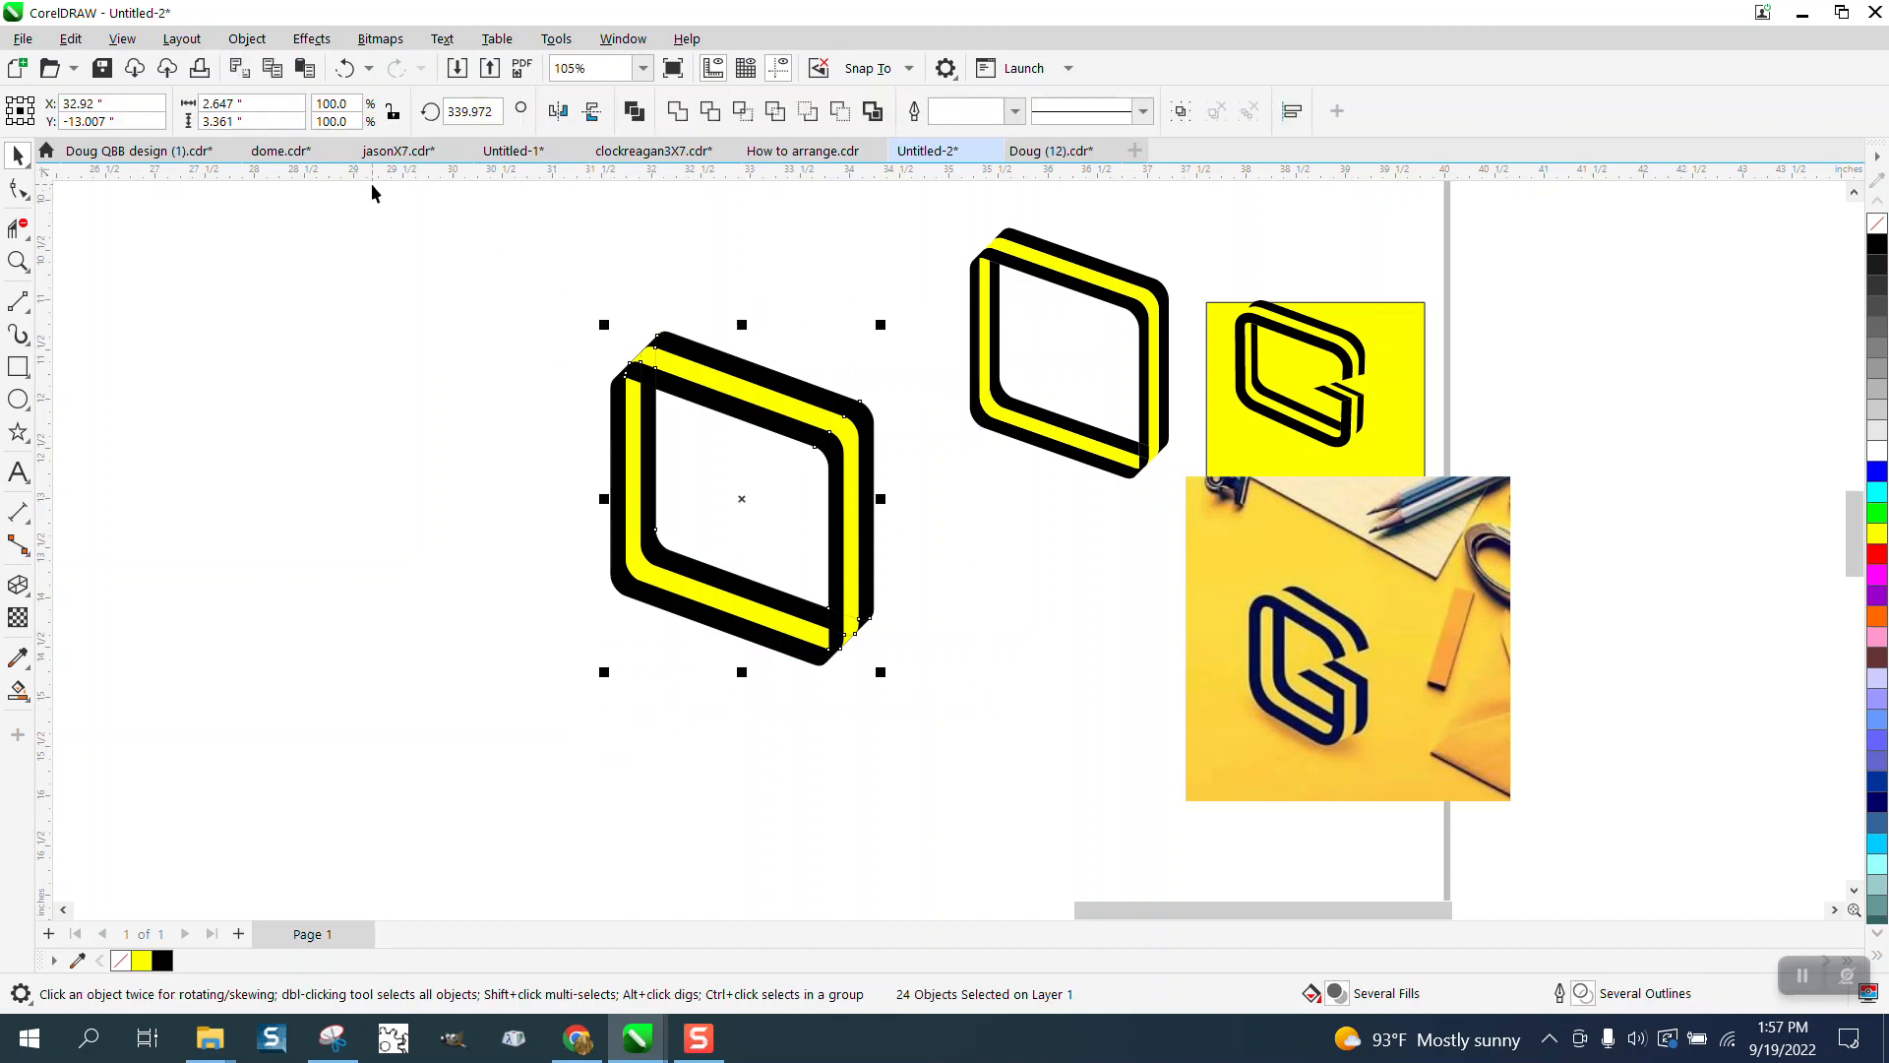
left_click(440, 213)
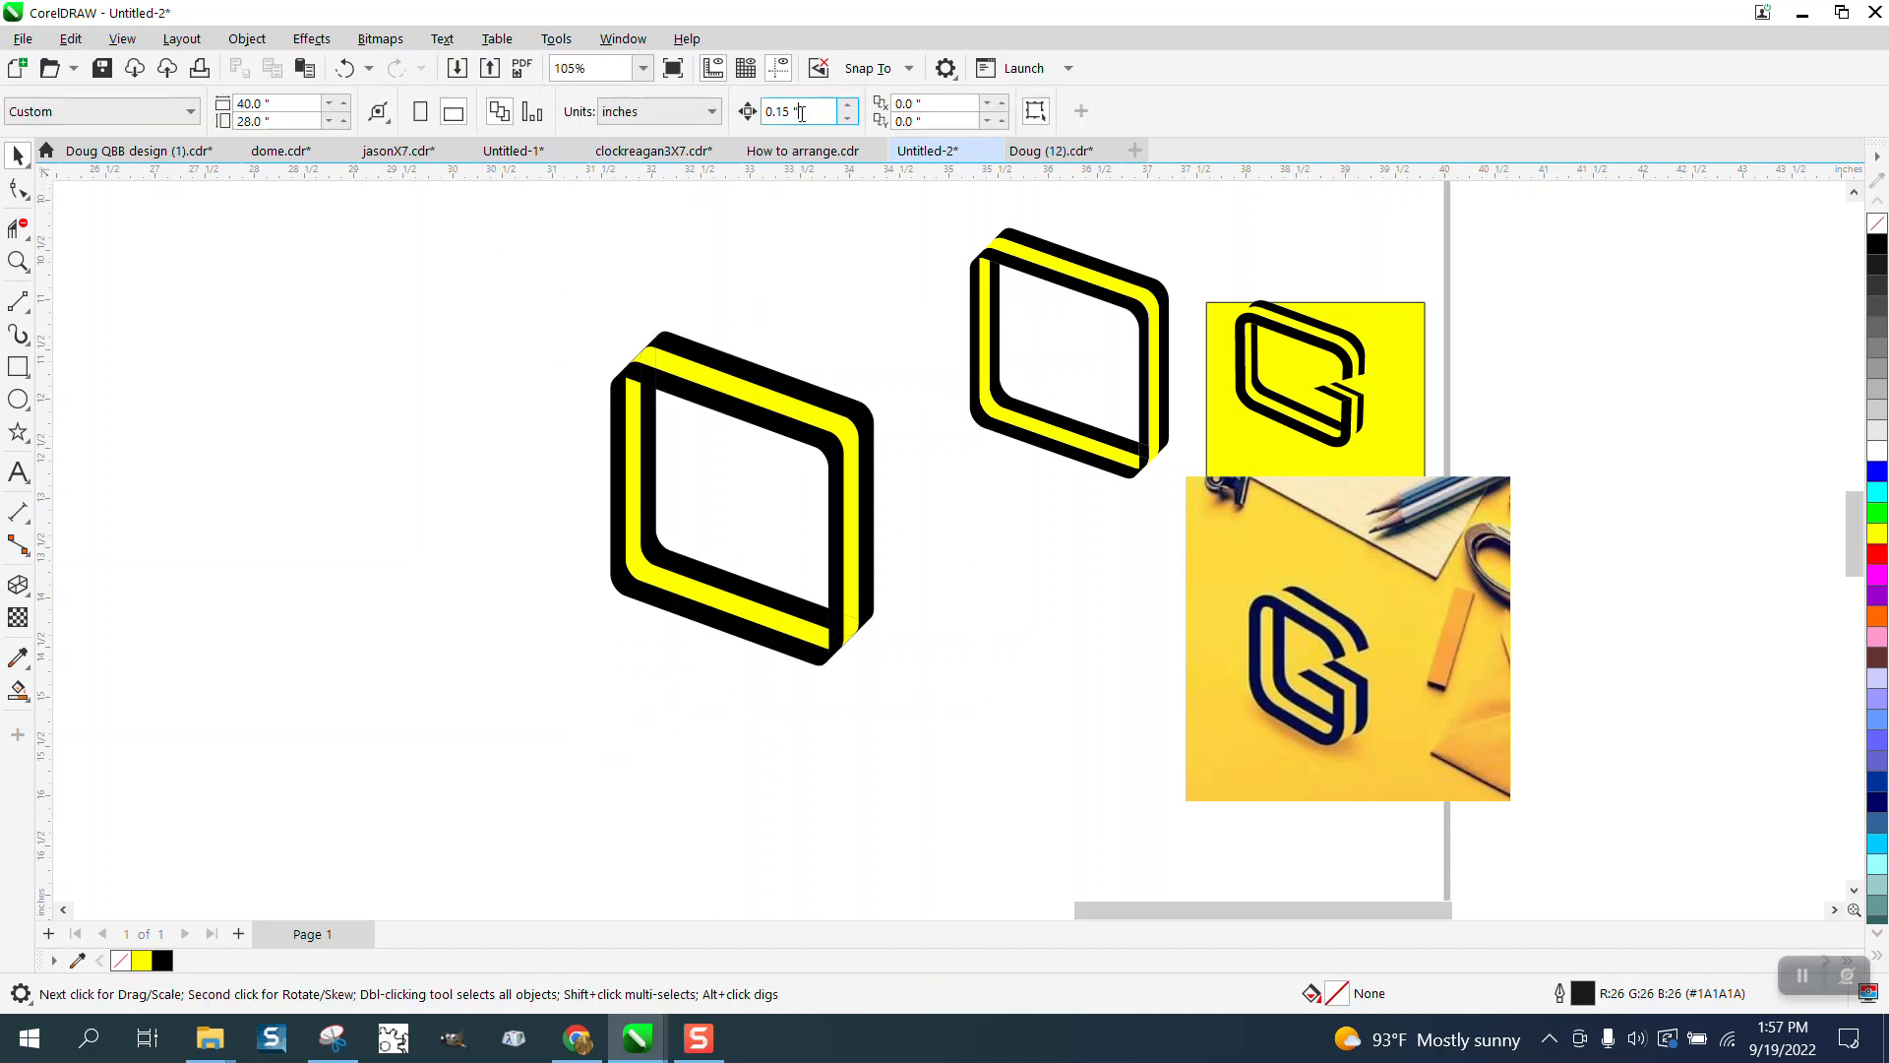
left_click_drag(802, 113, 654, 113)
type("3")
- Nudge the rear frame's black top-and-right band, two small end pieces and inner left-and-bottom band 3 inches left off the outlines
left_click(745, 372)
key("Left")
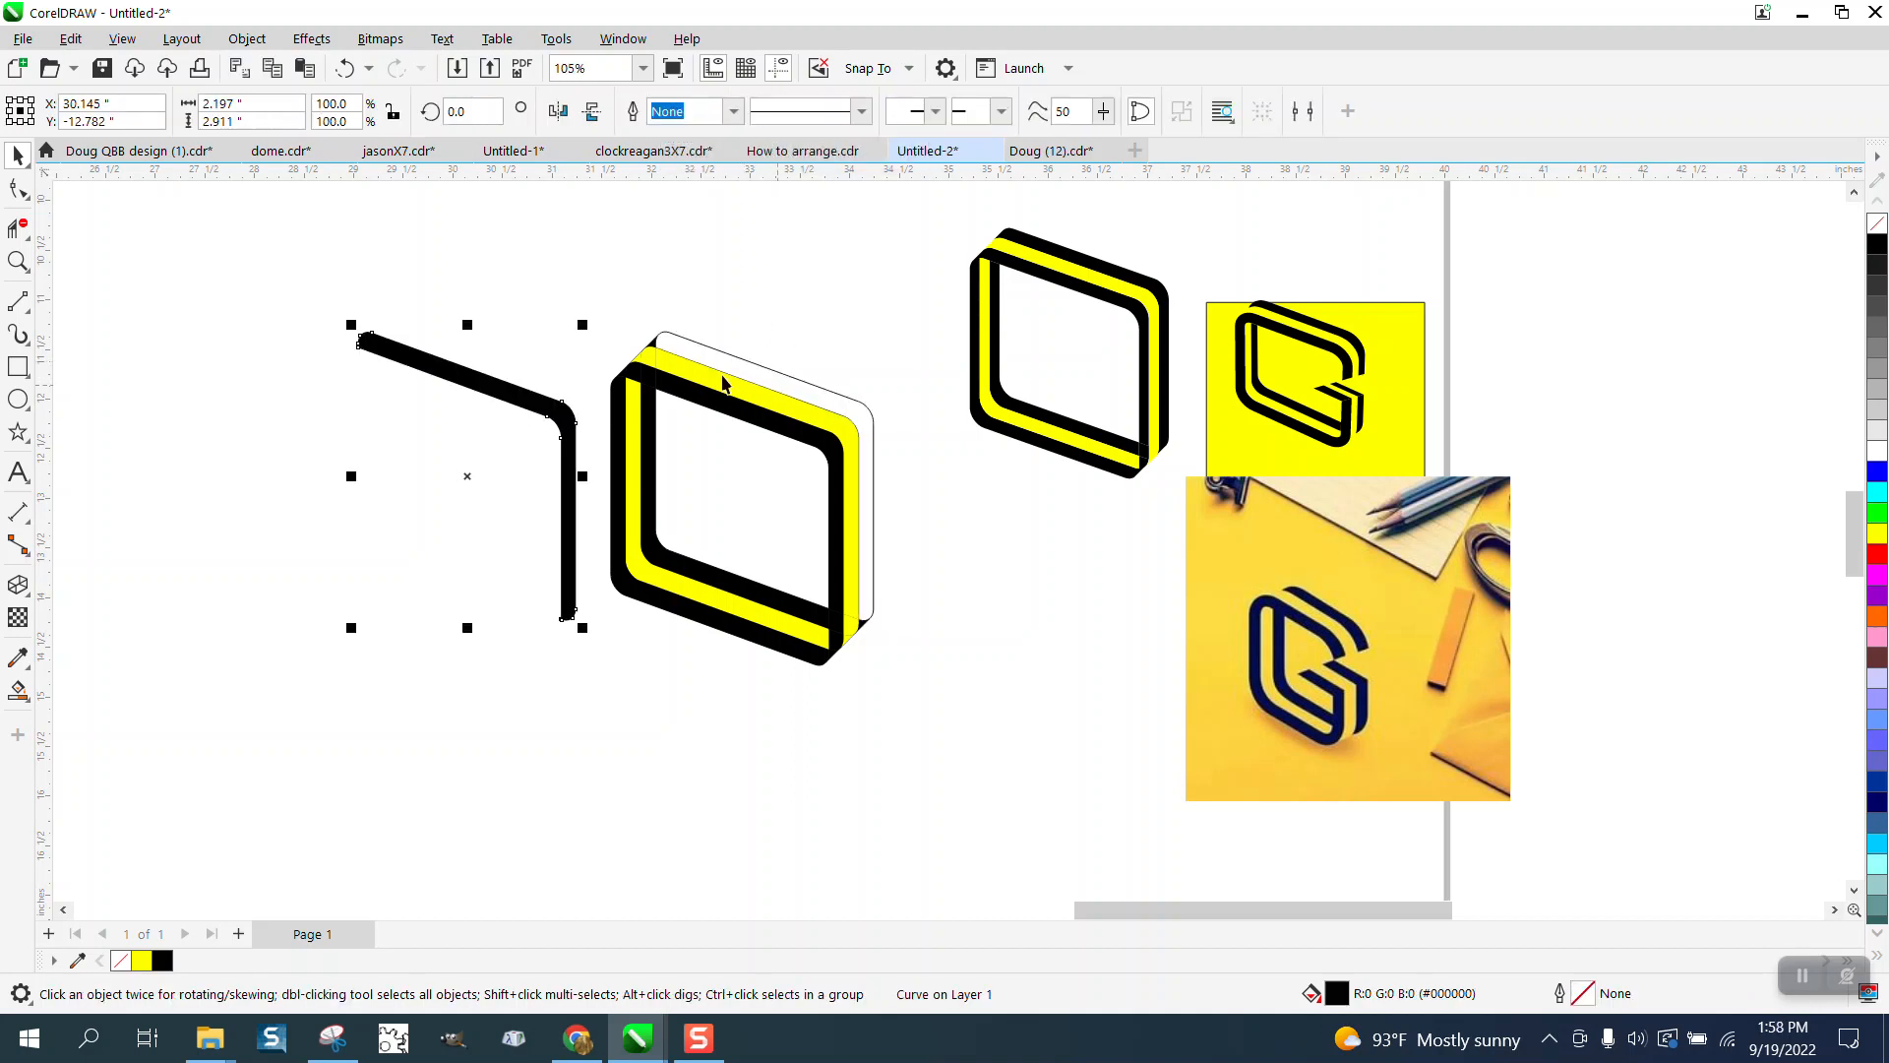
left_click(656, 350)
key("Left")
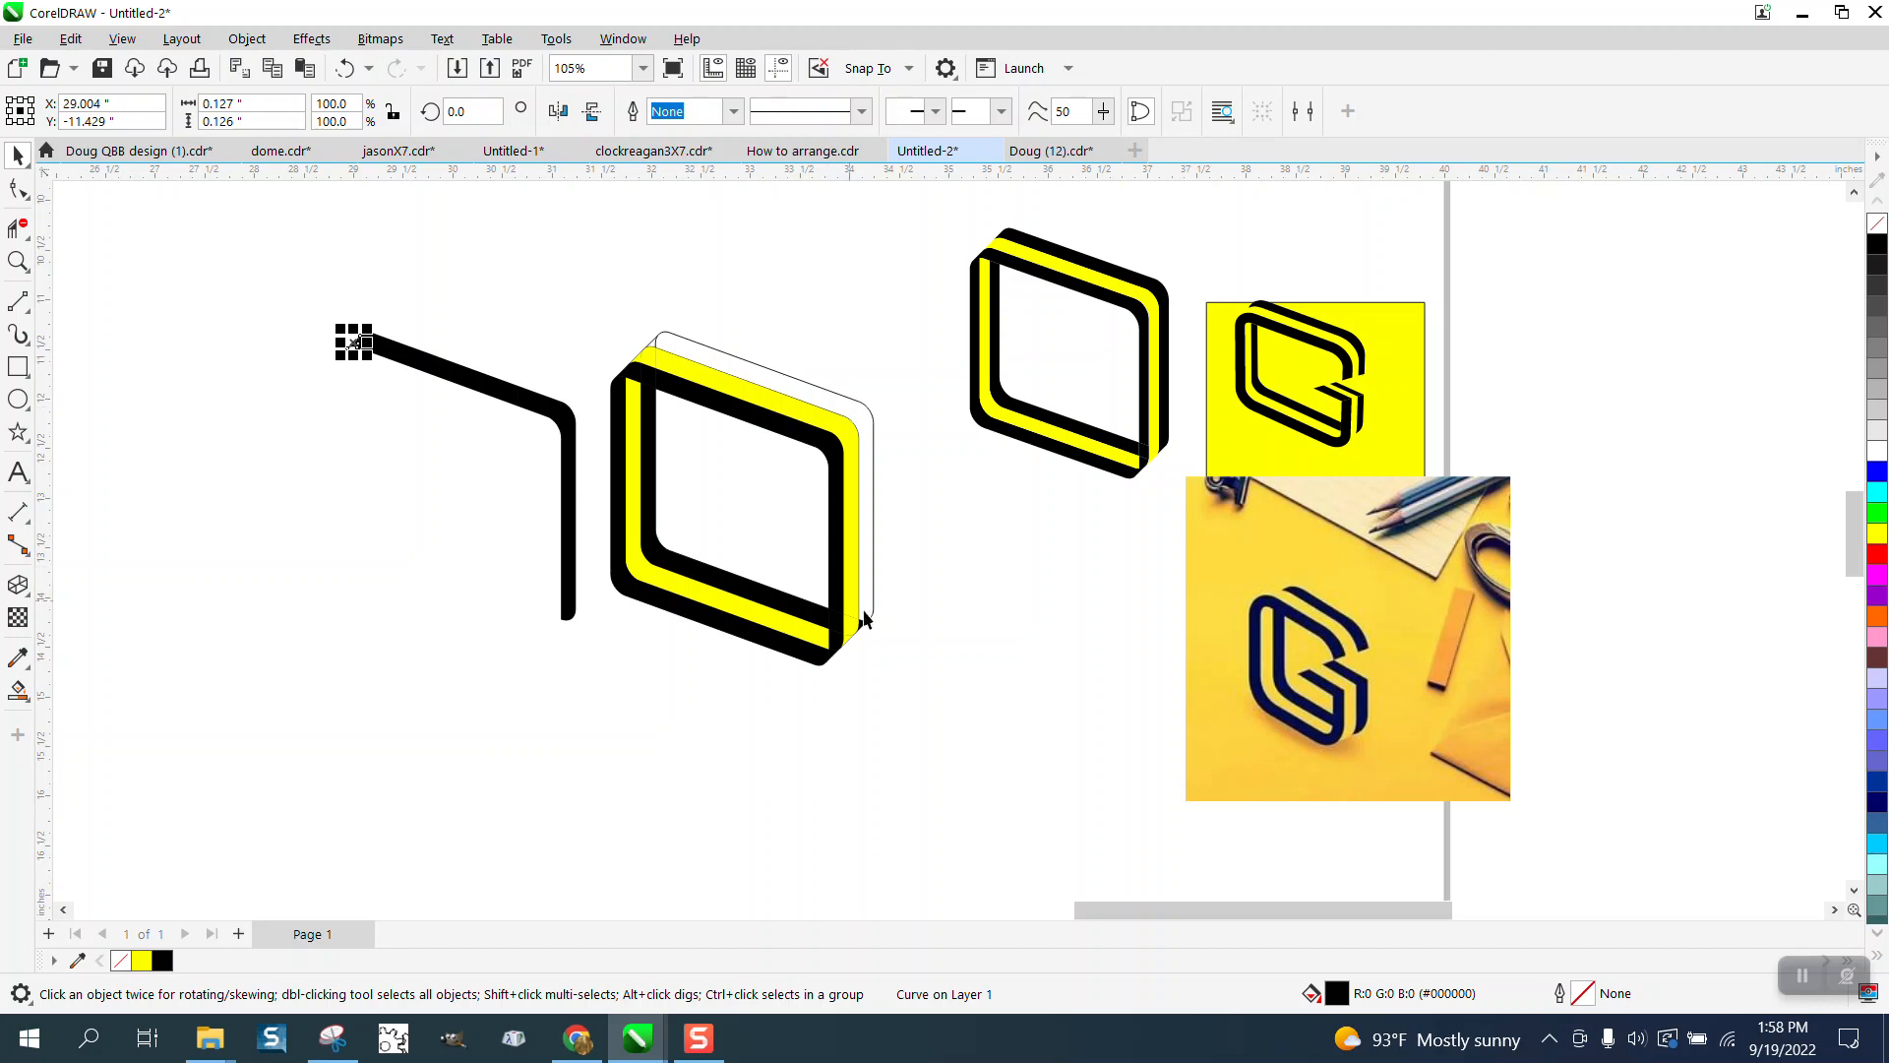
left_click(865, 626)
key("Left")
left_click(686, 568)
key("Left")
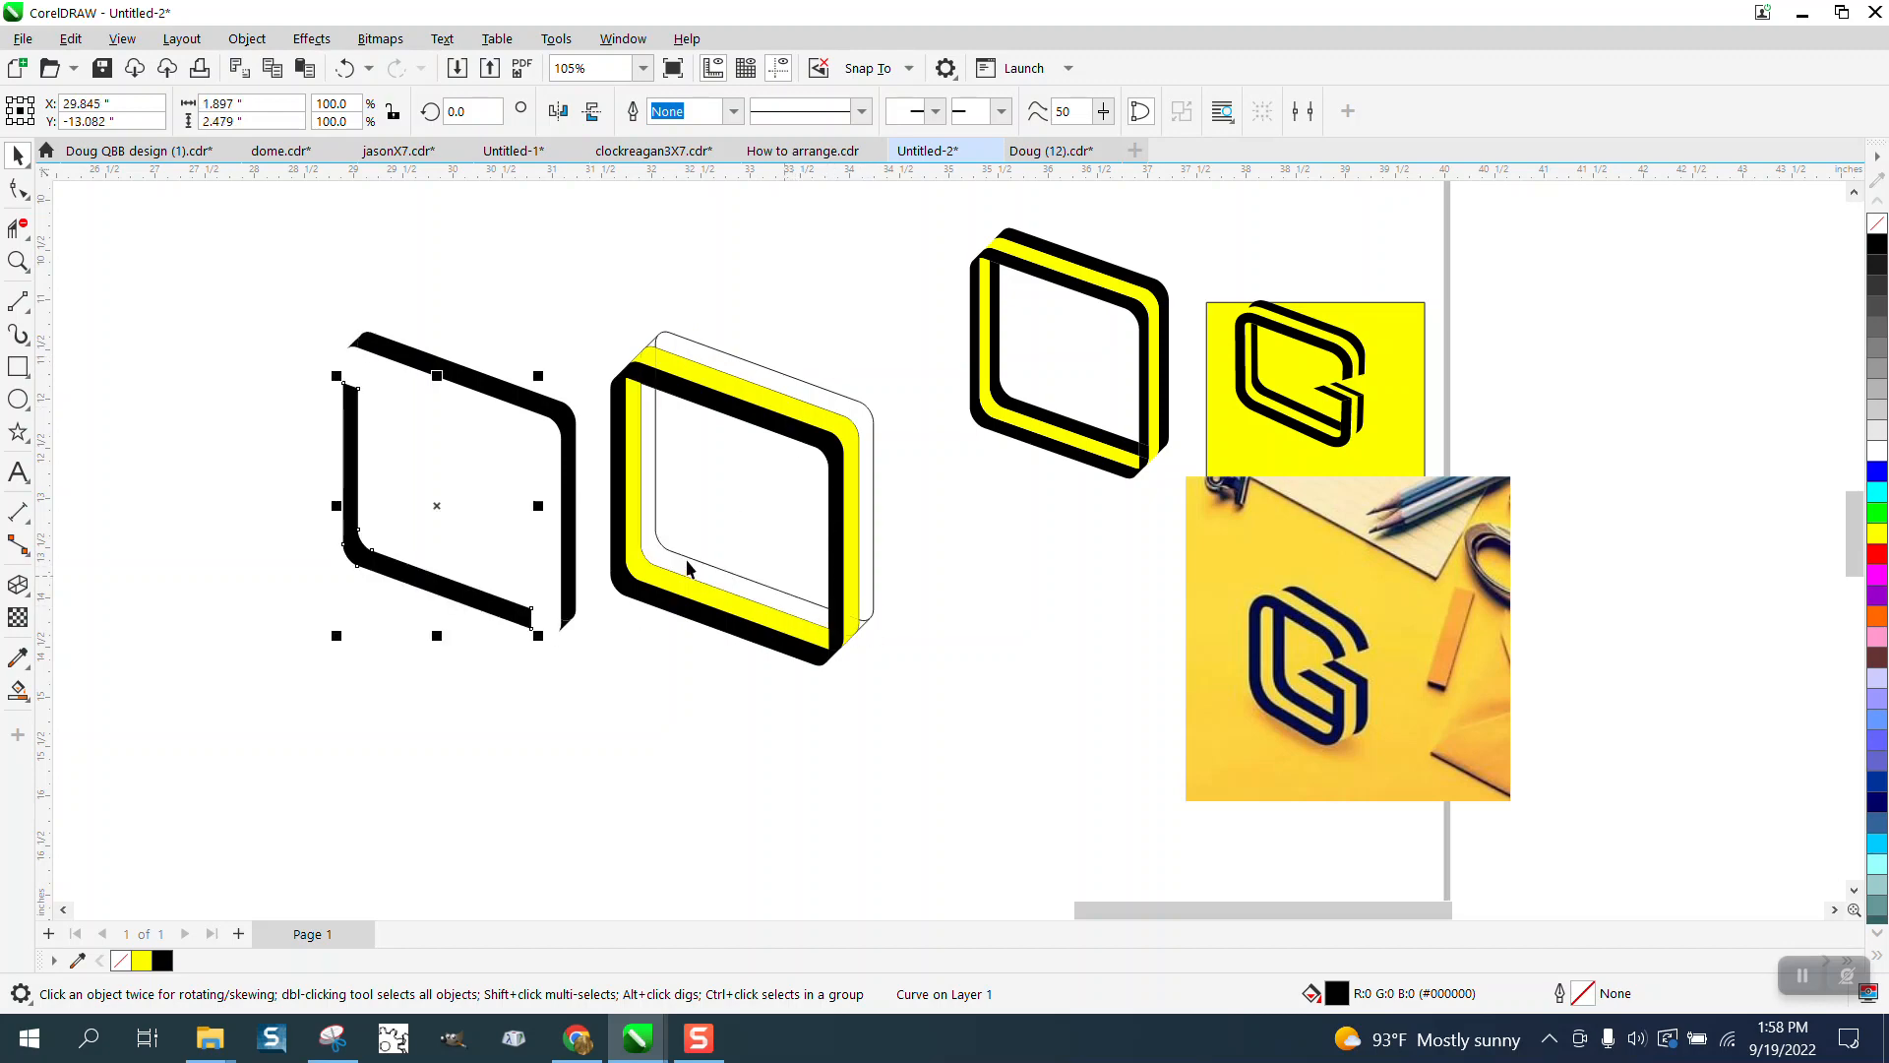
- Combine the four moved rear black pieces into one curve and nudge it 6 inches farther left
left_click_drag(320, 301, 599, 676)
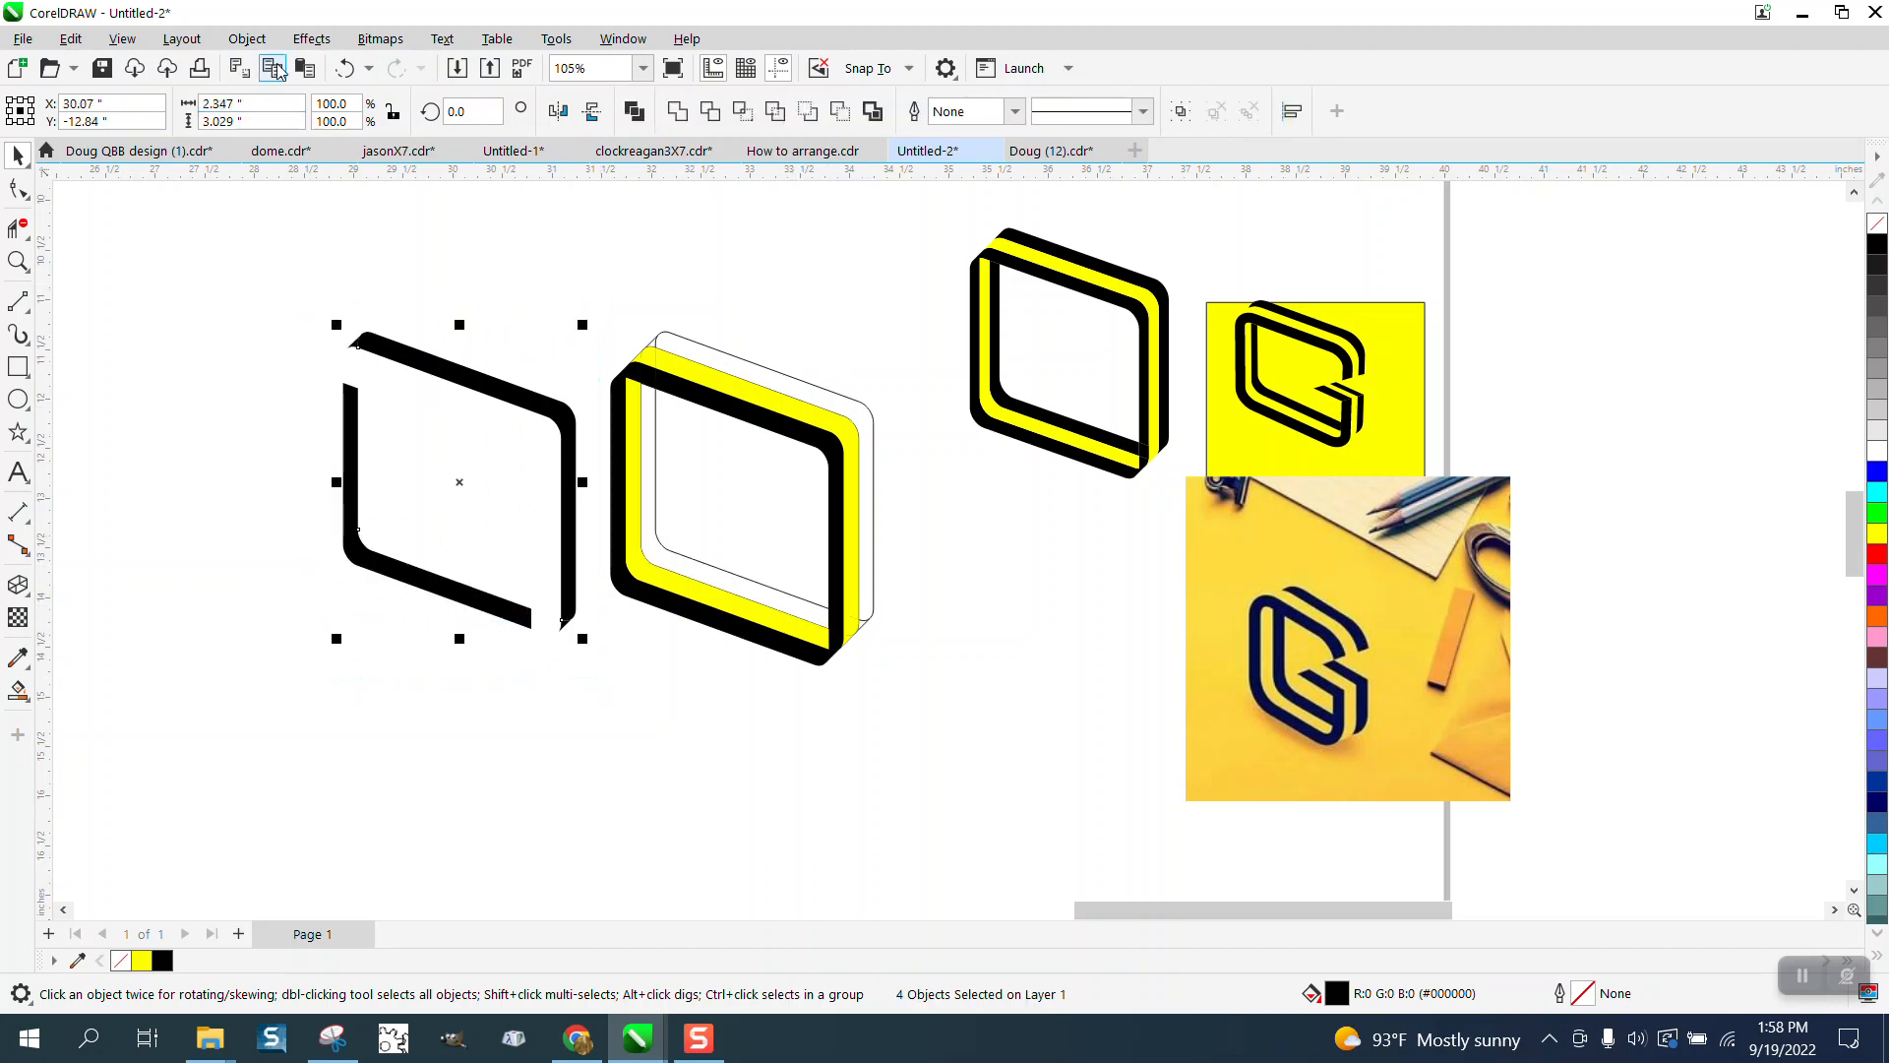
left_click(247, 38)
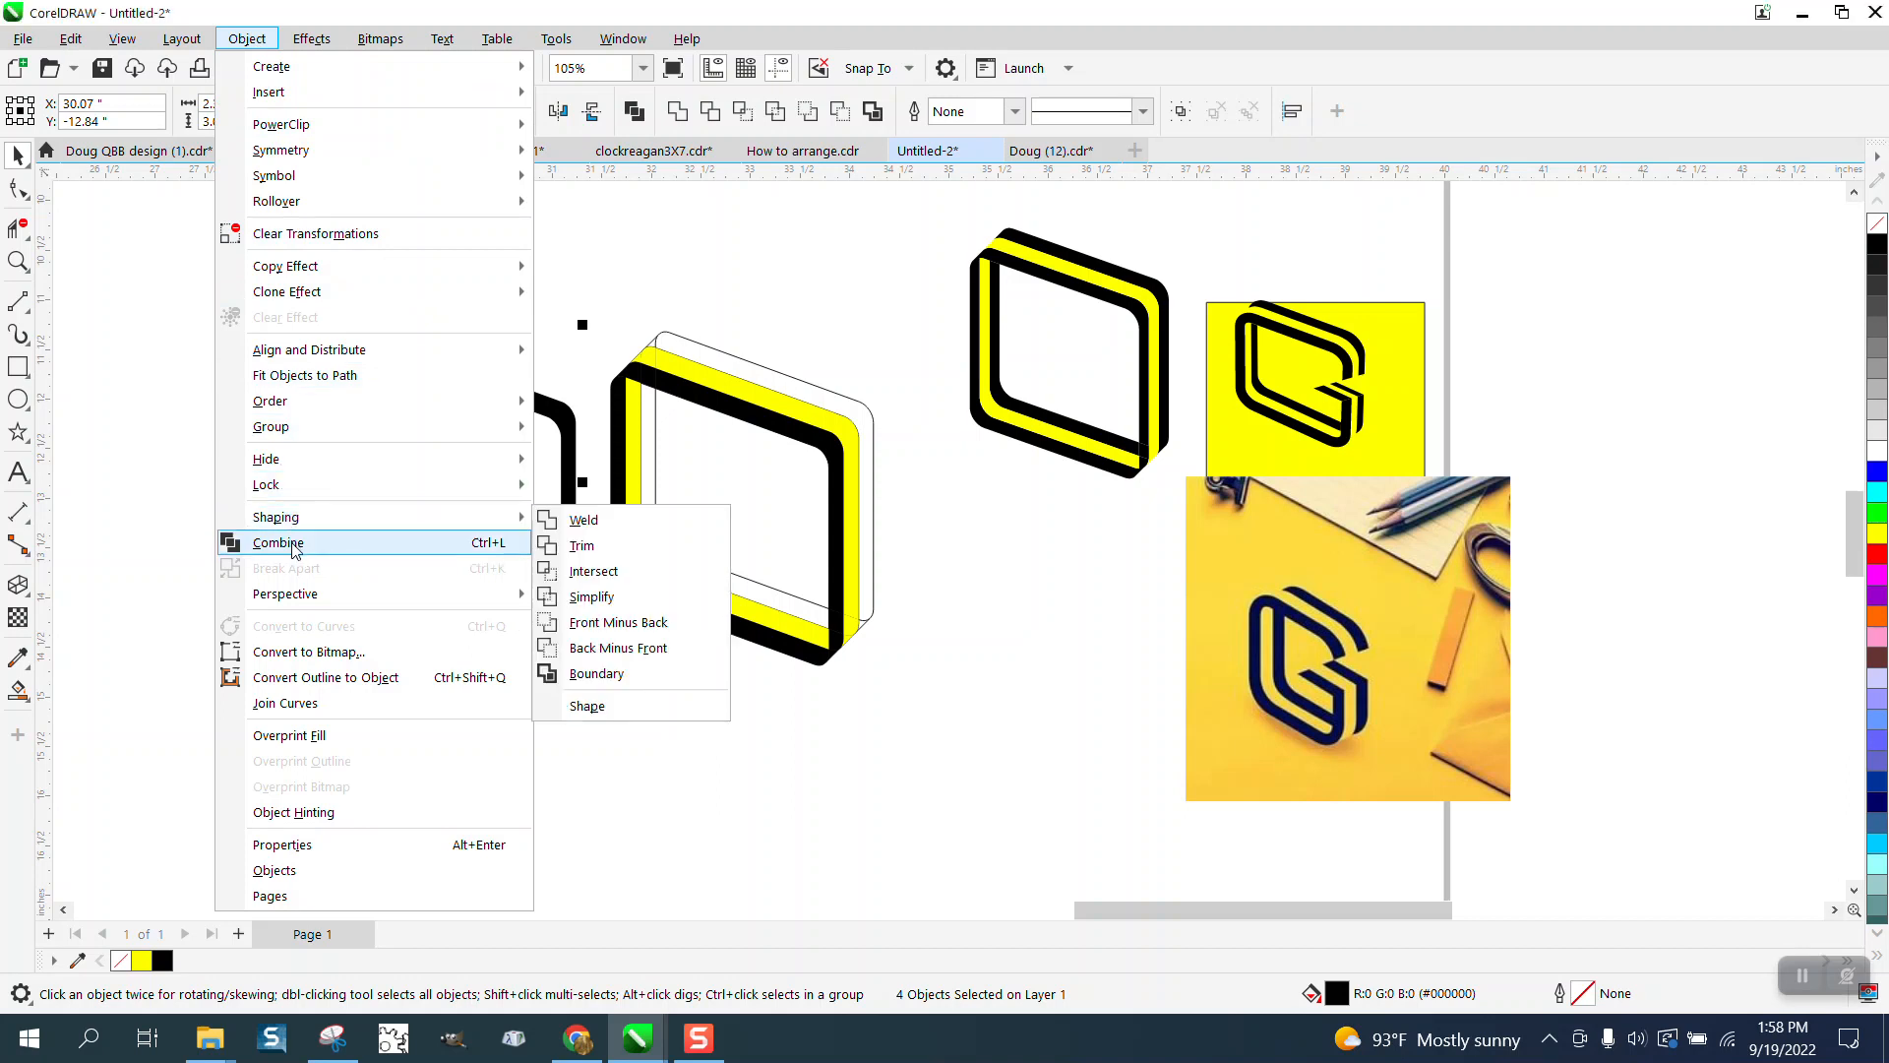
left_click(278, 542)
key("Left")
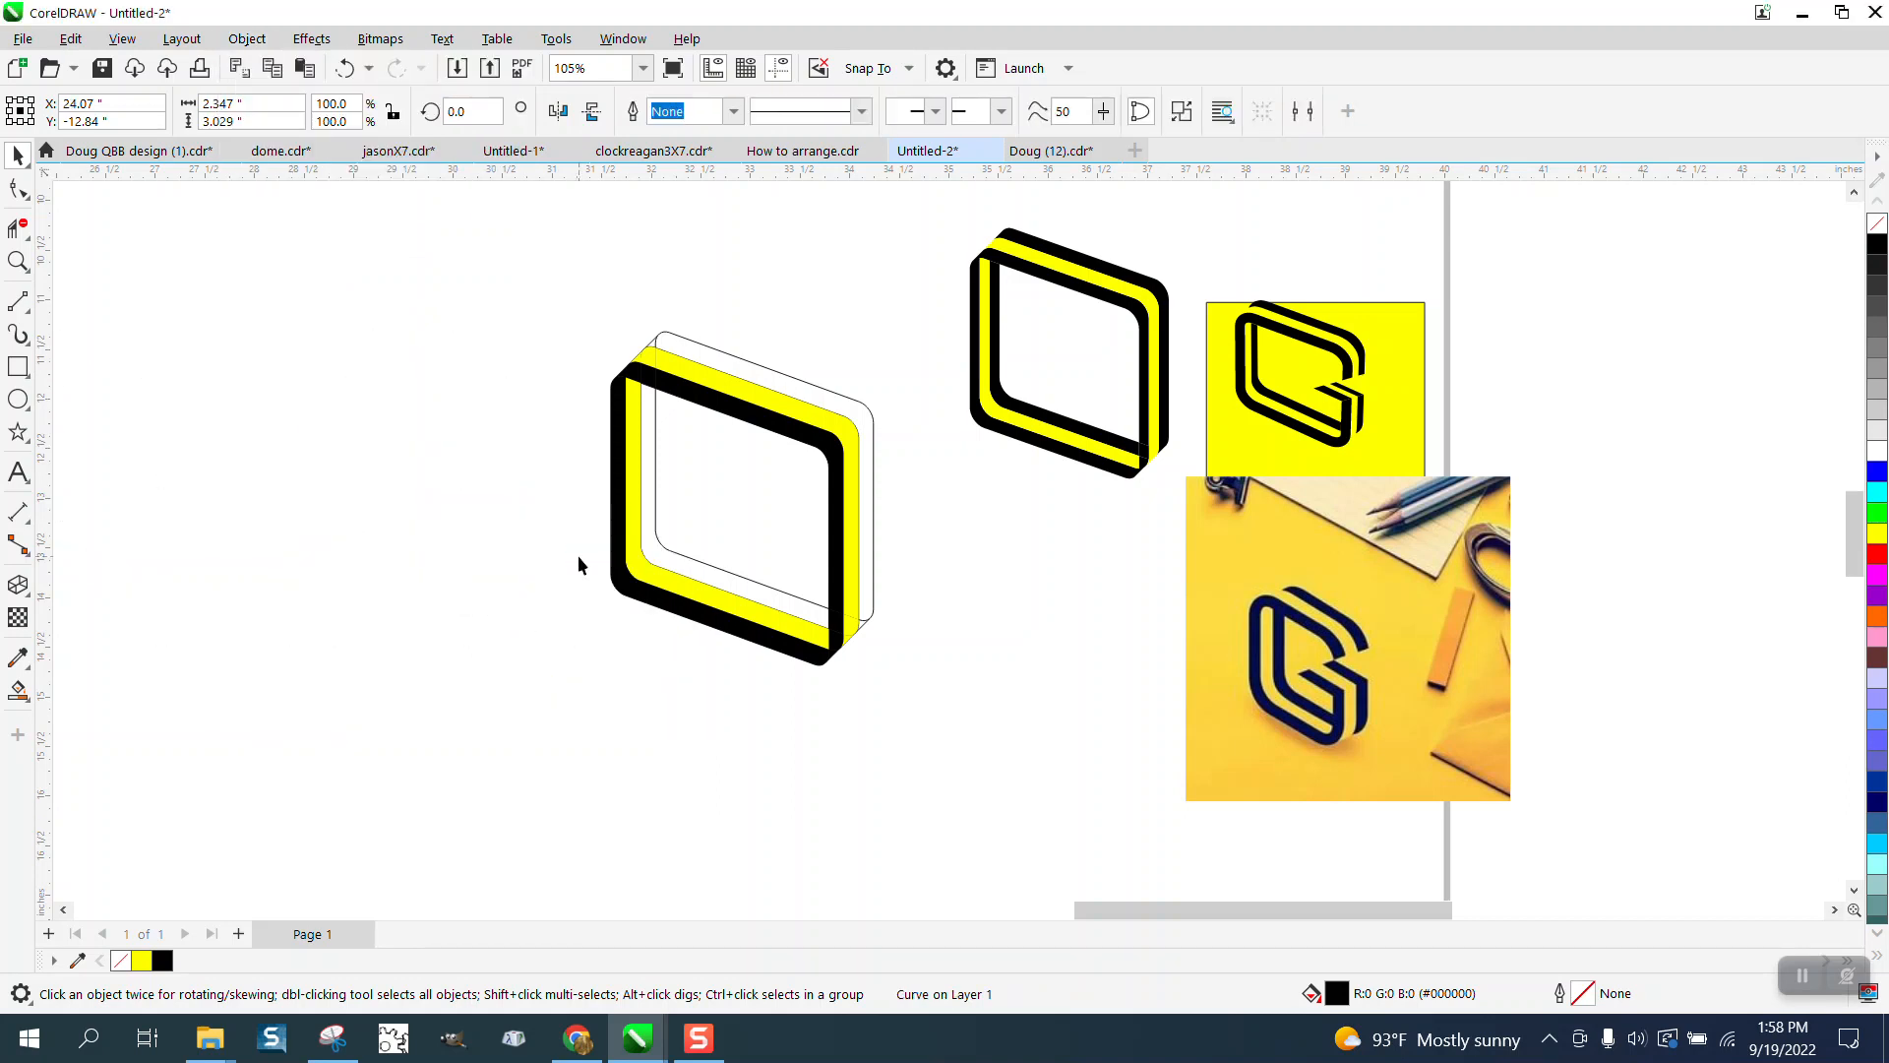
- Nudge the front frame's black top-and-right band and its outer left-and-bottom band 3 inches left off the outlines
left_click(685, 399)
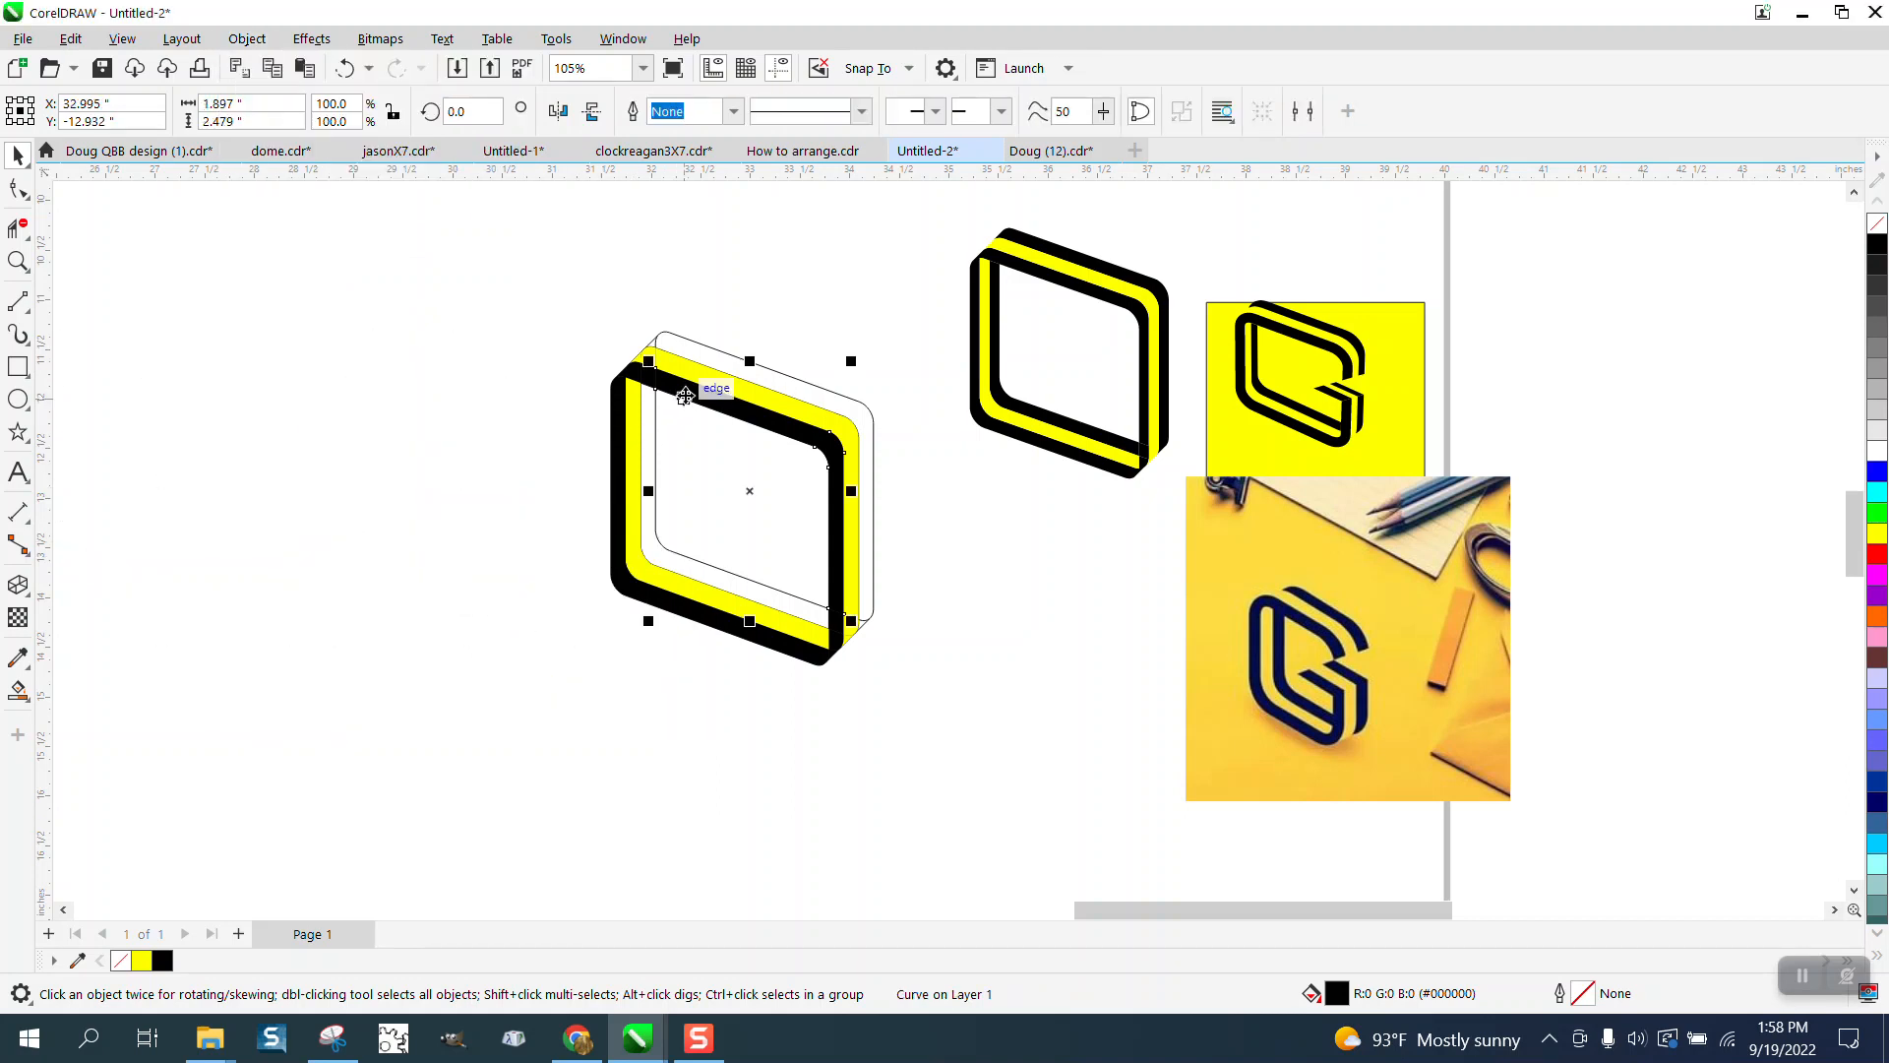
key("Left")
left_click(626, 423)
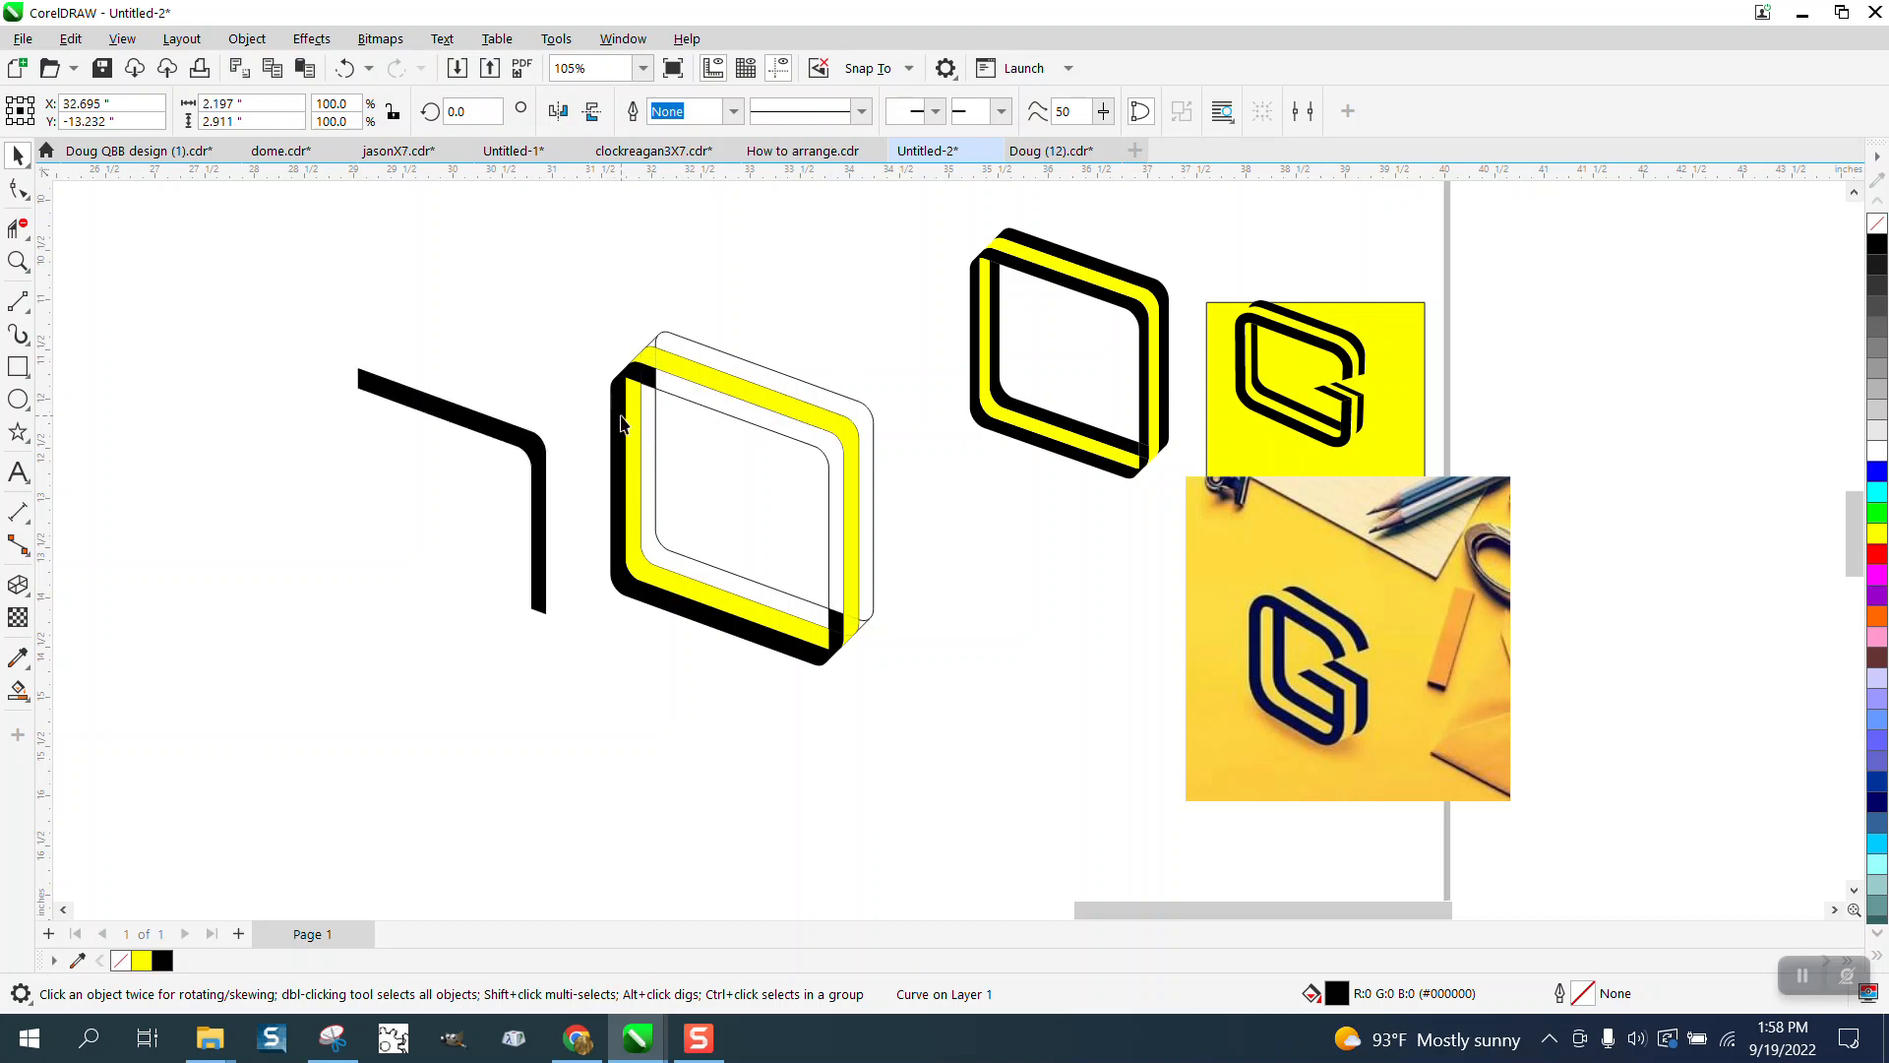
key("Left")
- Nudge the six small black pieces at the front frame's upper-left and lower-right corners 3 inches left to complete the moved frame
left_click(640, 384)
key("Left")
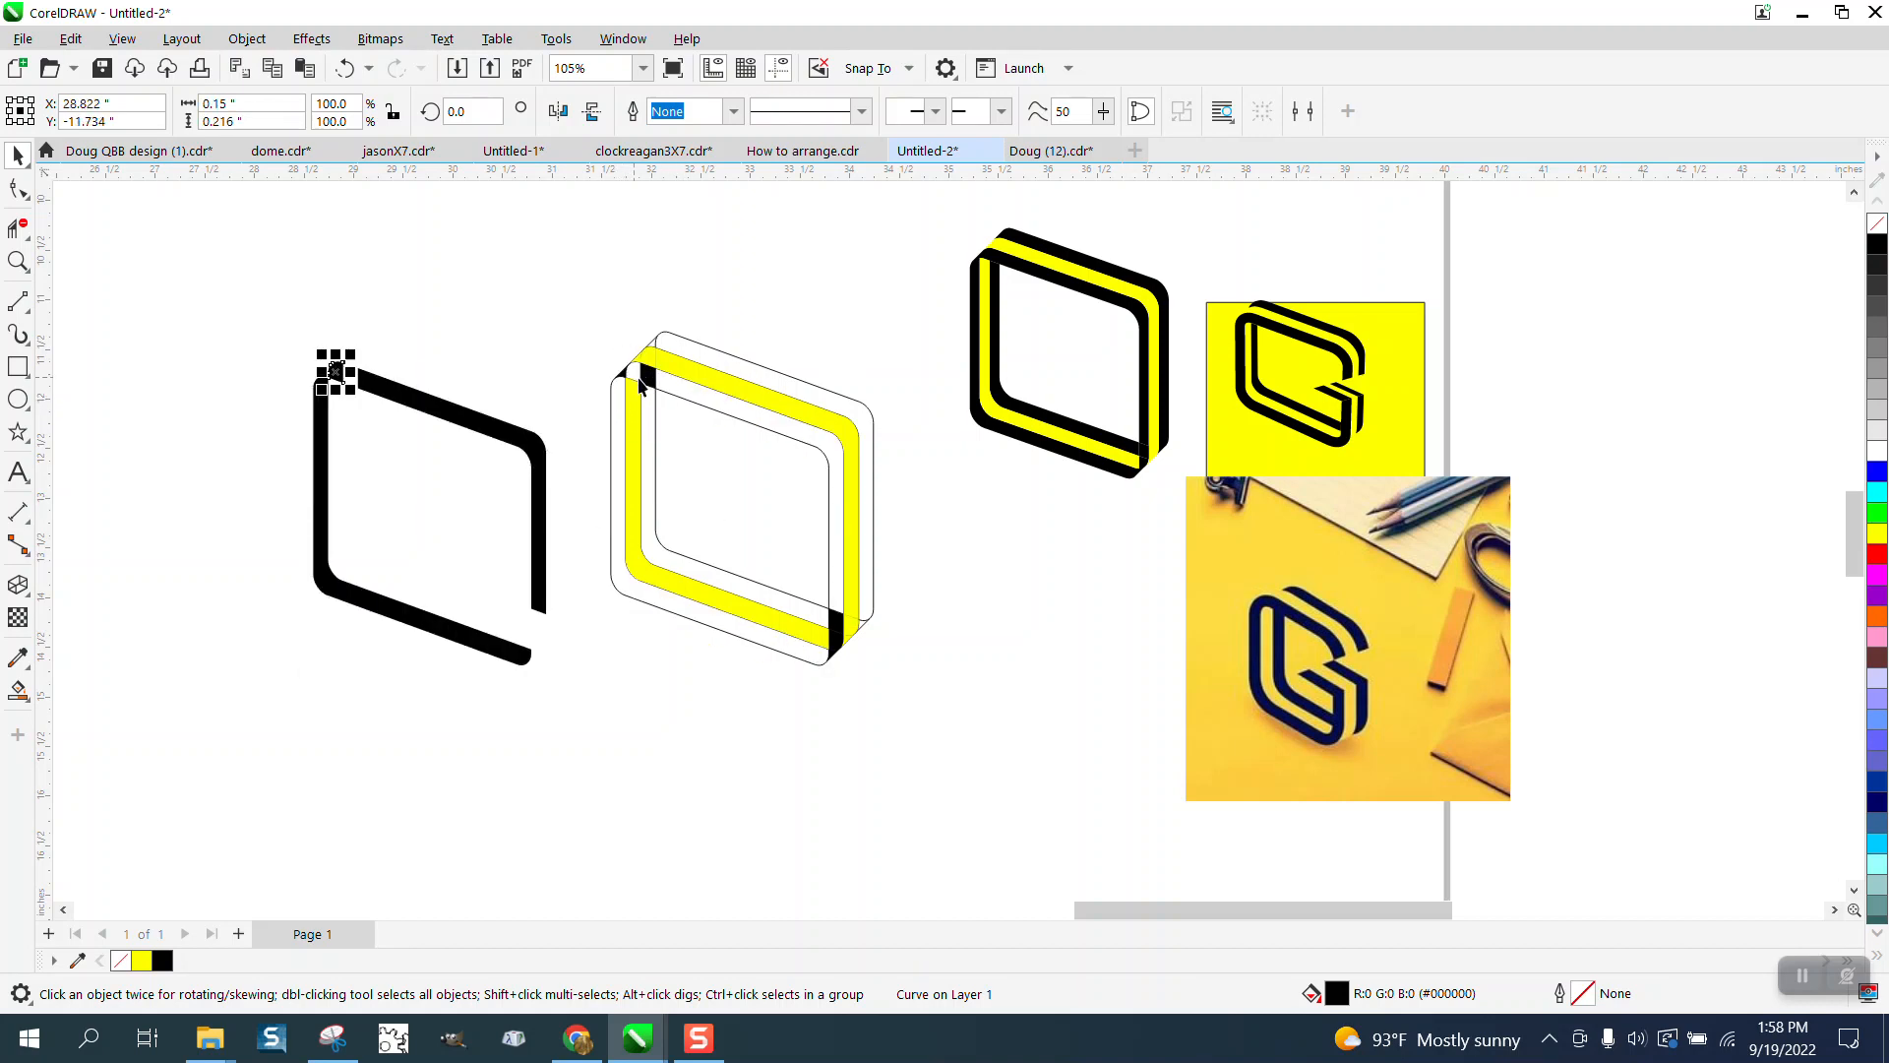
left_click(837, 624)
key("Left")
left_click(836, 640)
key("Left")
left_click(831, 653)
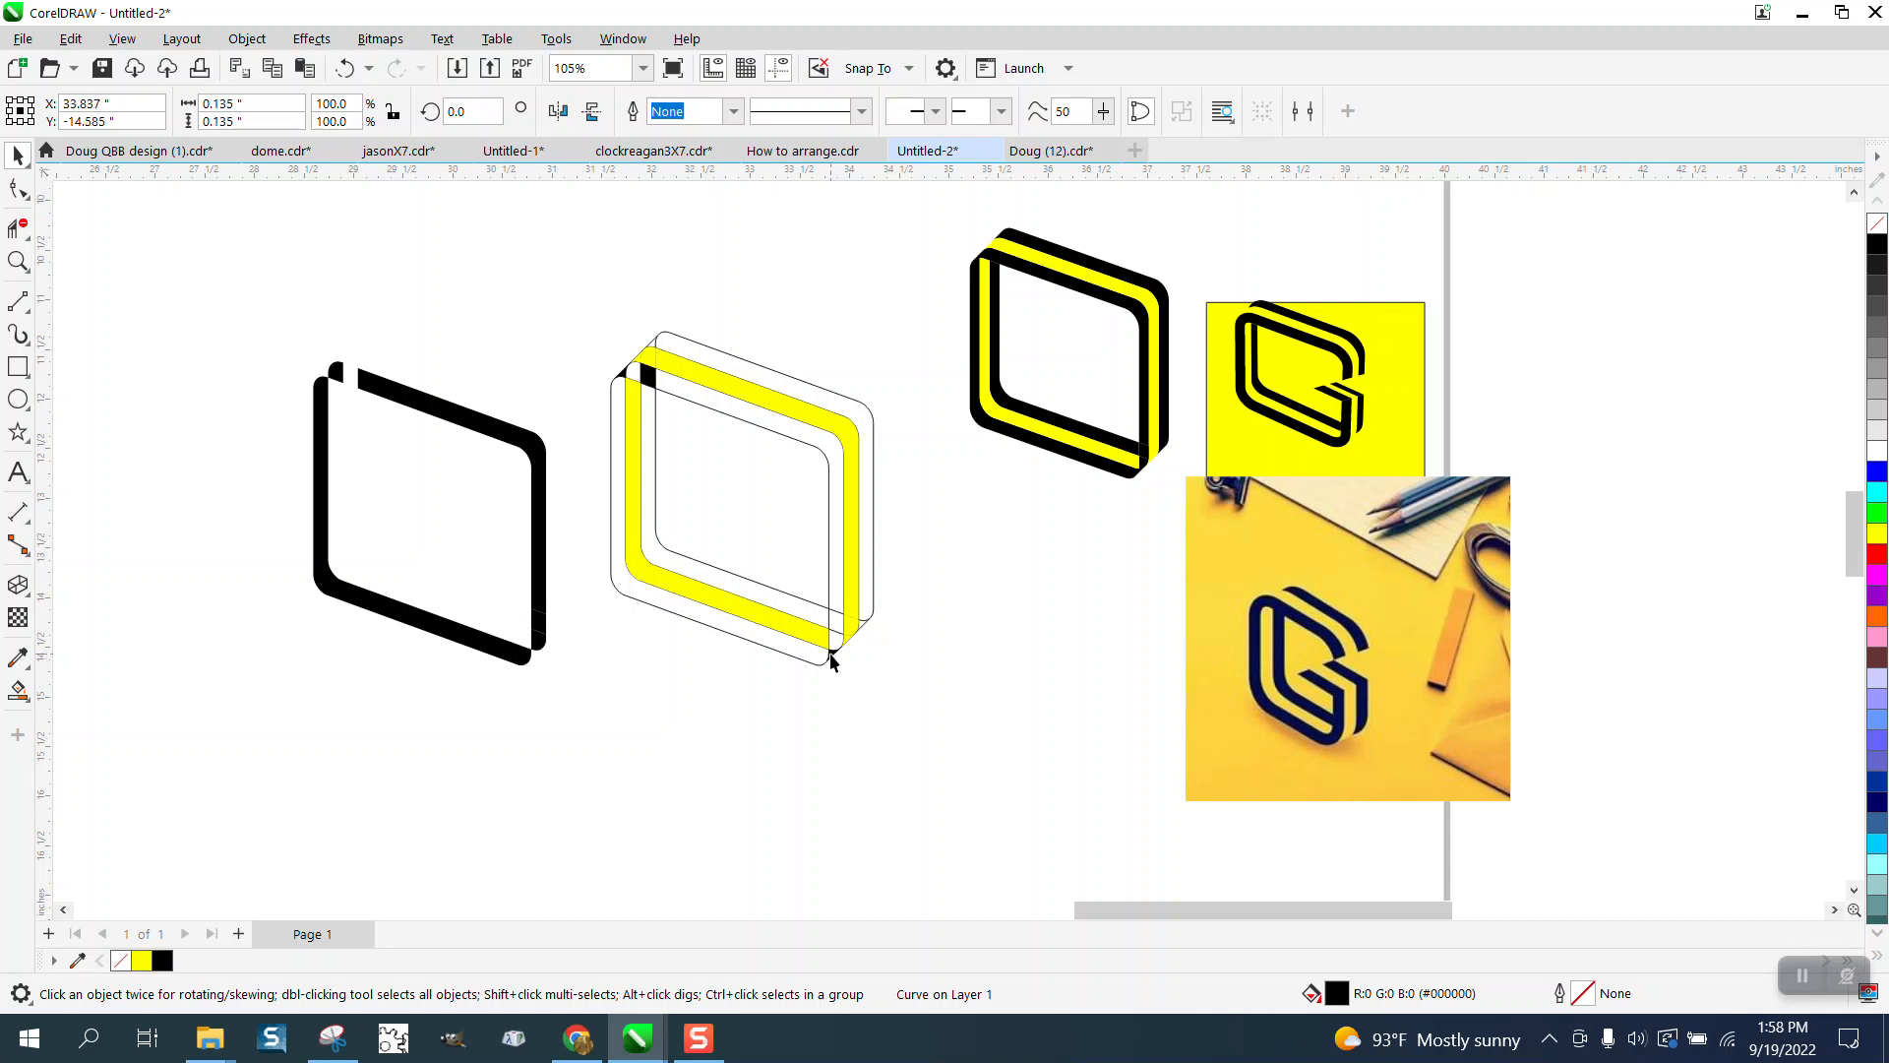
key("Left")
left_click(624, 380)
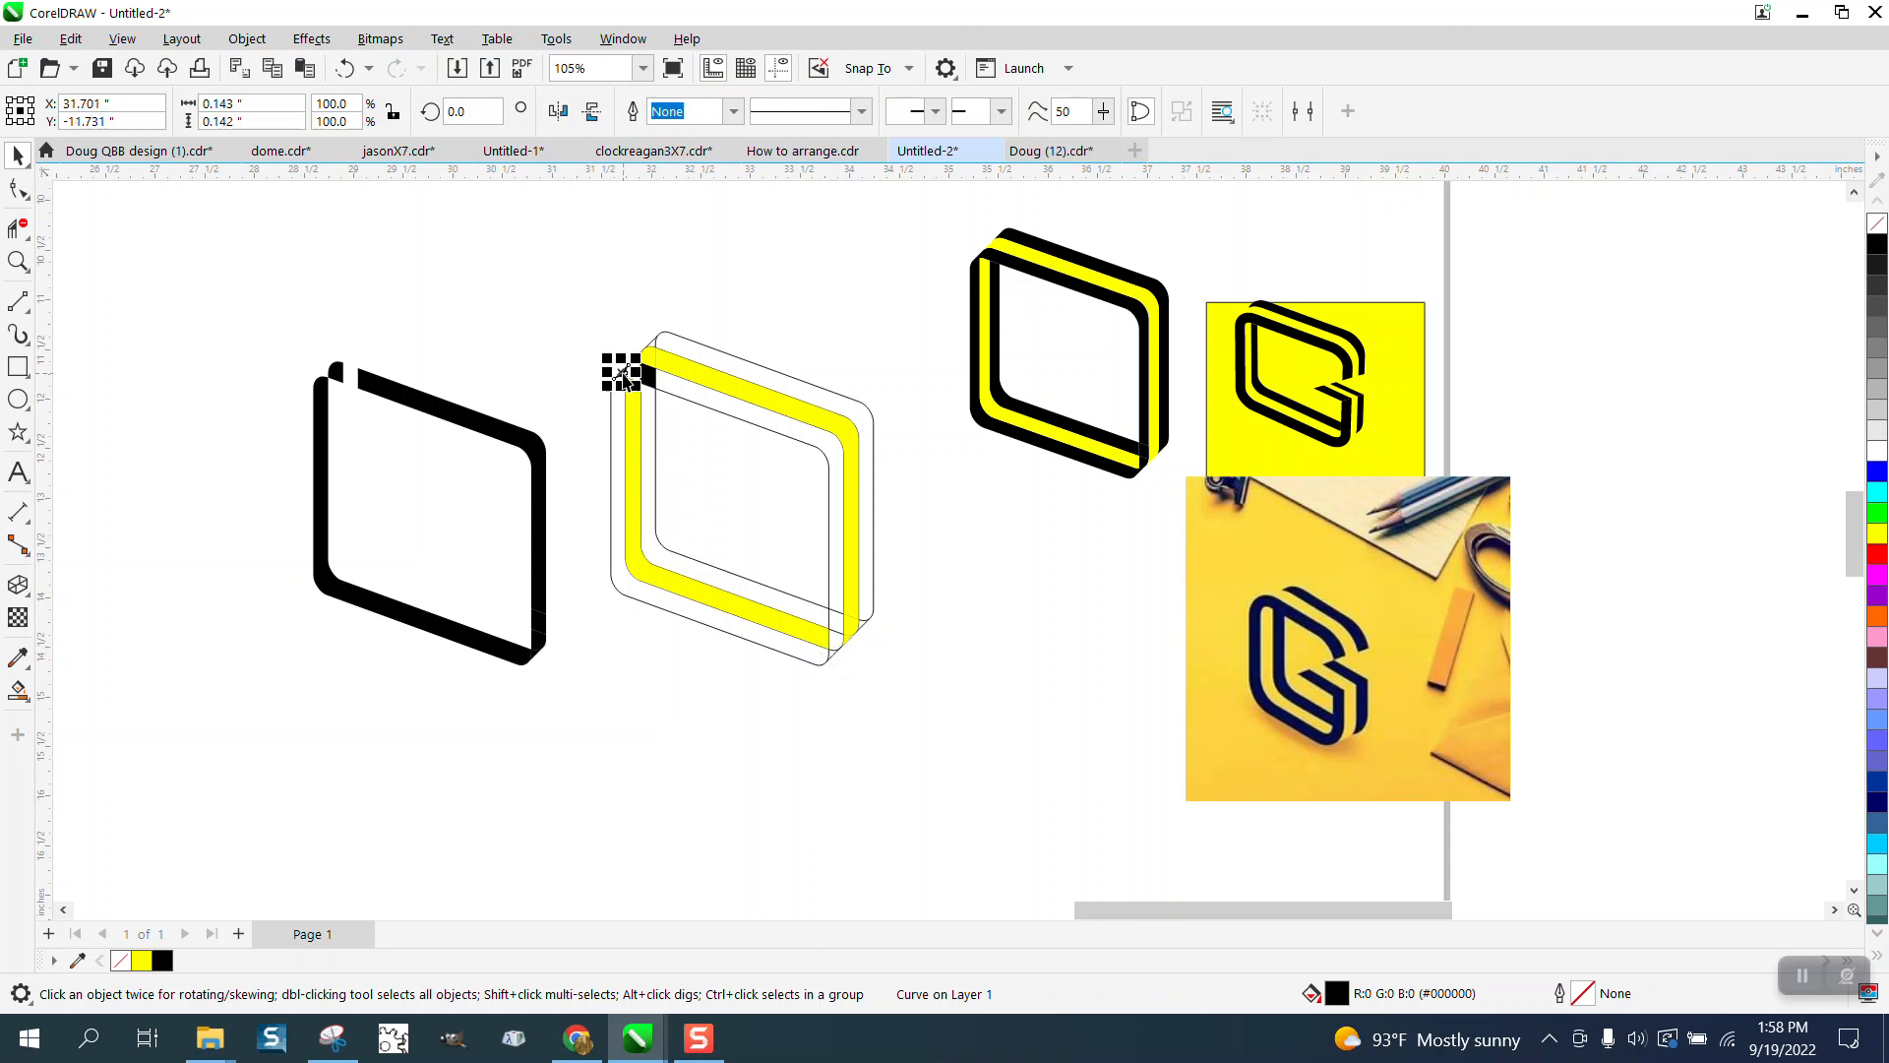
key("Left")
left_click(653, 376)
key("Left")
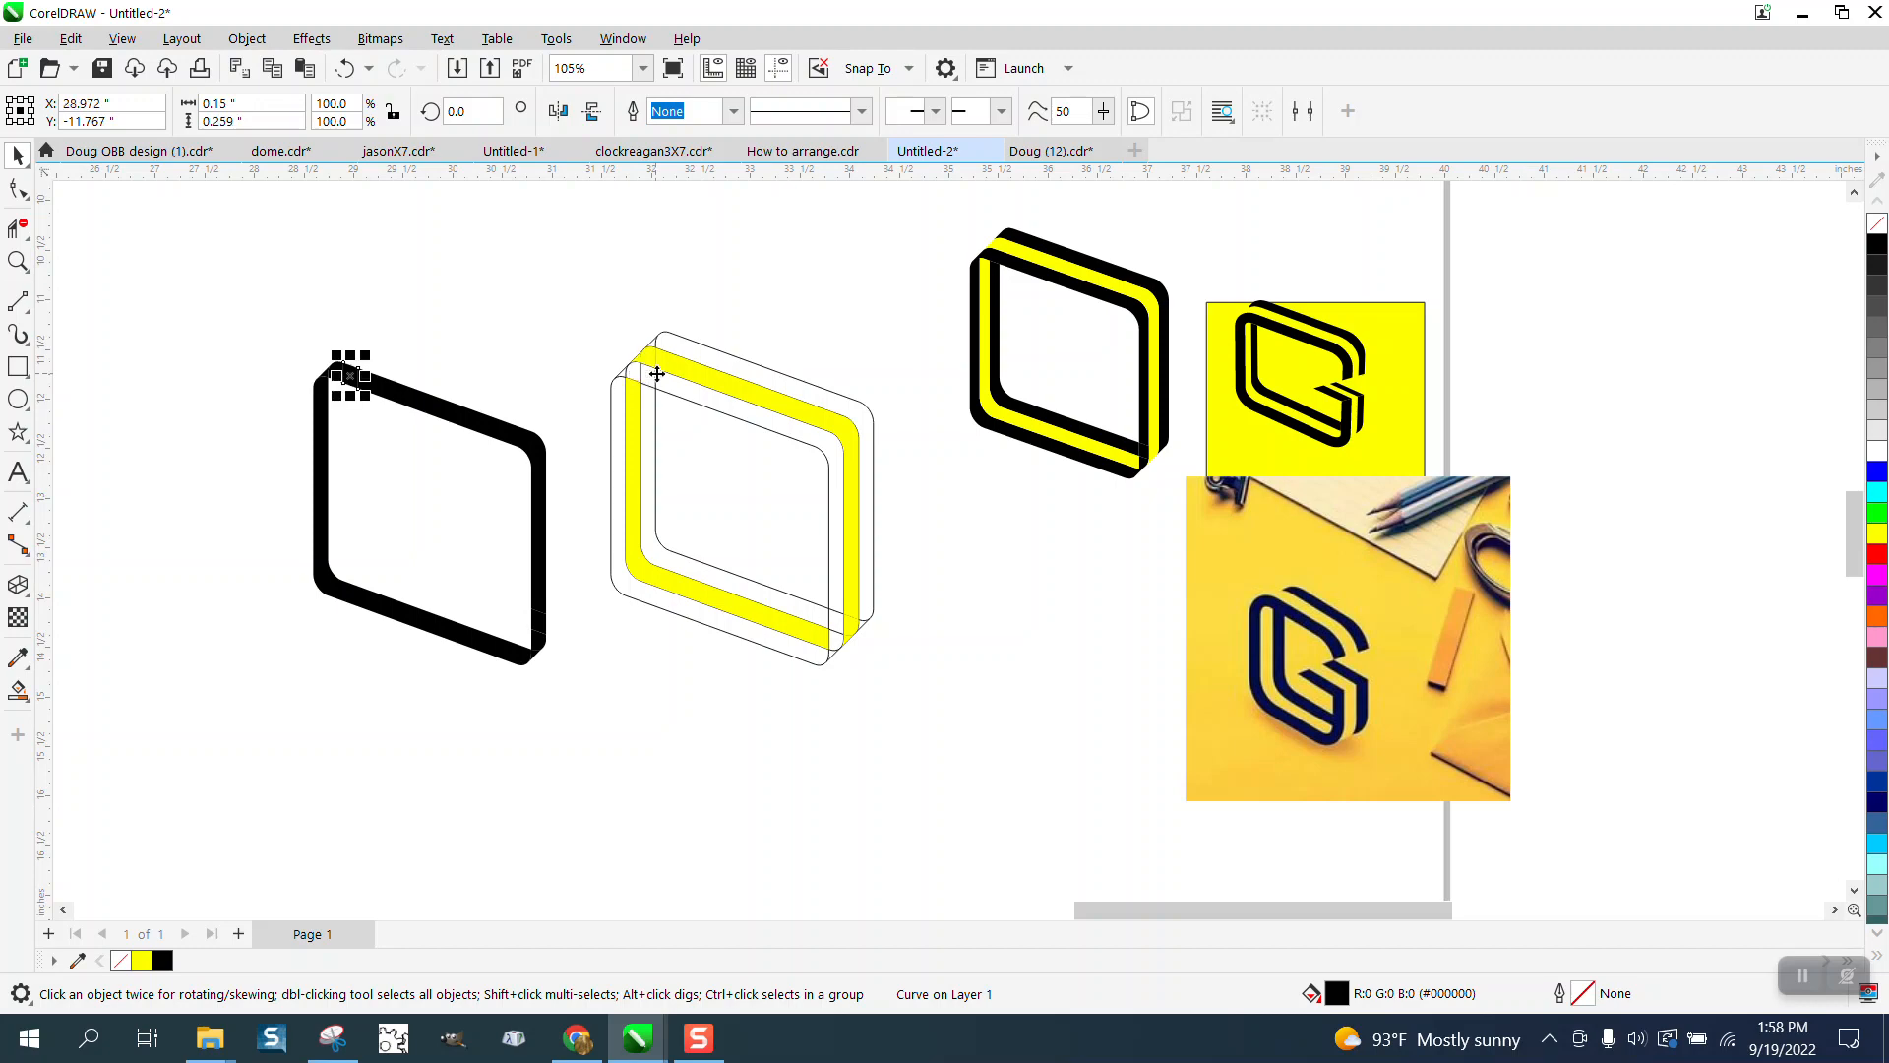
- Combine the eight front frame pieces into one curve and nudge it 6 inches left onto the rear black pieces
left_click_drag(286, 321, 587, 675)
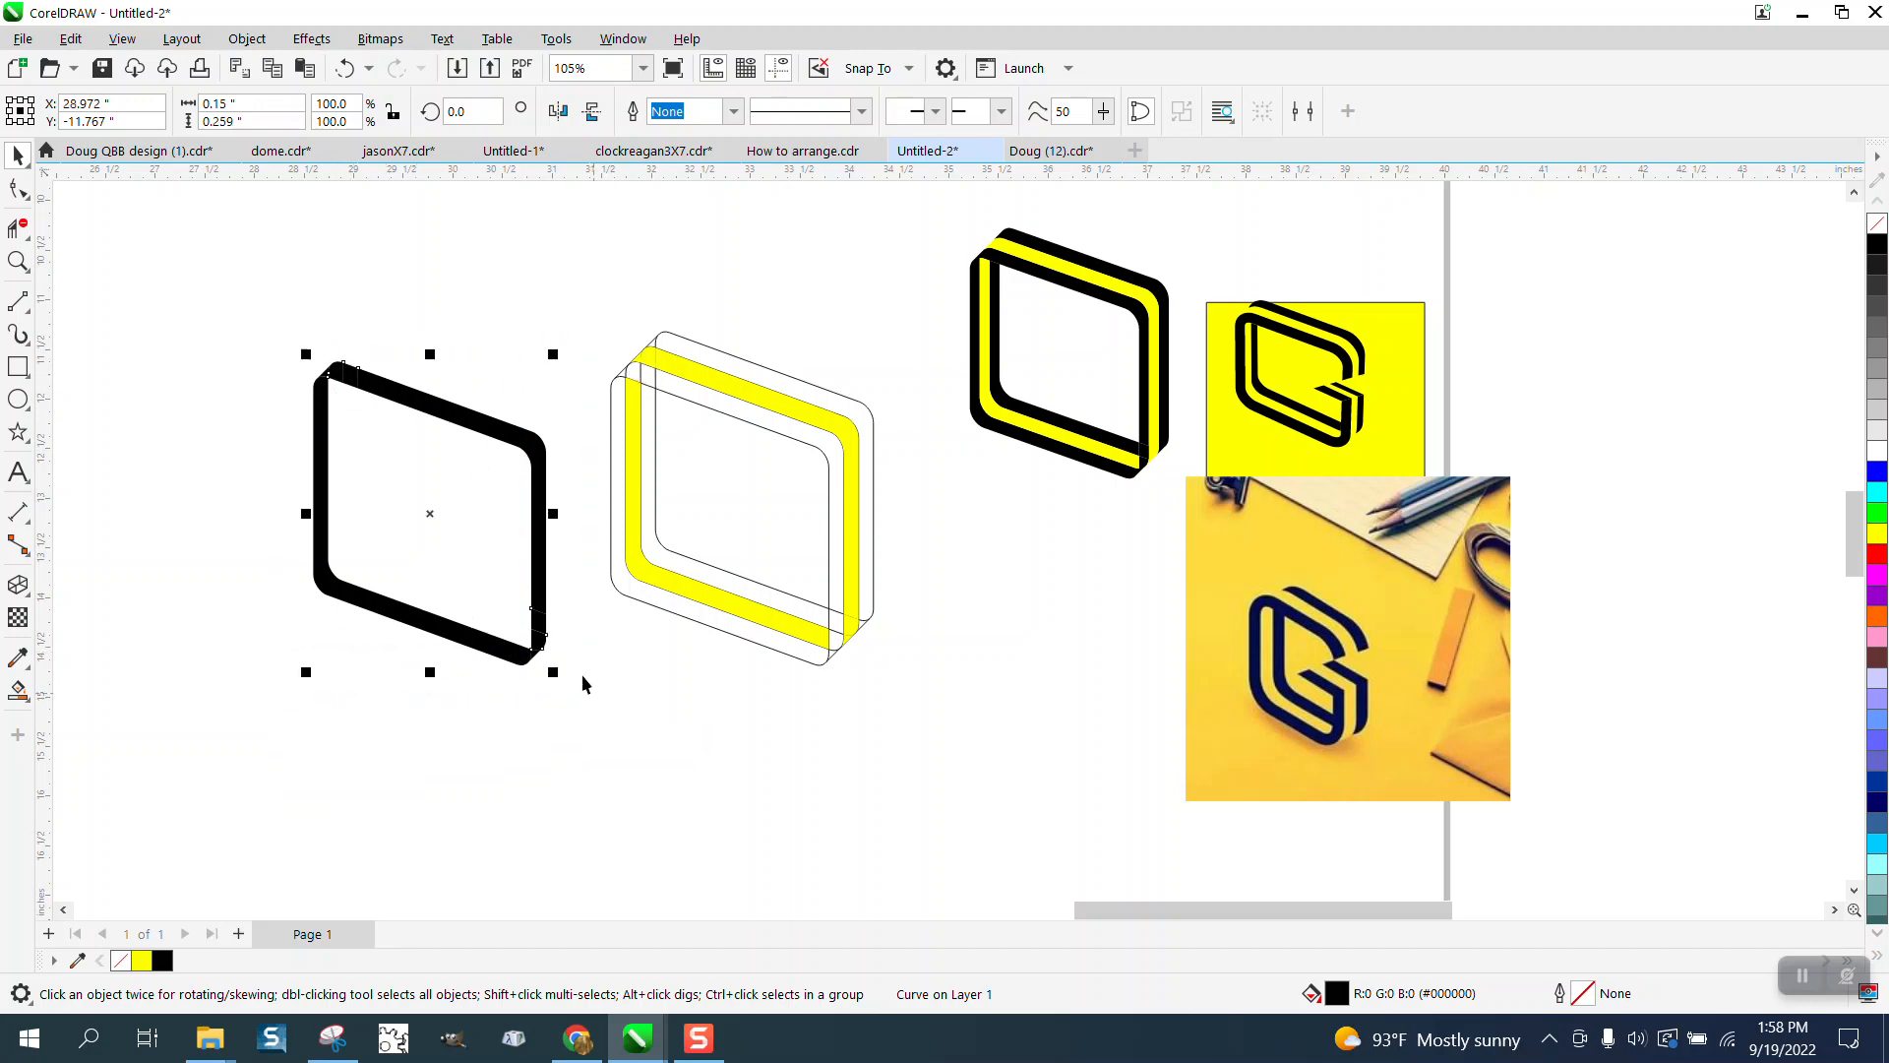
left_click(246, 39)
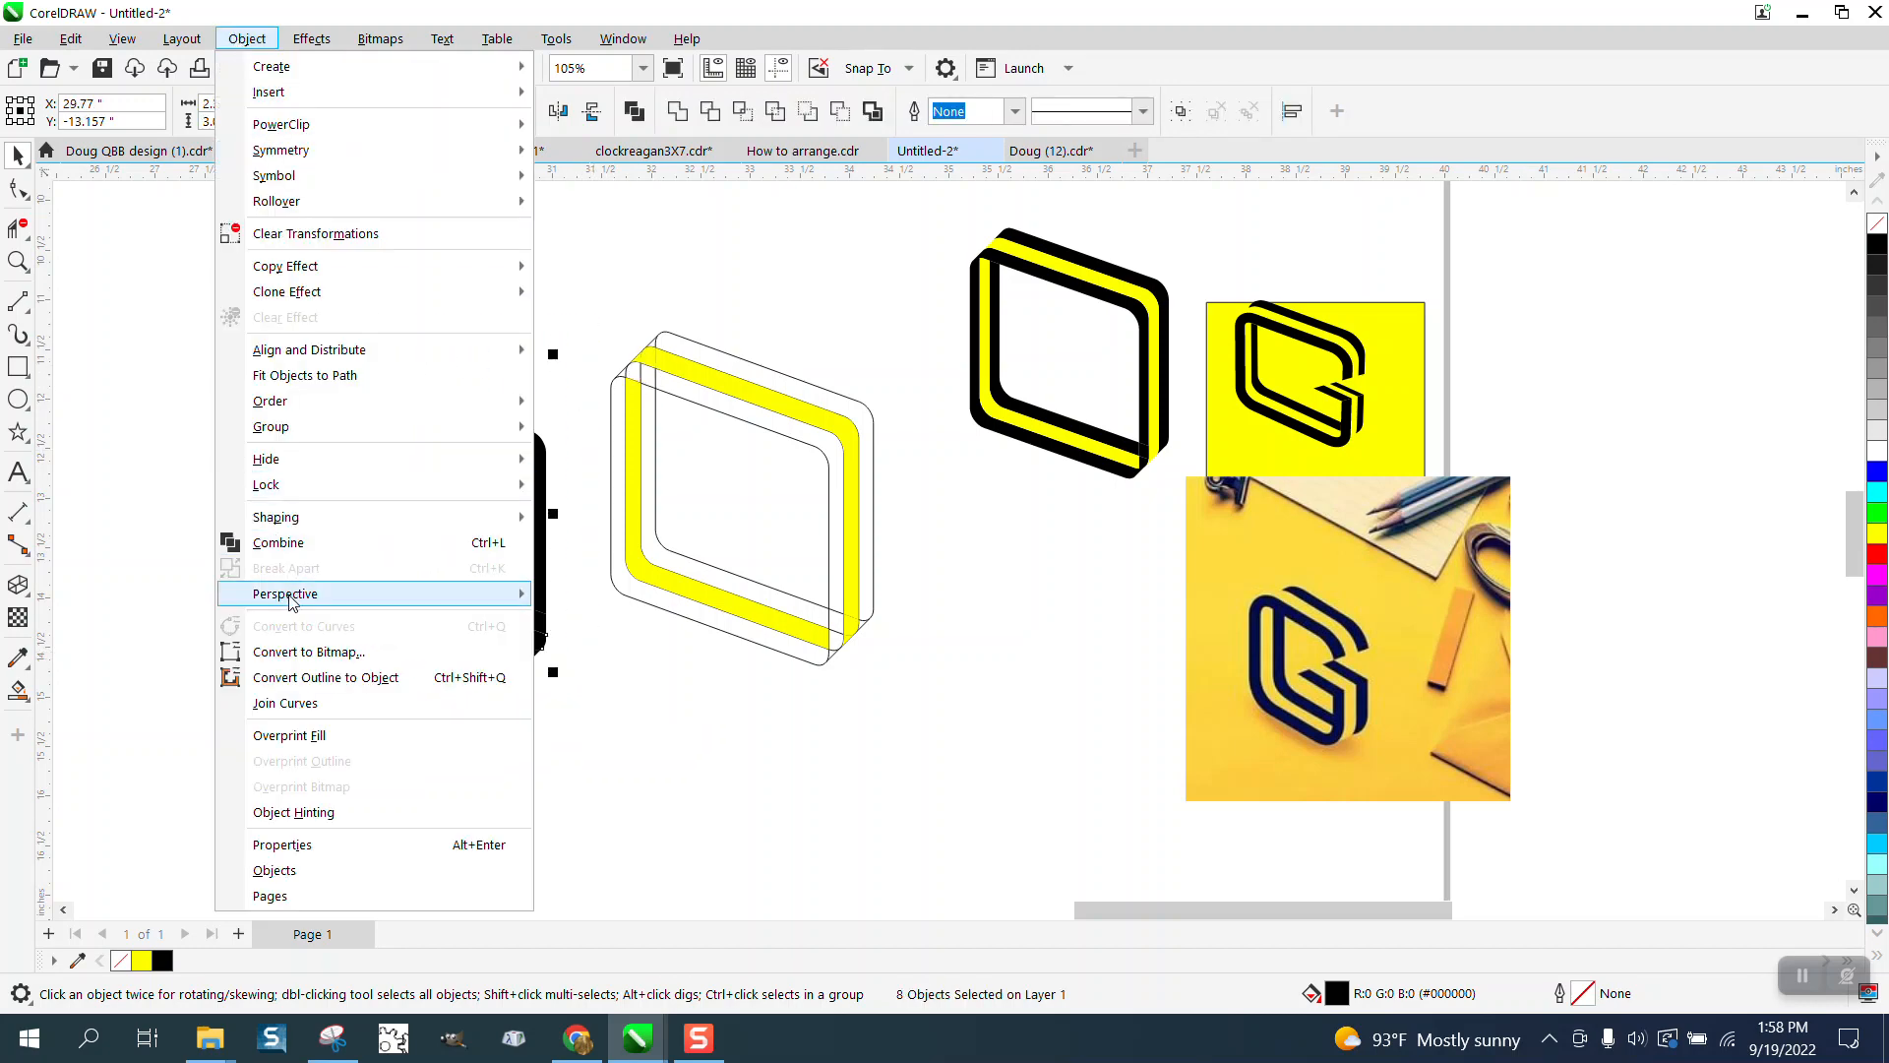
left_click(292, 547)
scroll(502, 380, "down", 3)
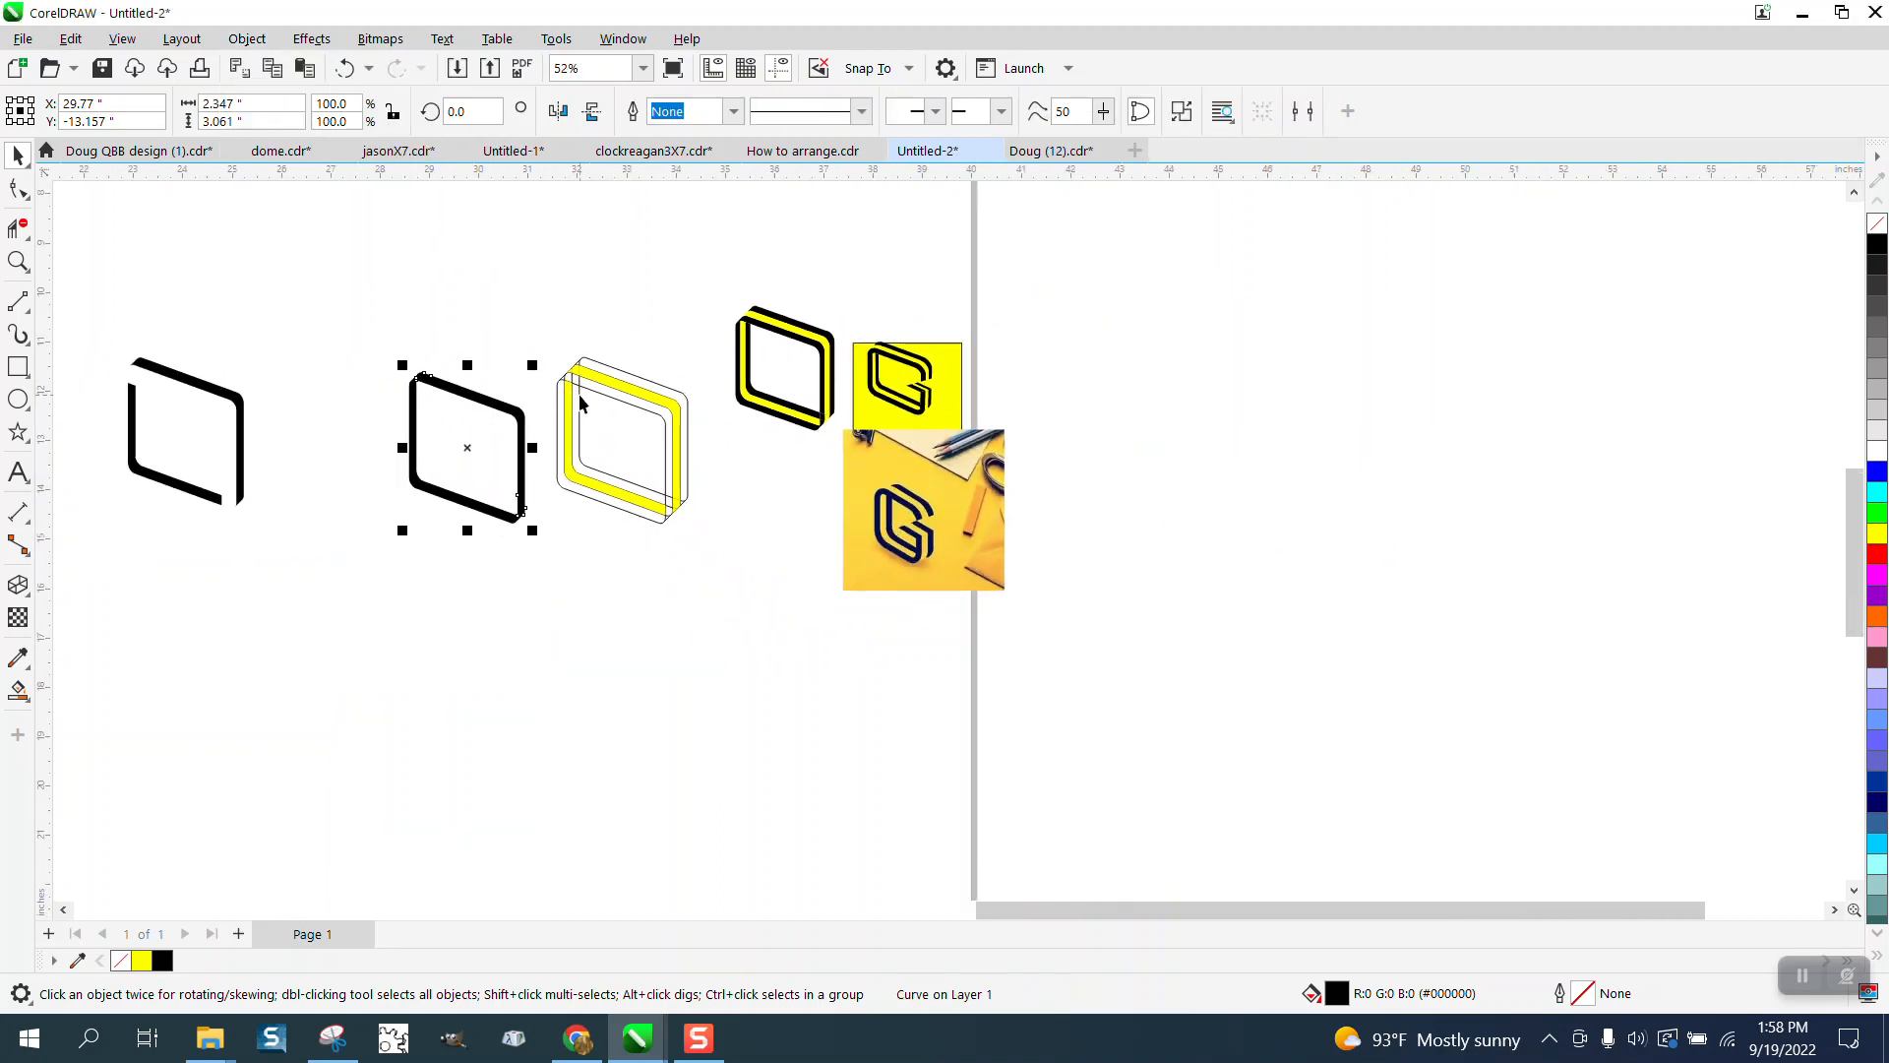
key("Left")
key("Left")
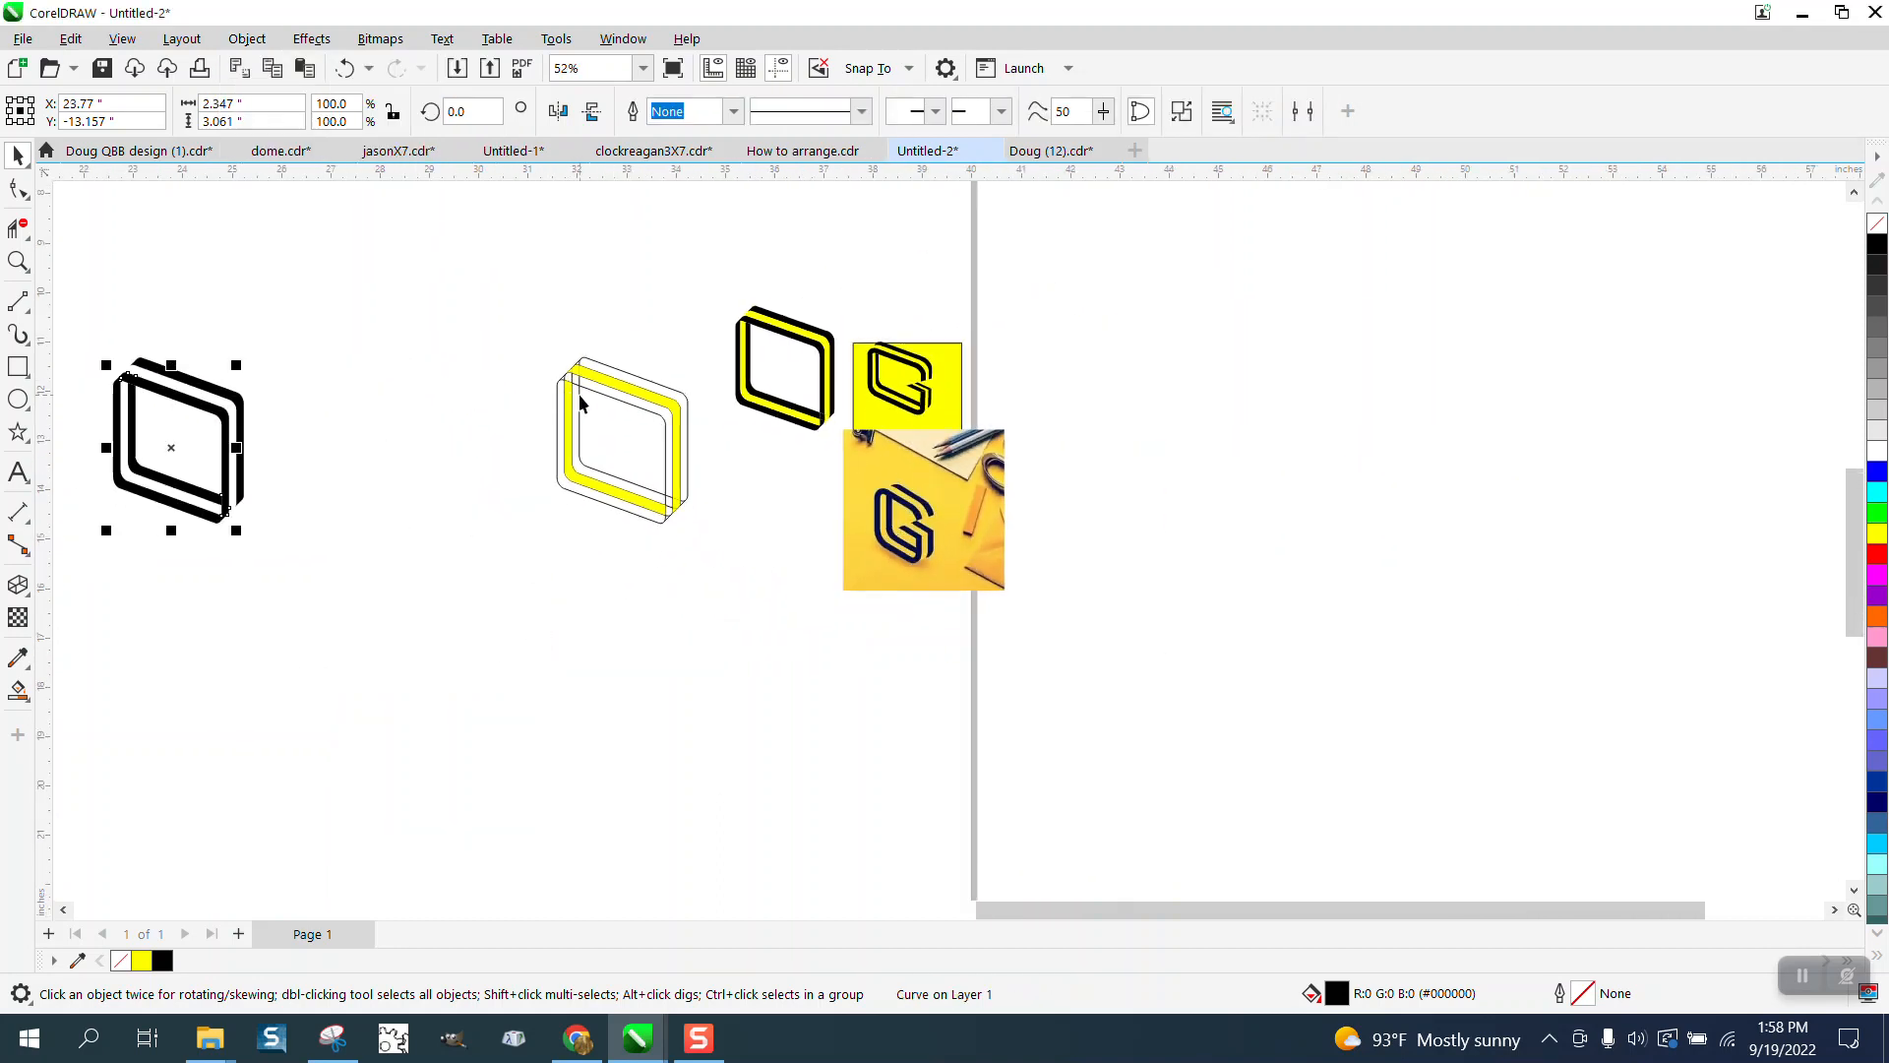
- Nudge the yellow top-and-right stripe, its upper-left end segment and the left-and-bottom stripe 3 inches left off the outlines
left_click(17, 261)
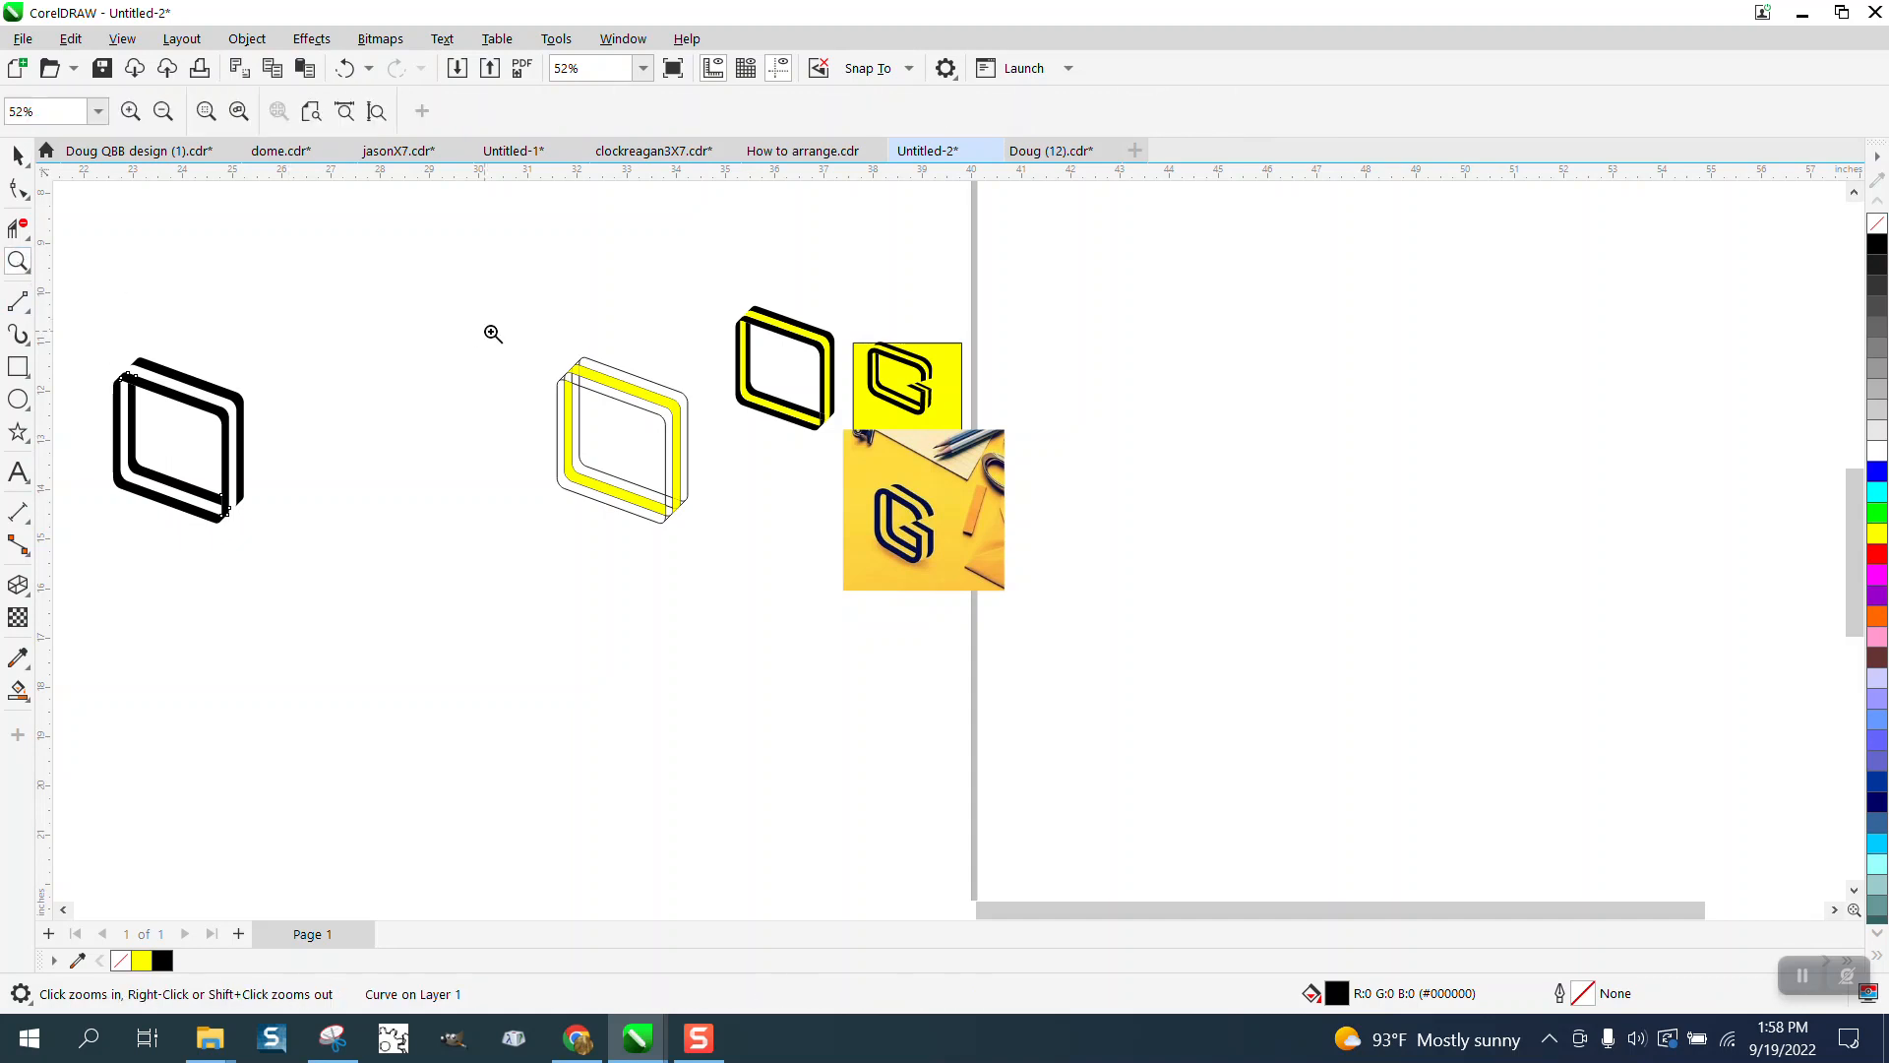
left_click_drag(502, 335, 784, 586)
left_click(18, 155)
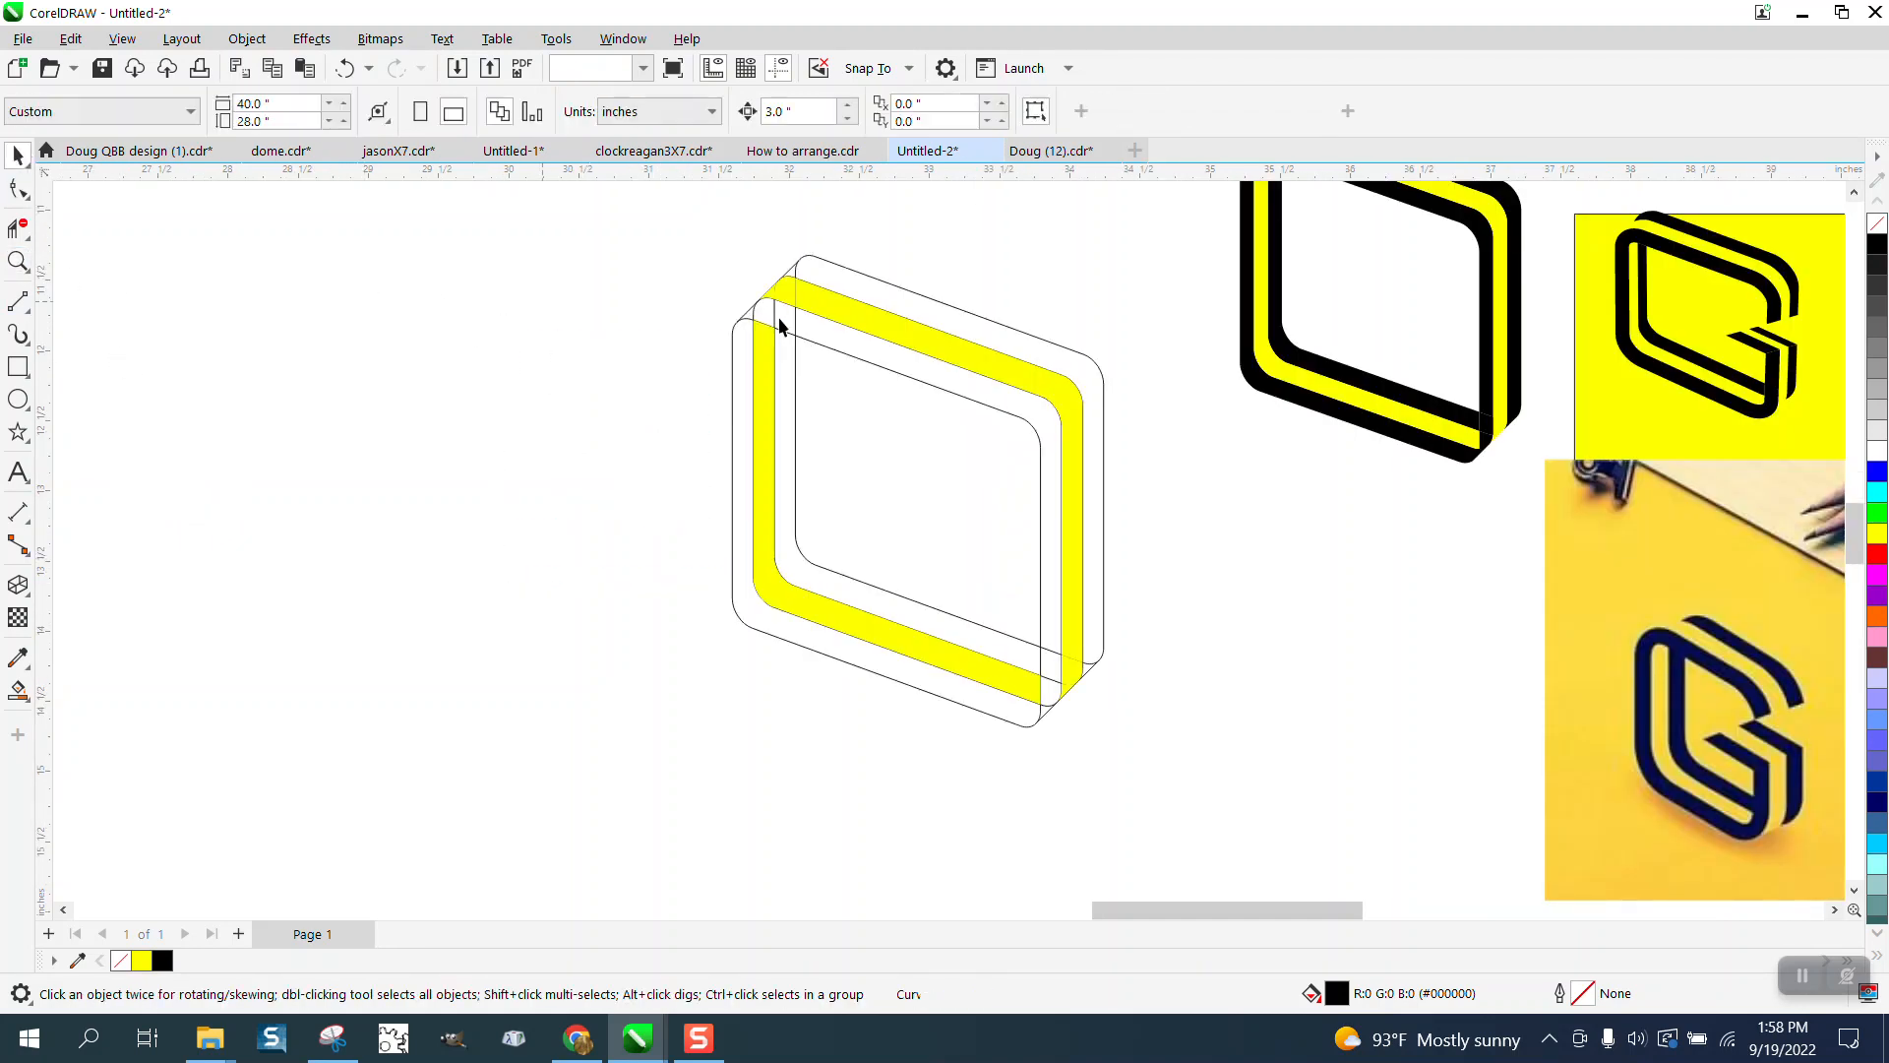
left_click(831, 313)
key("Left")
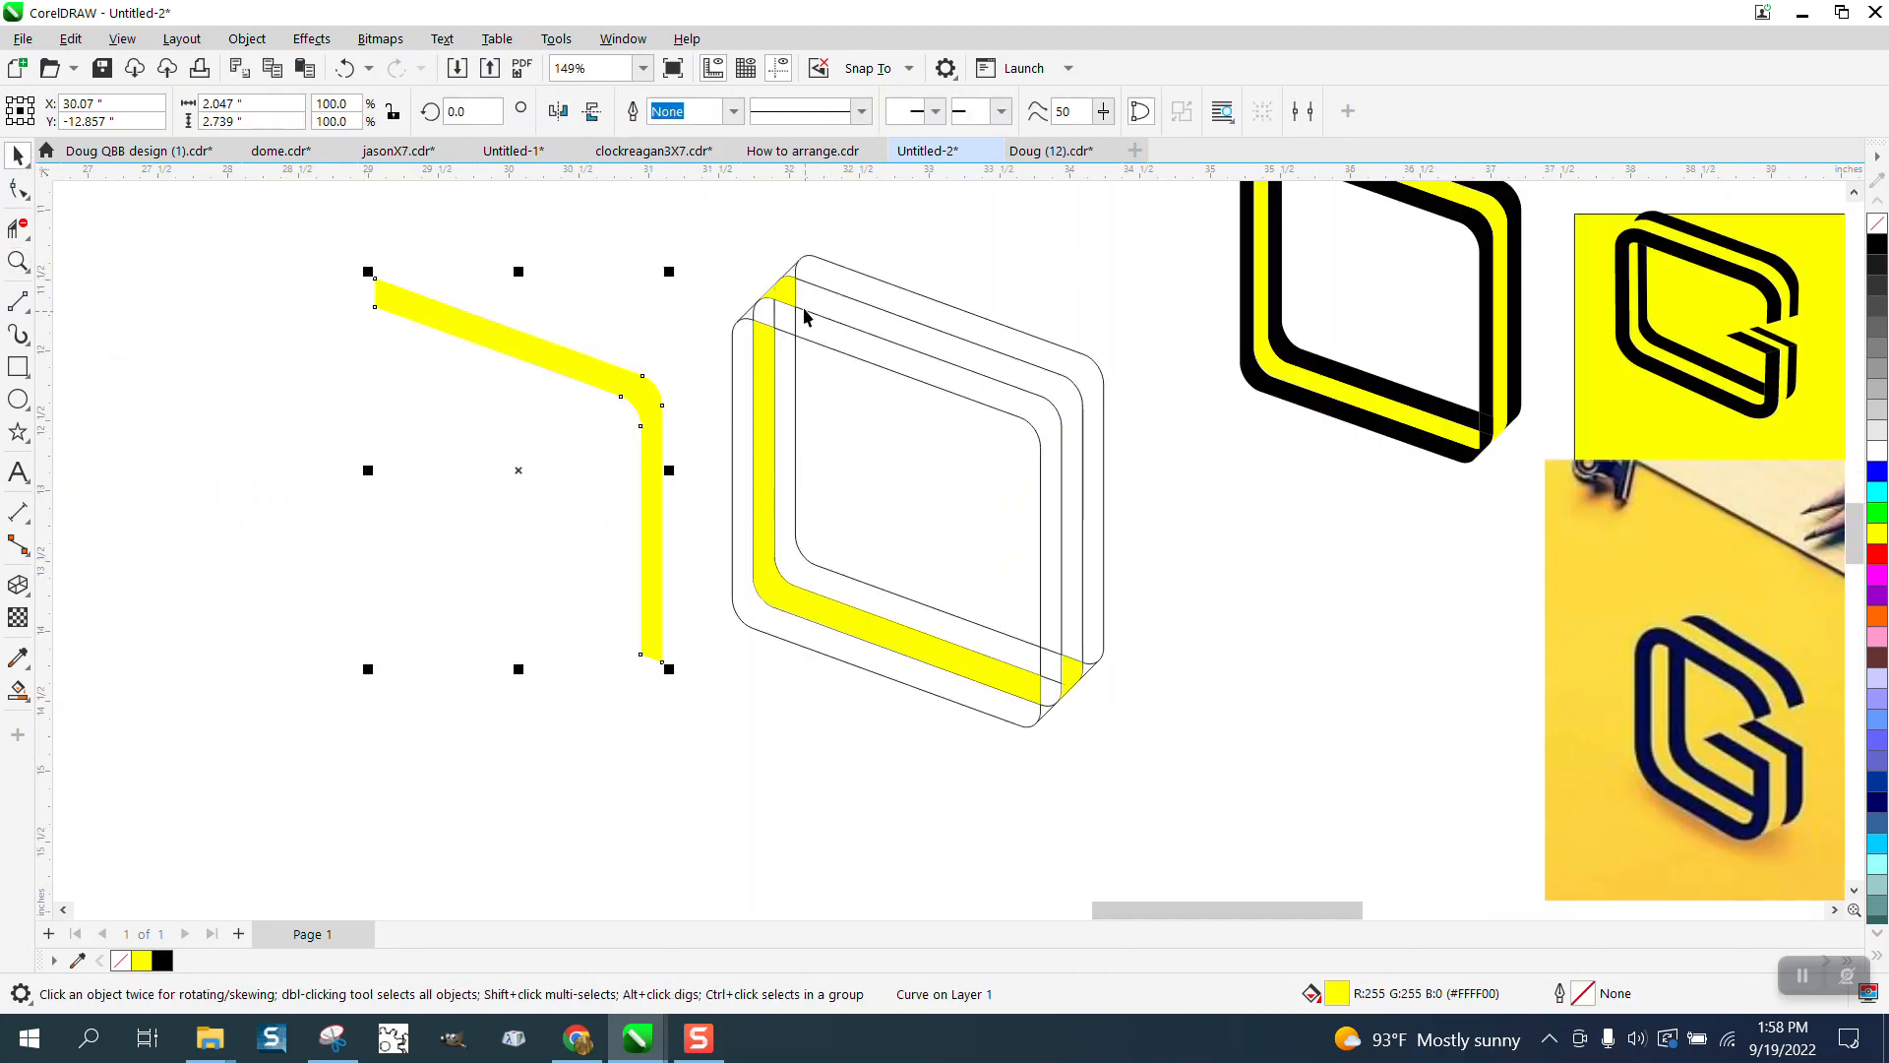
left_click(787, 293)
key("Left")
left_click(774, 347)
key("Left")
- Nudge the small yellow upper-left piece and the two yellow lower-right end pieces 3 inches left beside the moved stripes
left_click(769, 292)
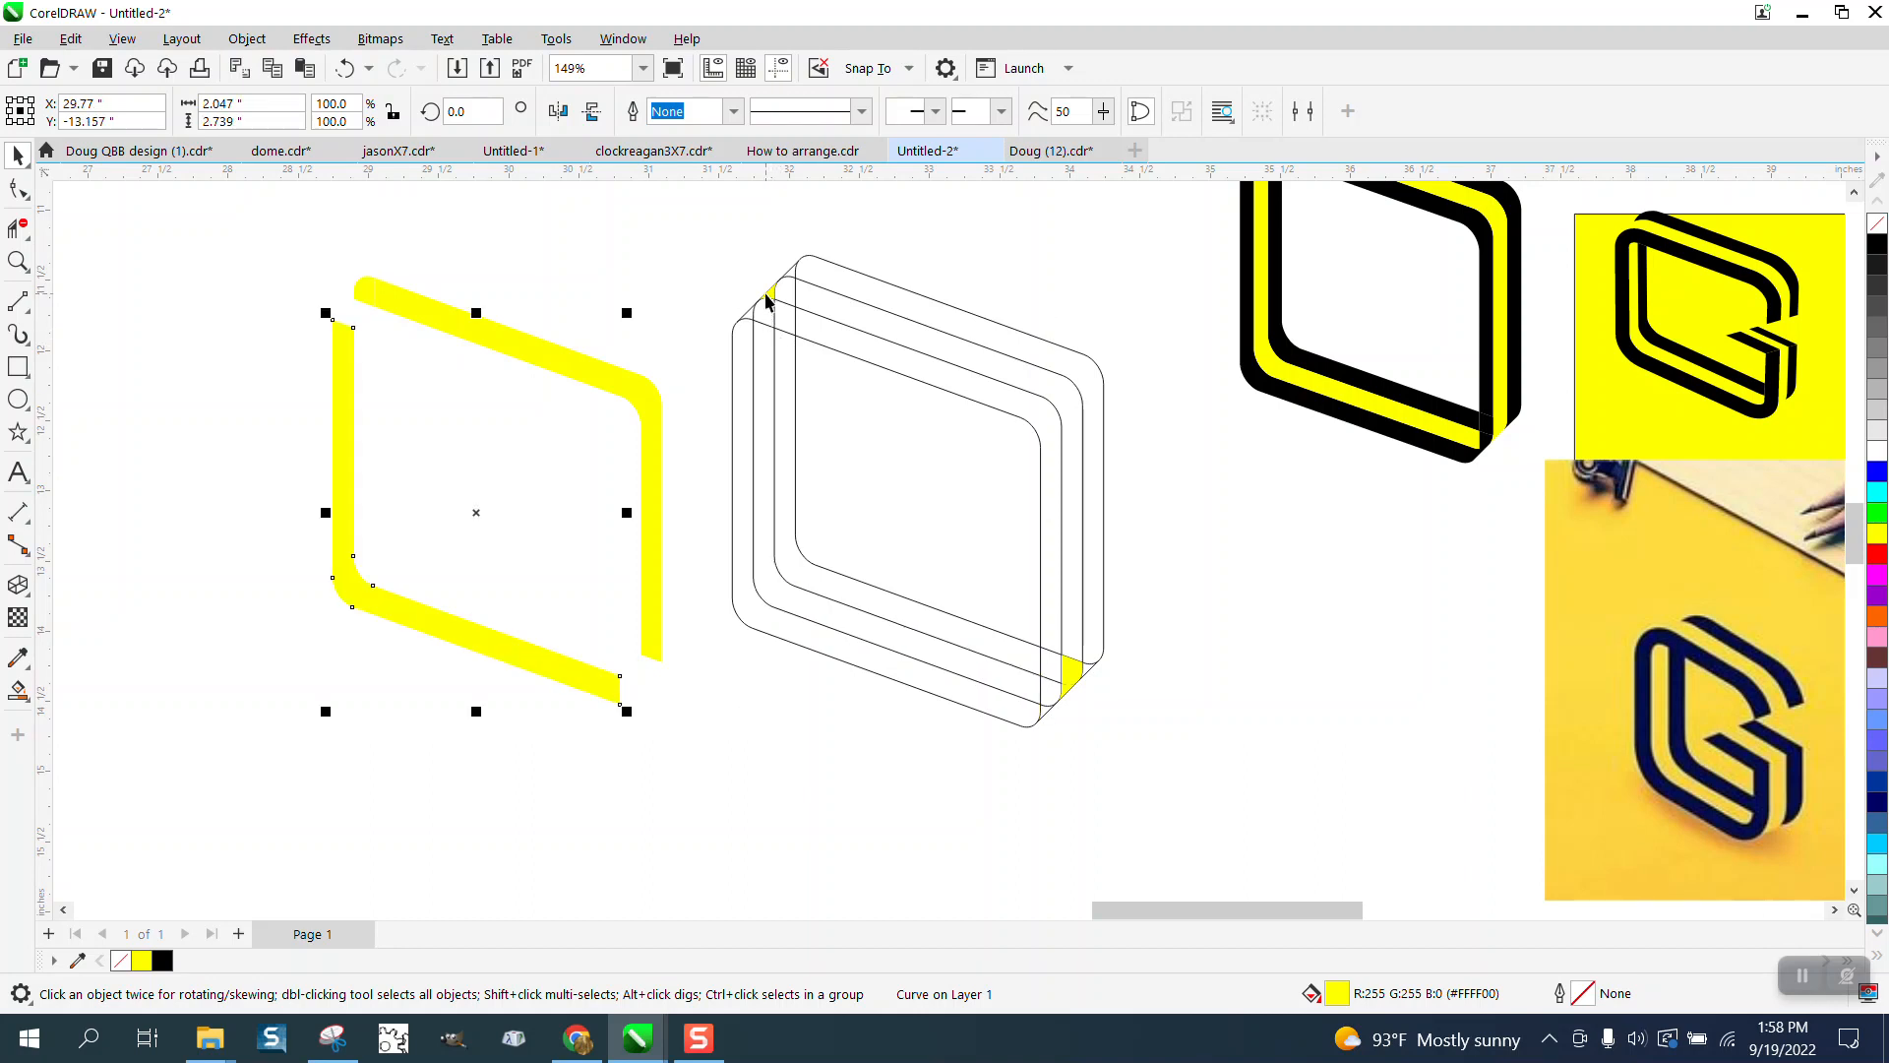
key("Left")
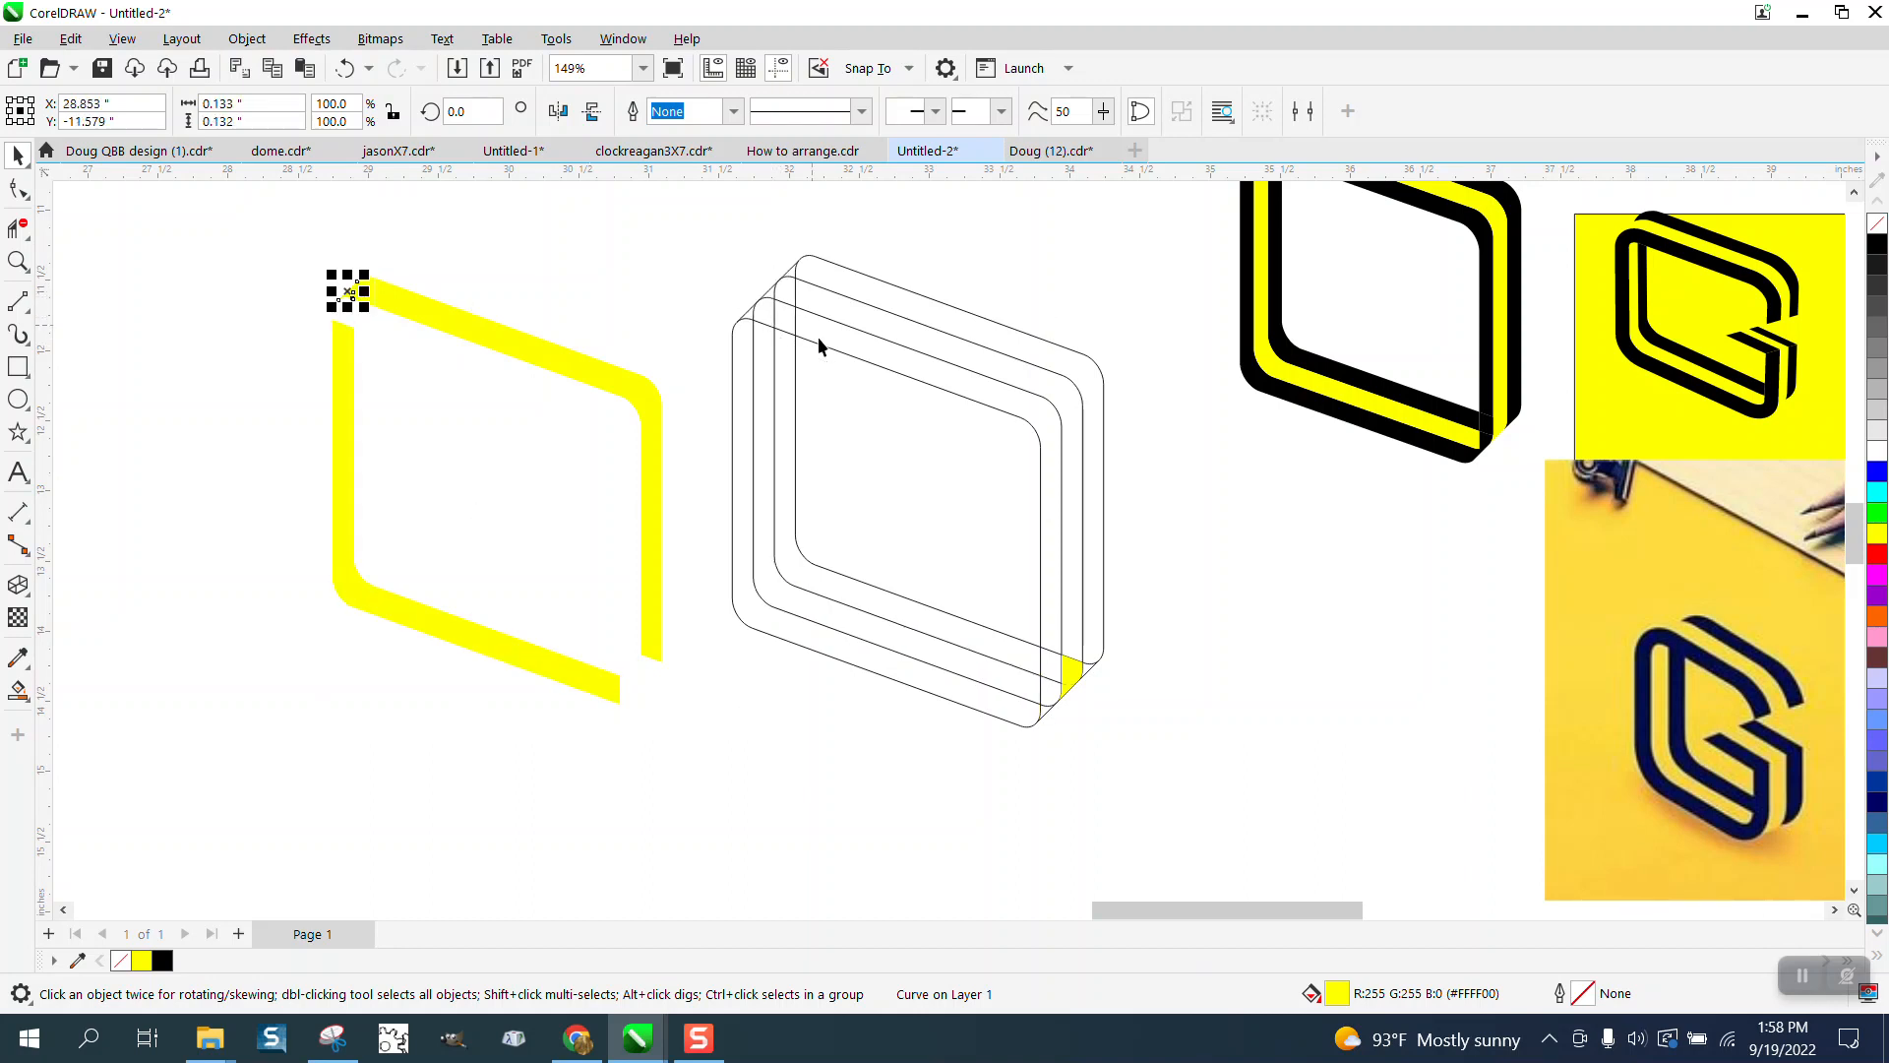
left_click(1076, 676)
key("Left")
left_click(1065, 691)
key("Left")
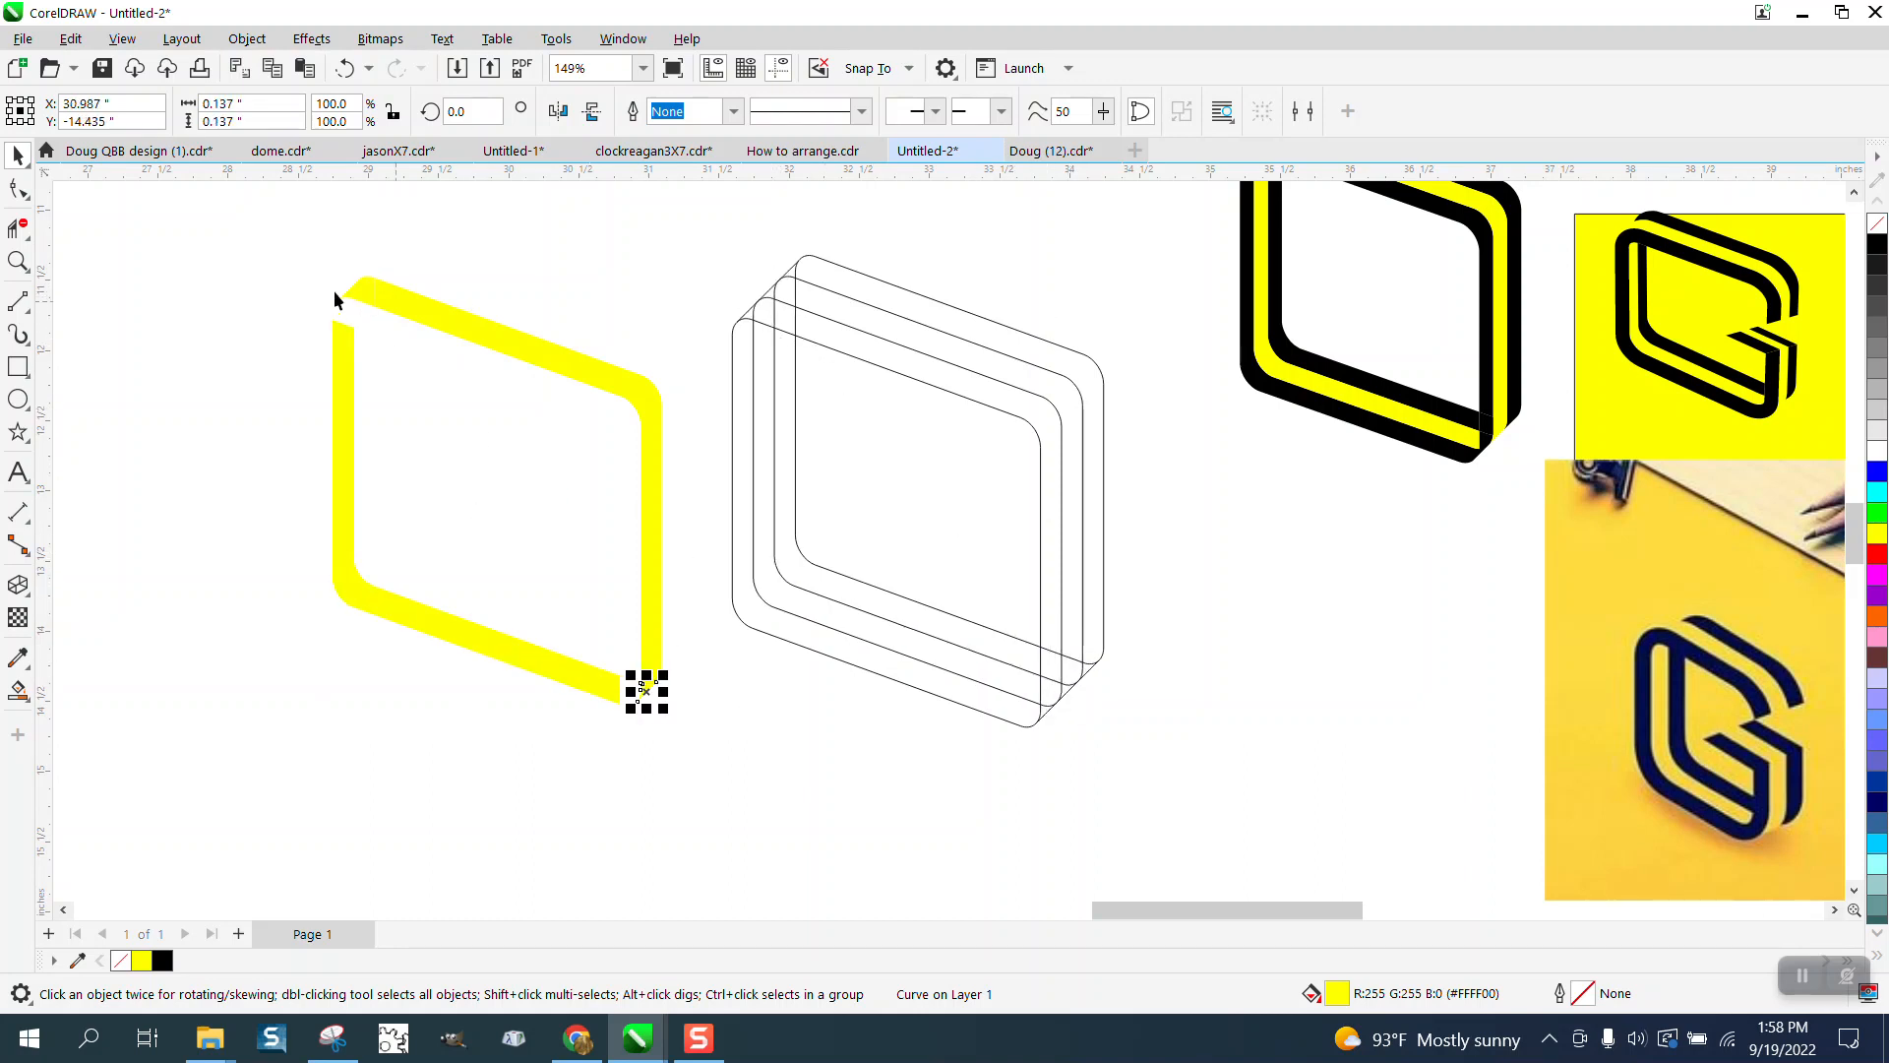
- Combine the six yellow pieces into one curve and nudge it 6 inches left into the black frame
left_click_drag(305, 264, 626, 635)
left_click_drag(723, 728, 723, 728)
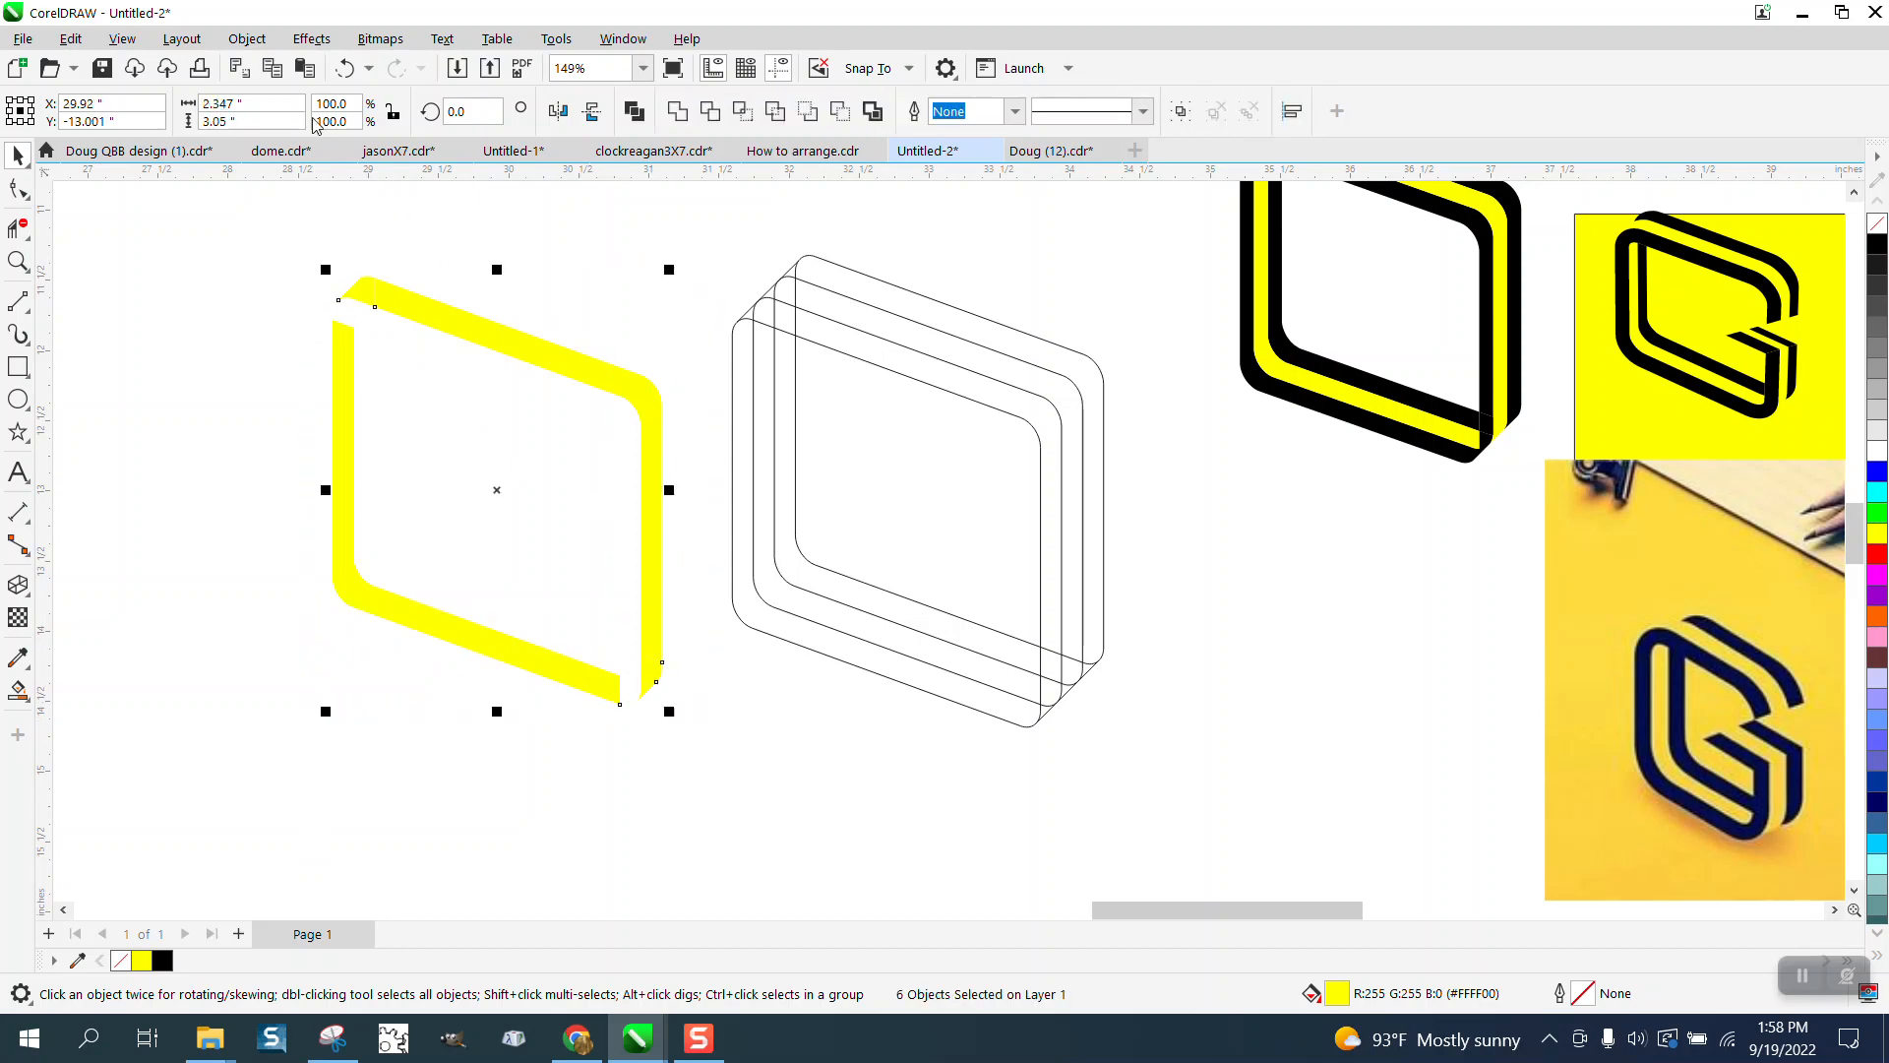
left_click(247, 38)
left_click(277, 542)
scroll(924, 449, "down", 2)
key("Left")
key("Left")
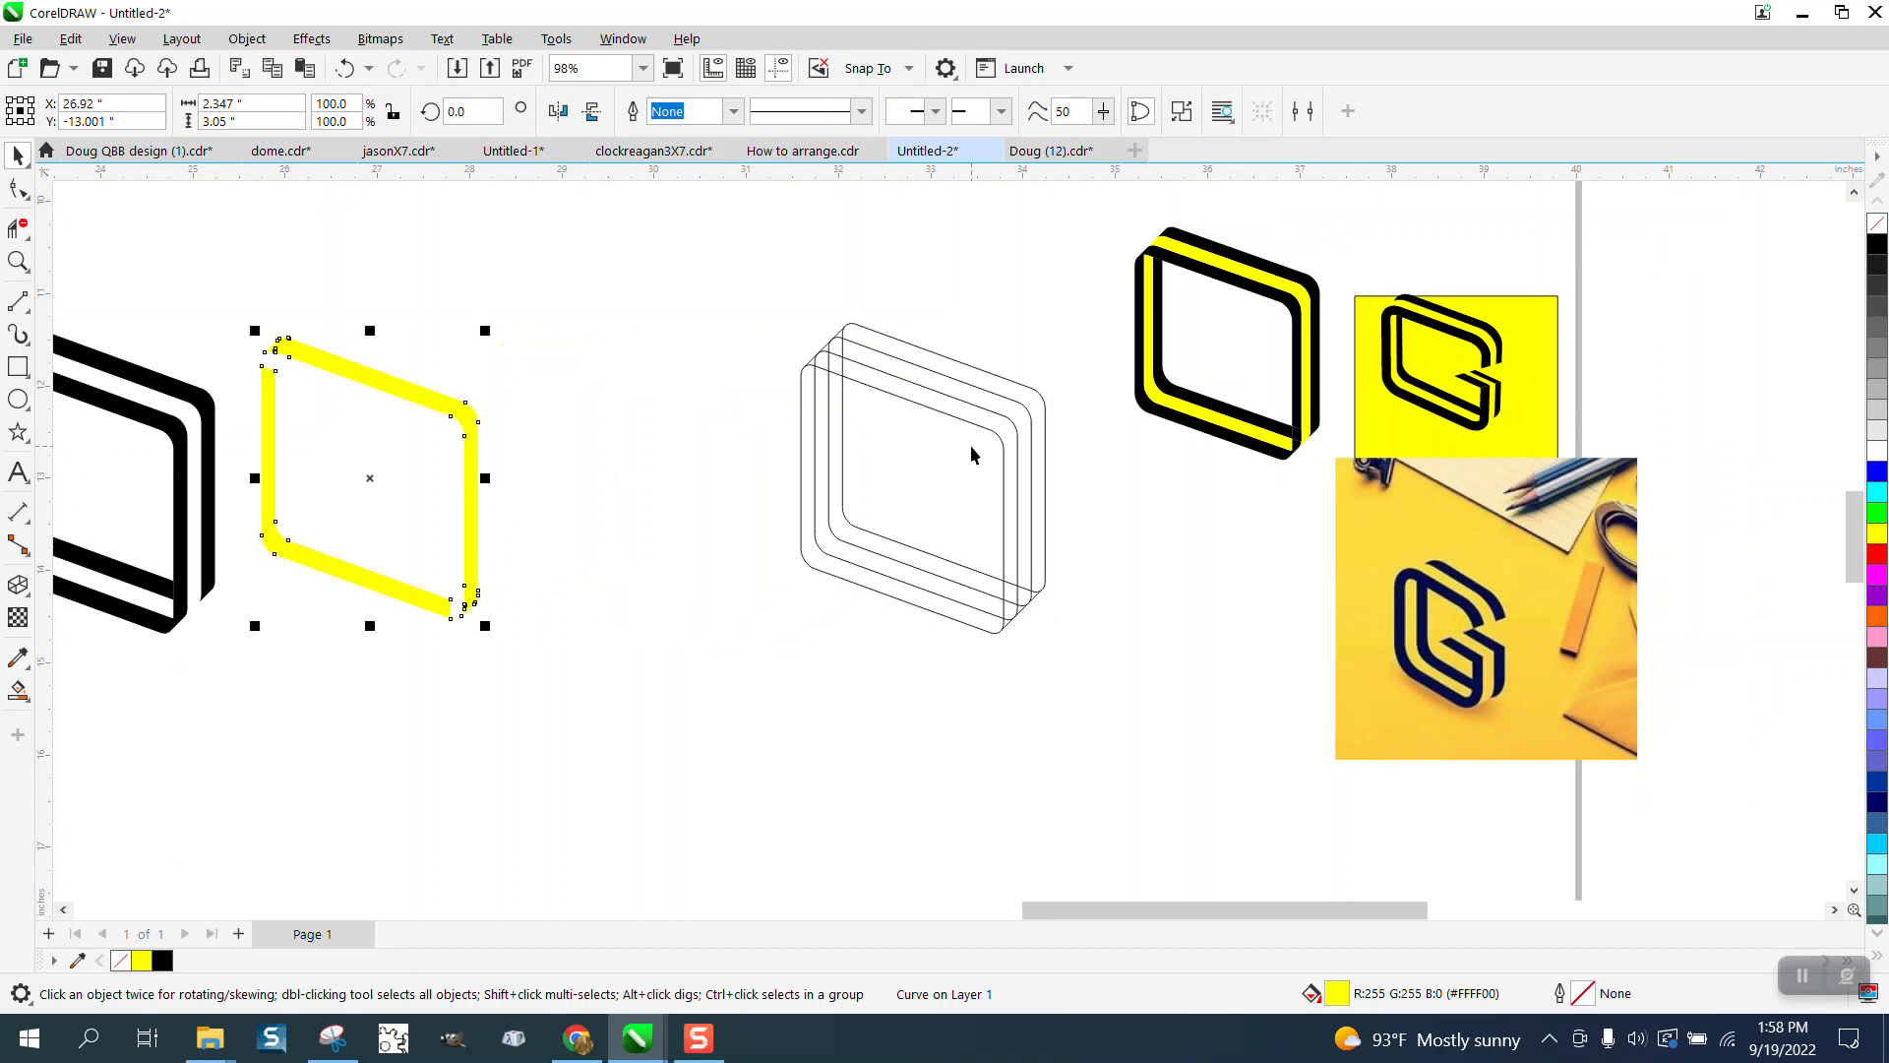
scroll(967, 423, "down", 1)
scroll(964, 408, "down", 3)
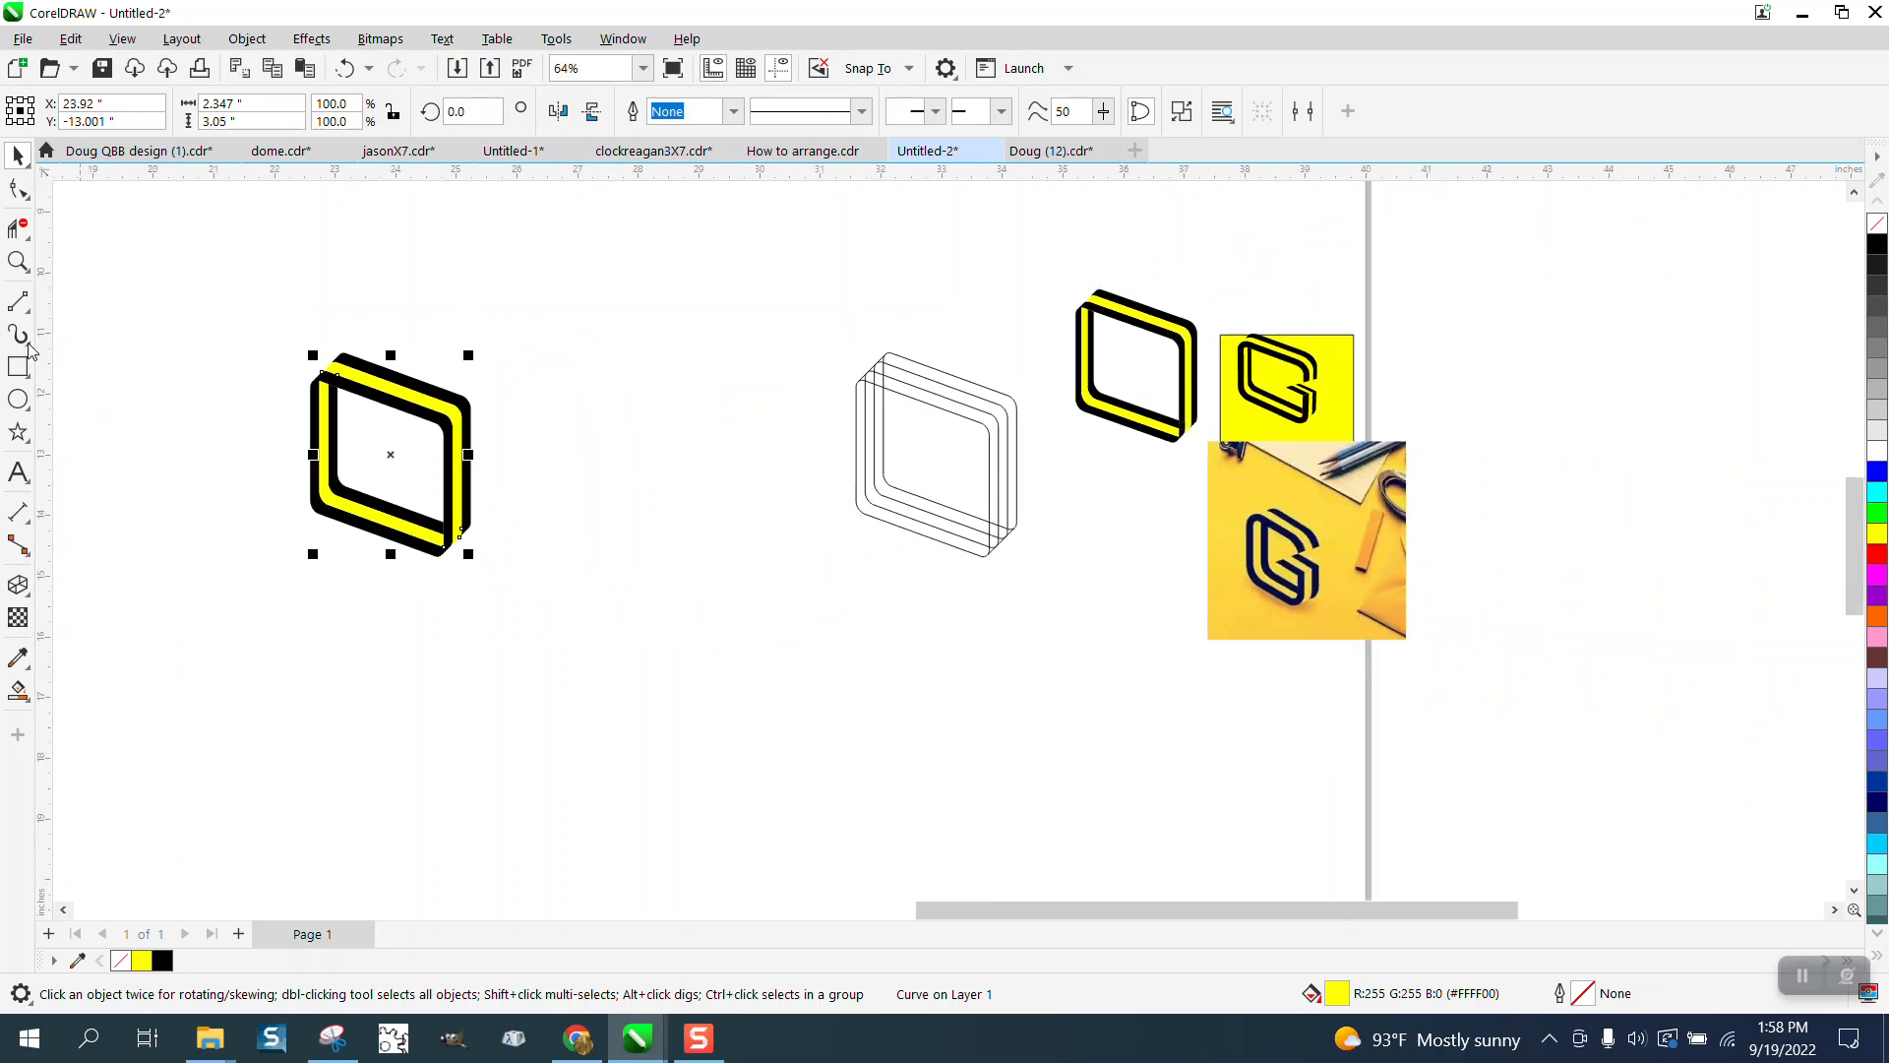
- Examine the reassembled black-and-yellow frame up close, and the opening and inner arm of the reference G on the yellow background
left_click(18, 261)
left_click_drag(274, 343, 590, 542)
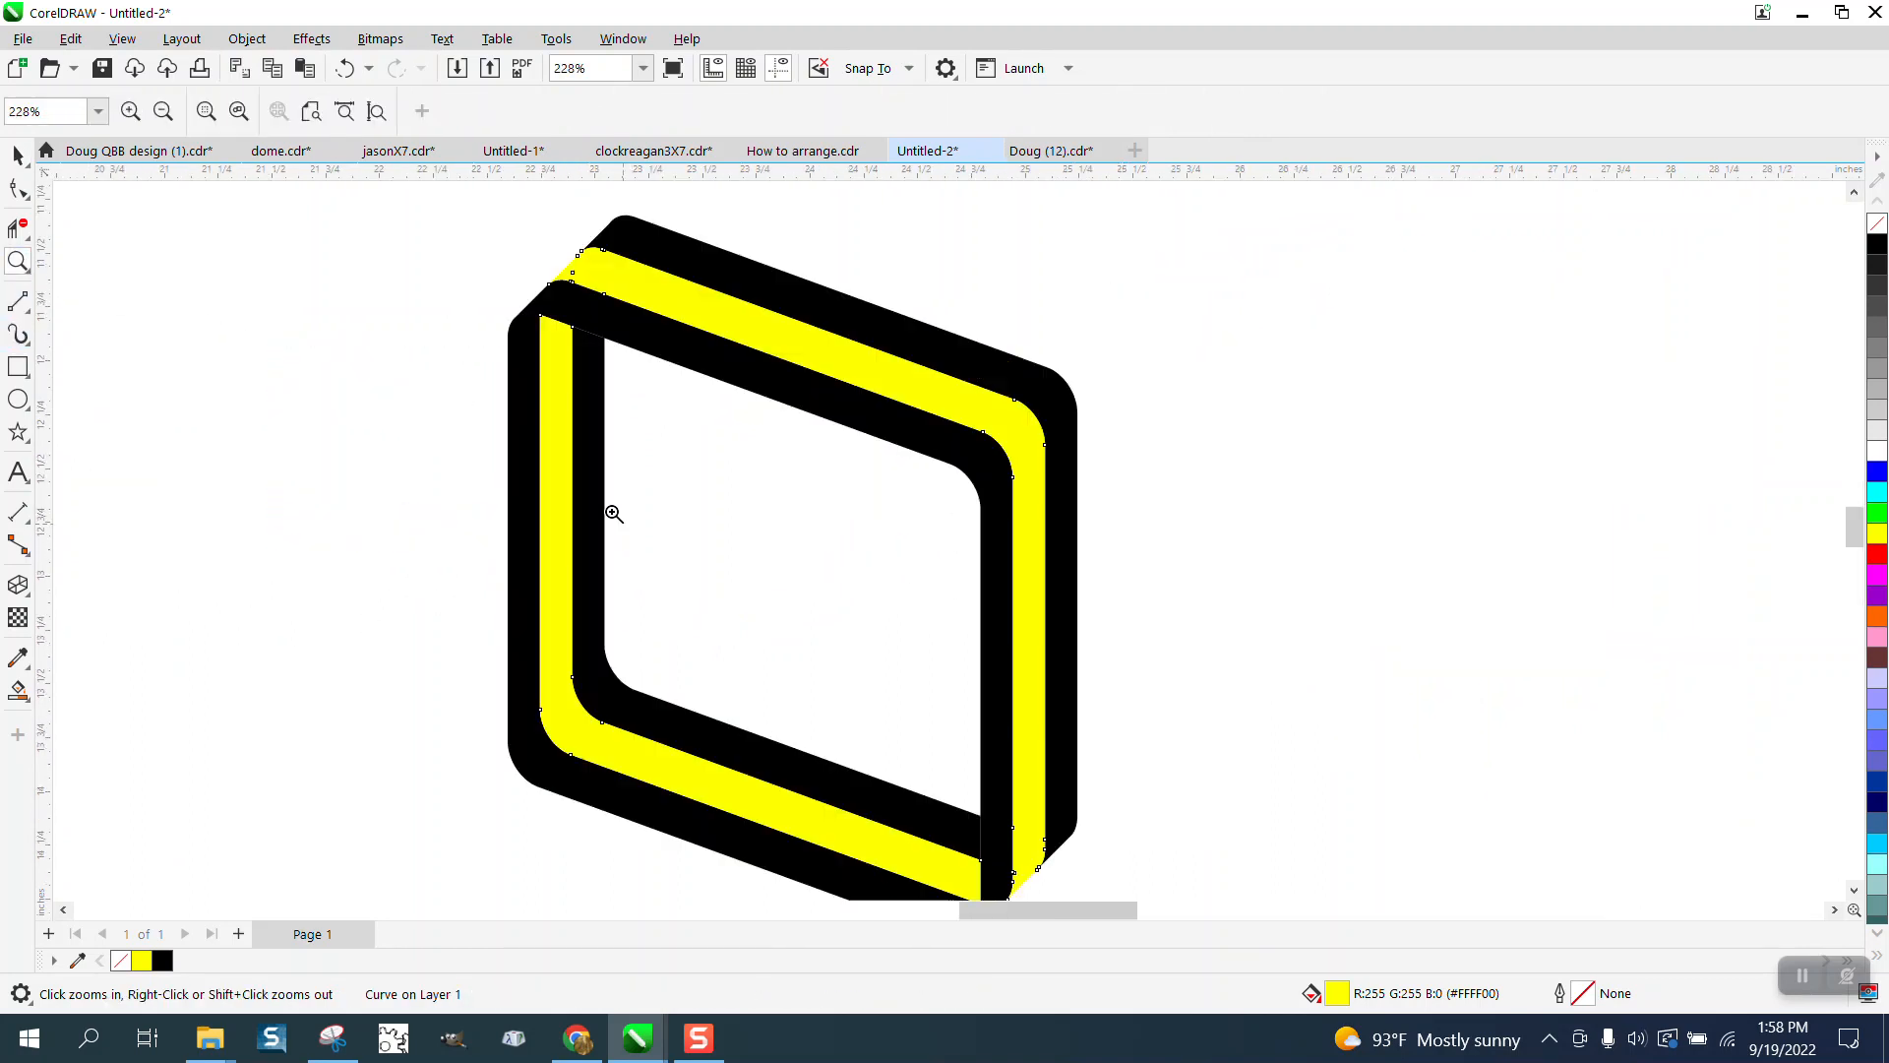
left_click(18, 155)
scroll(337, 303, "down", 1)
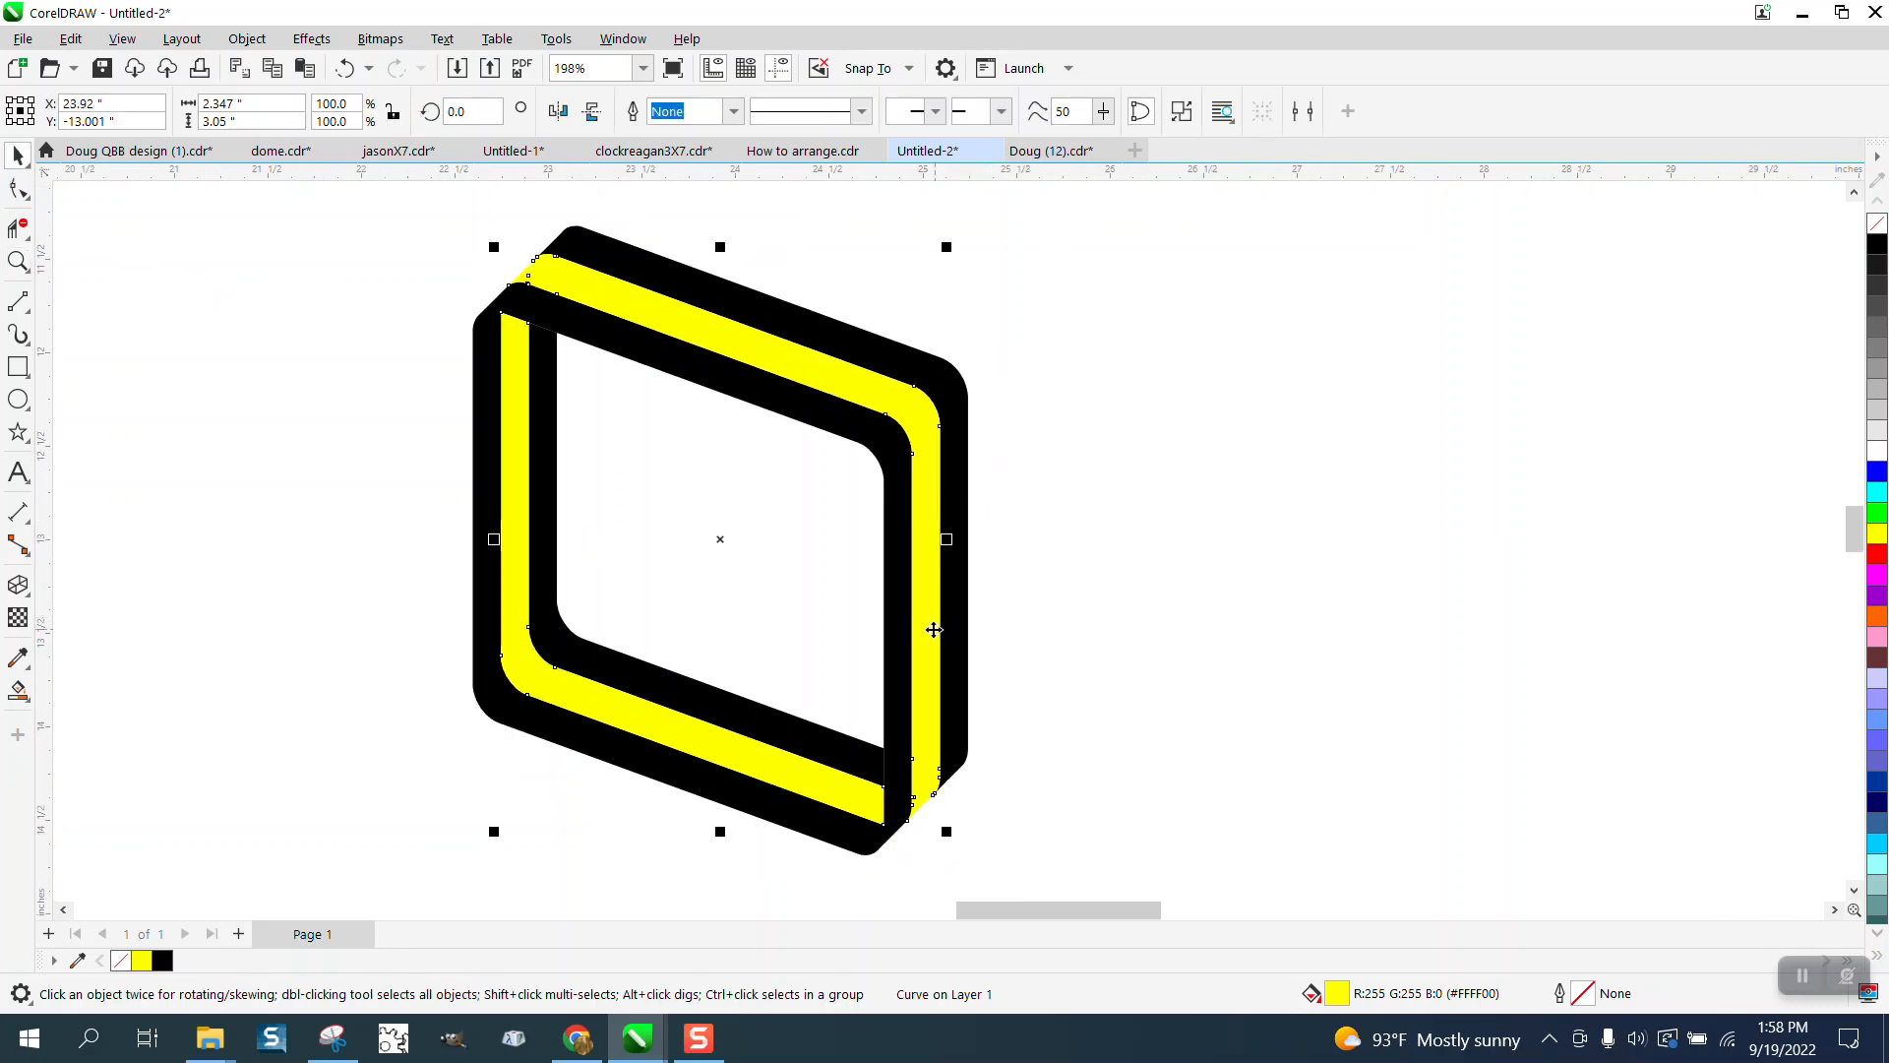
scroll(831, 590, "down", 1)
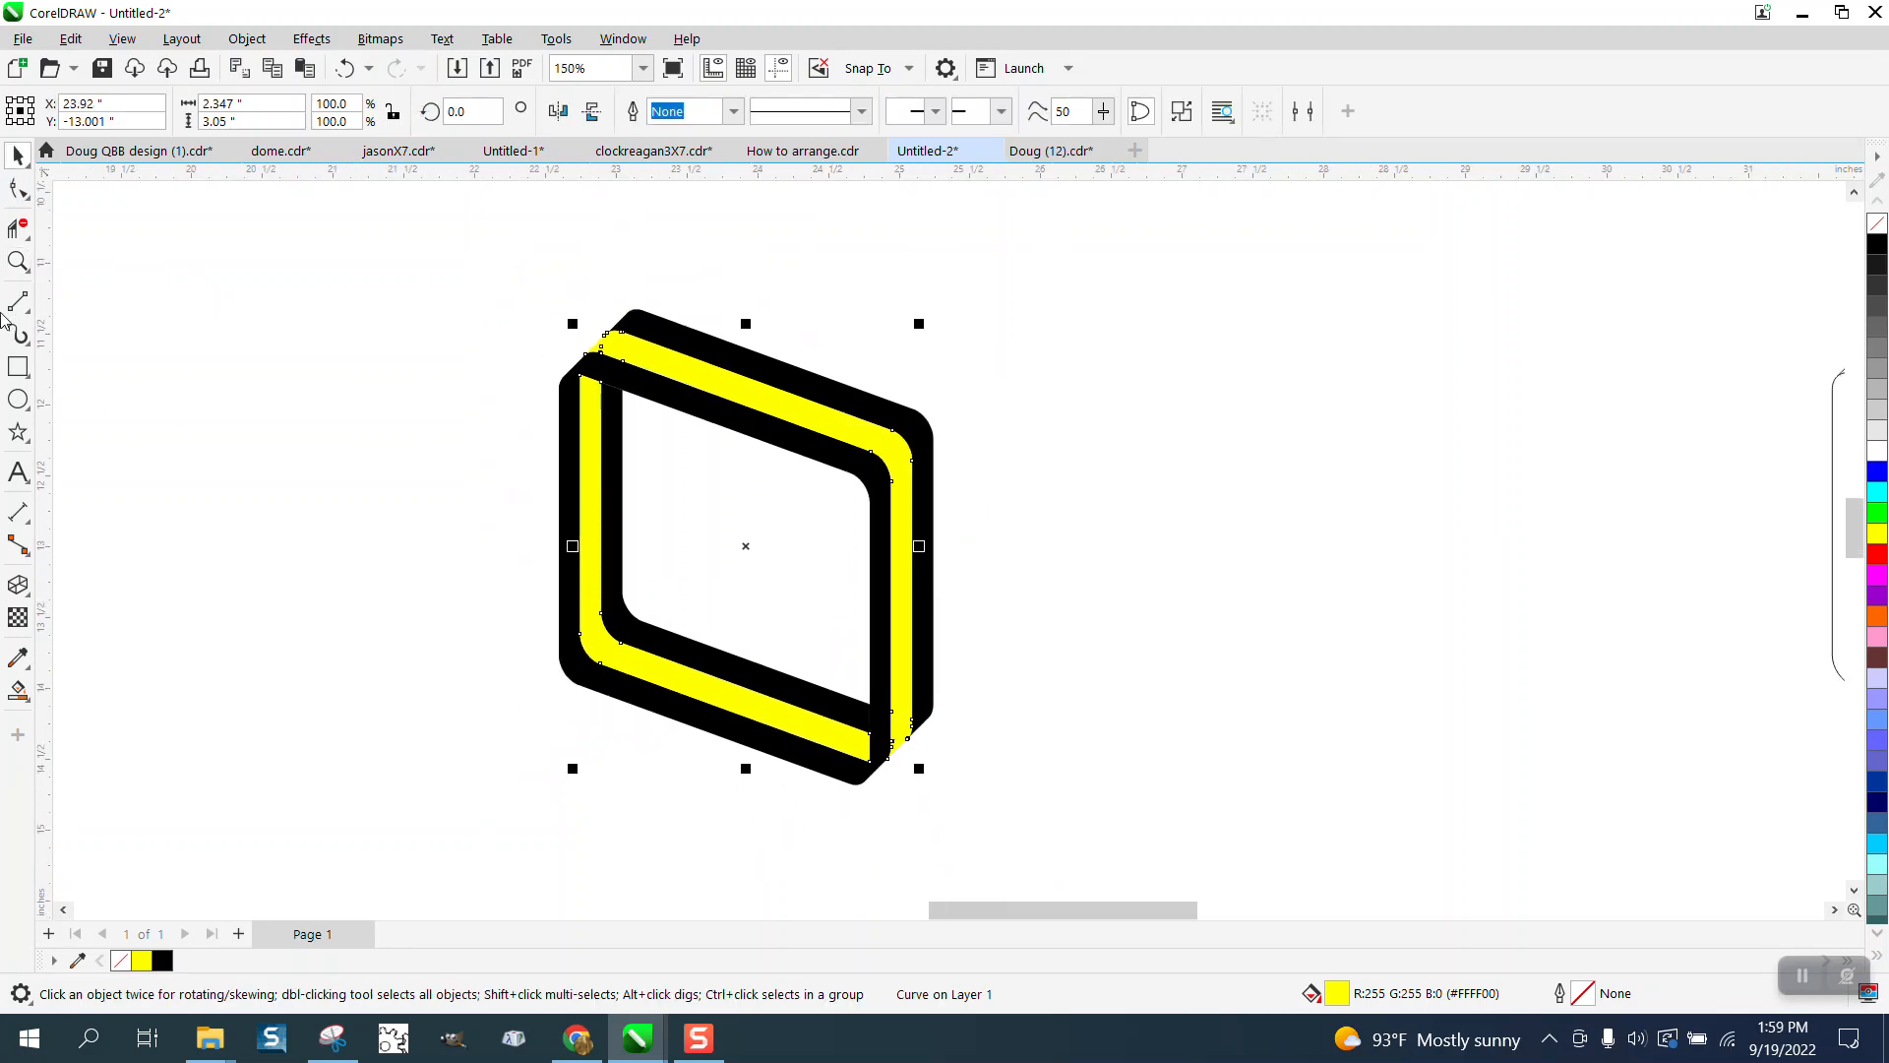
left_click(18, 261)
left_click_drag(535, 281, 999, 755)
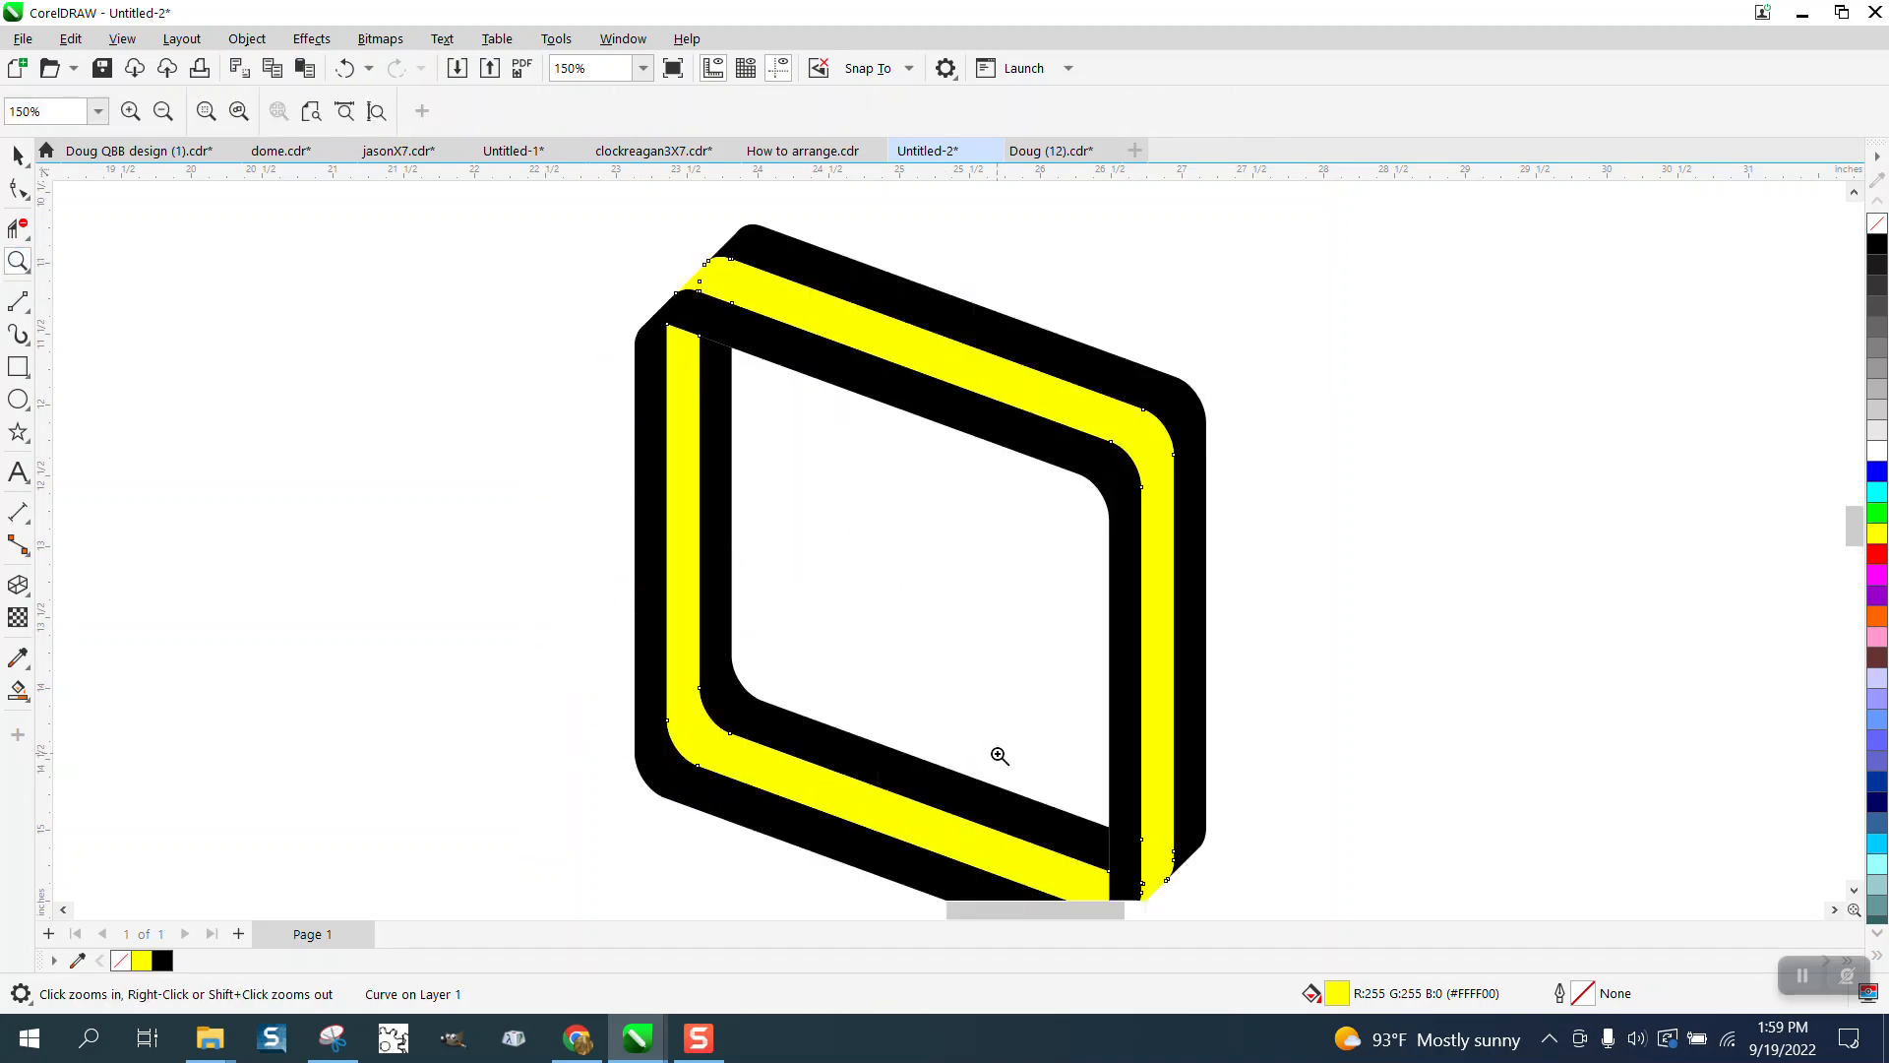
scroll(809, 618, "down", 5)
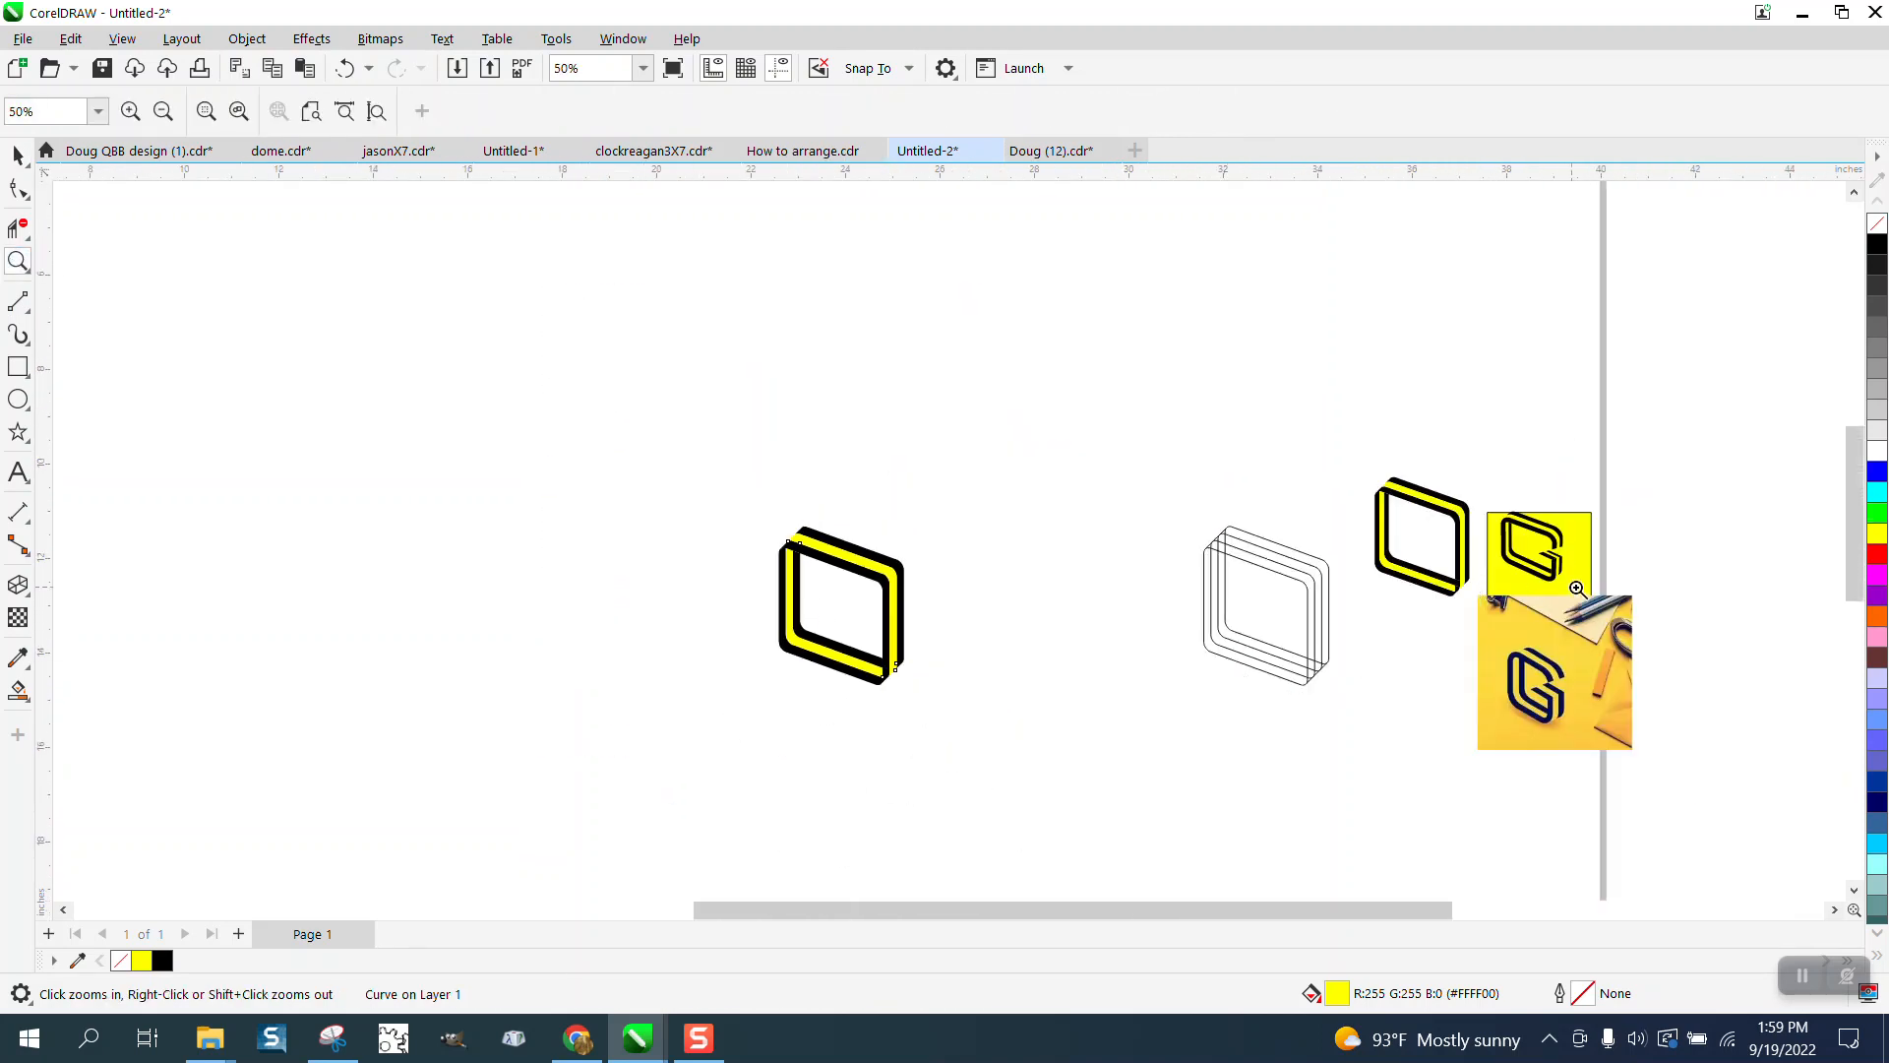
left_click_drag(1500, 531, 1625, 644)
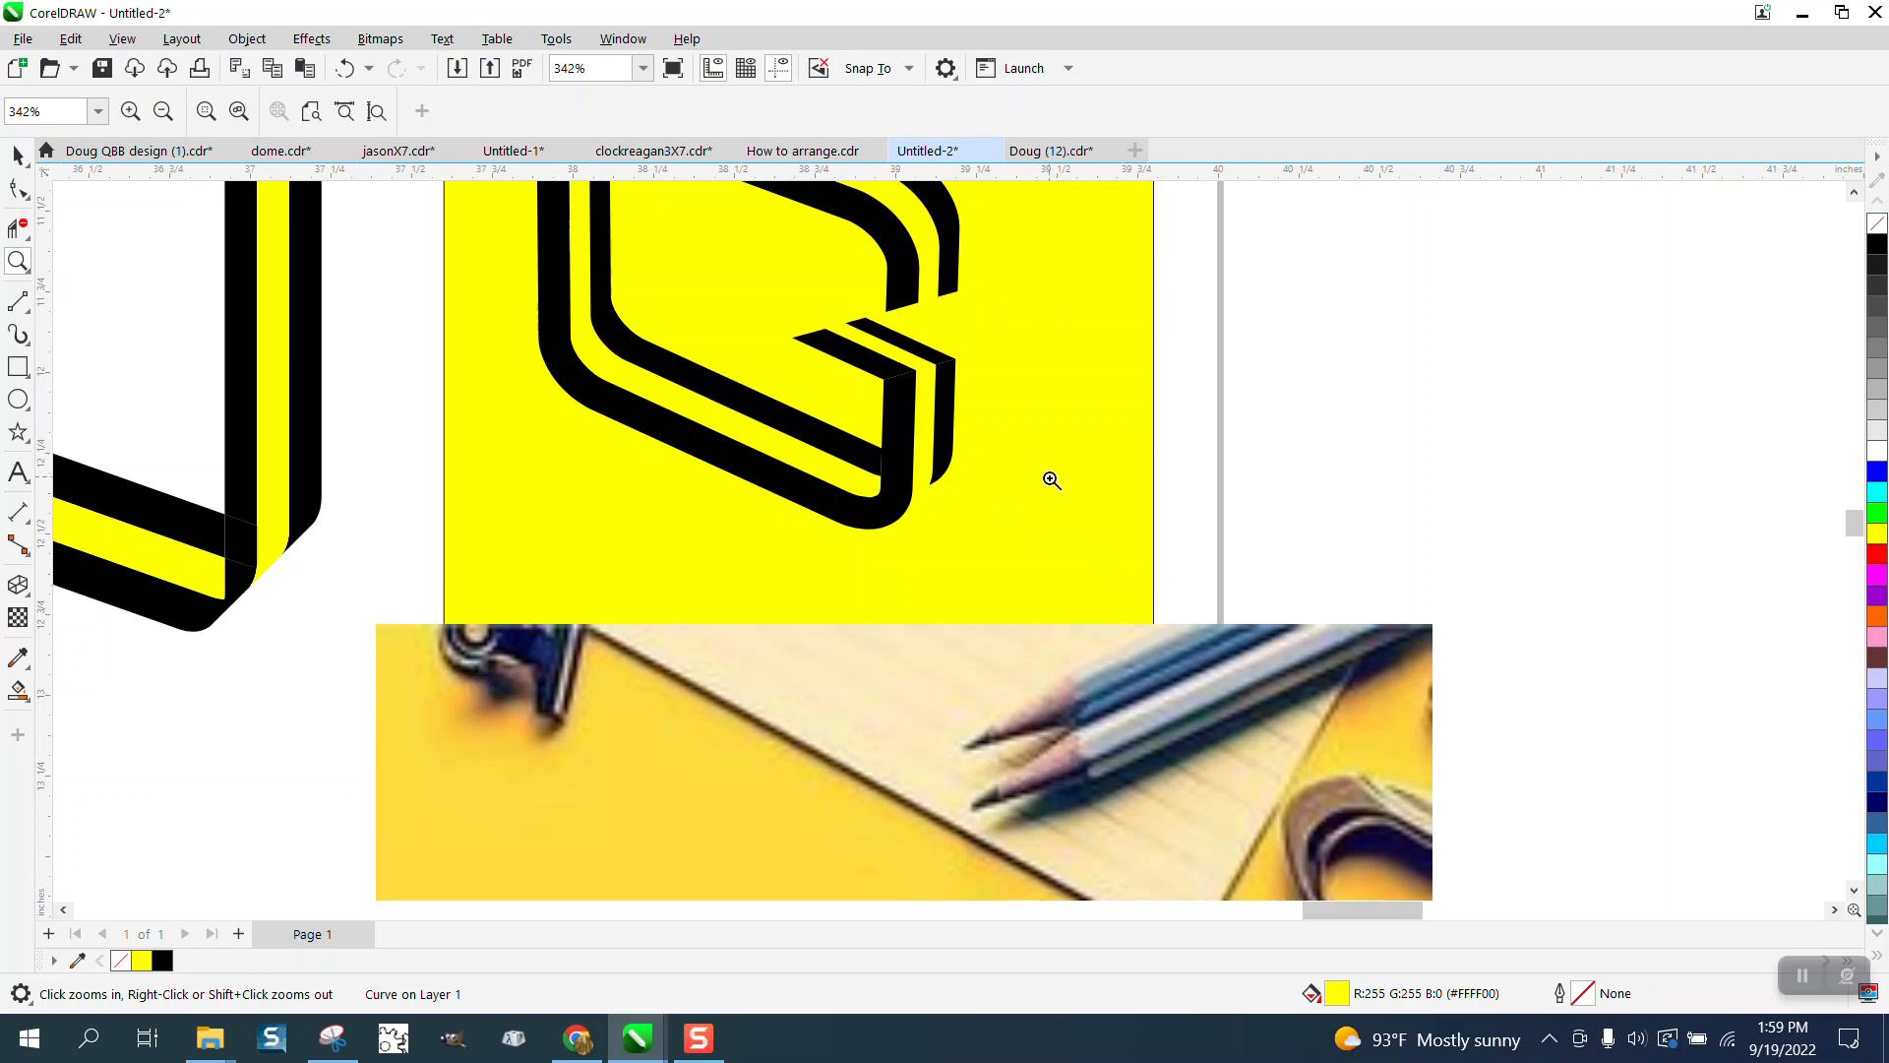
scroll(1107, 518, "down", 1)
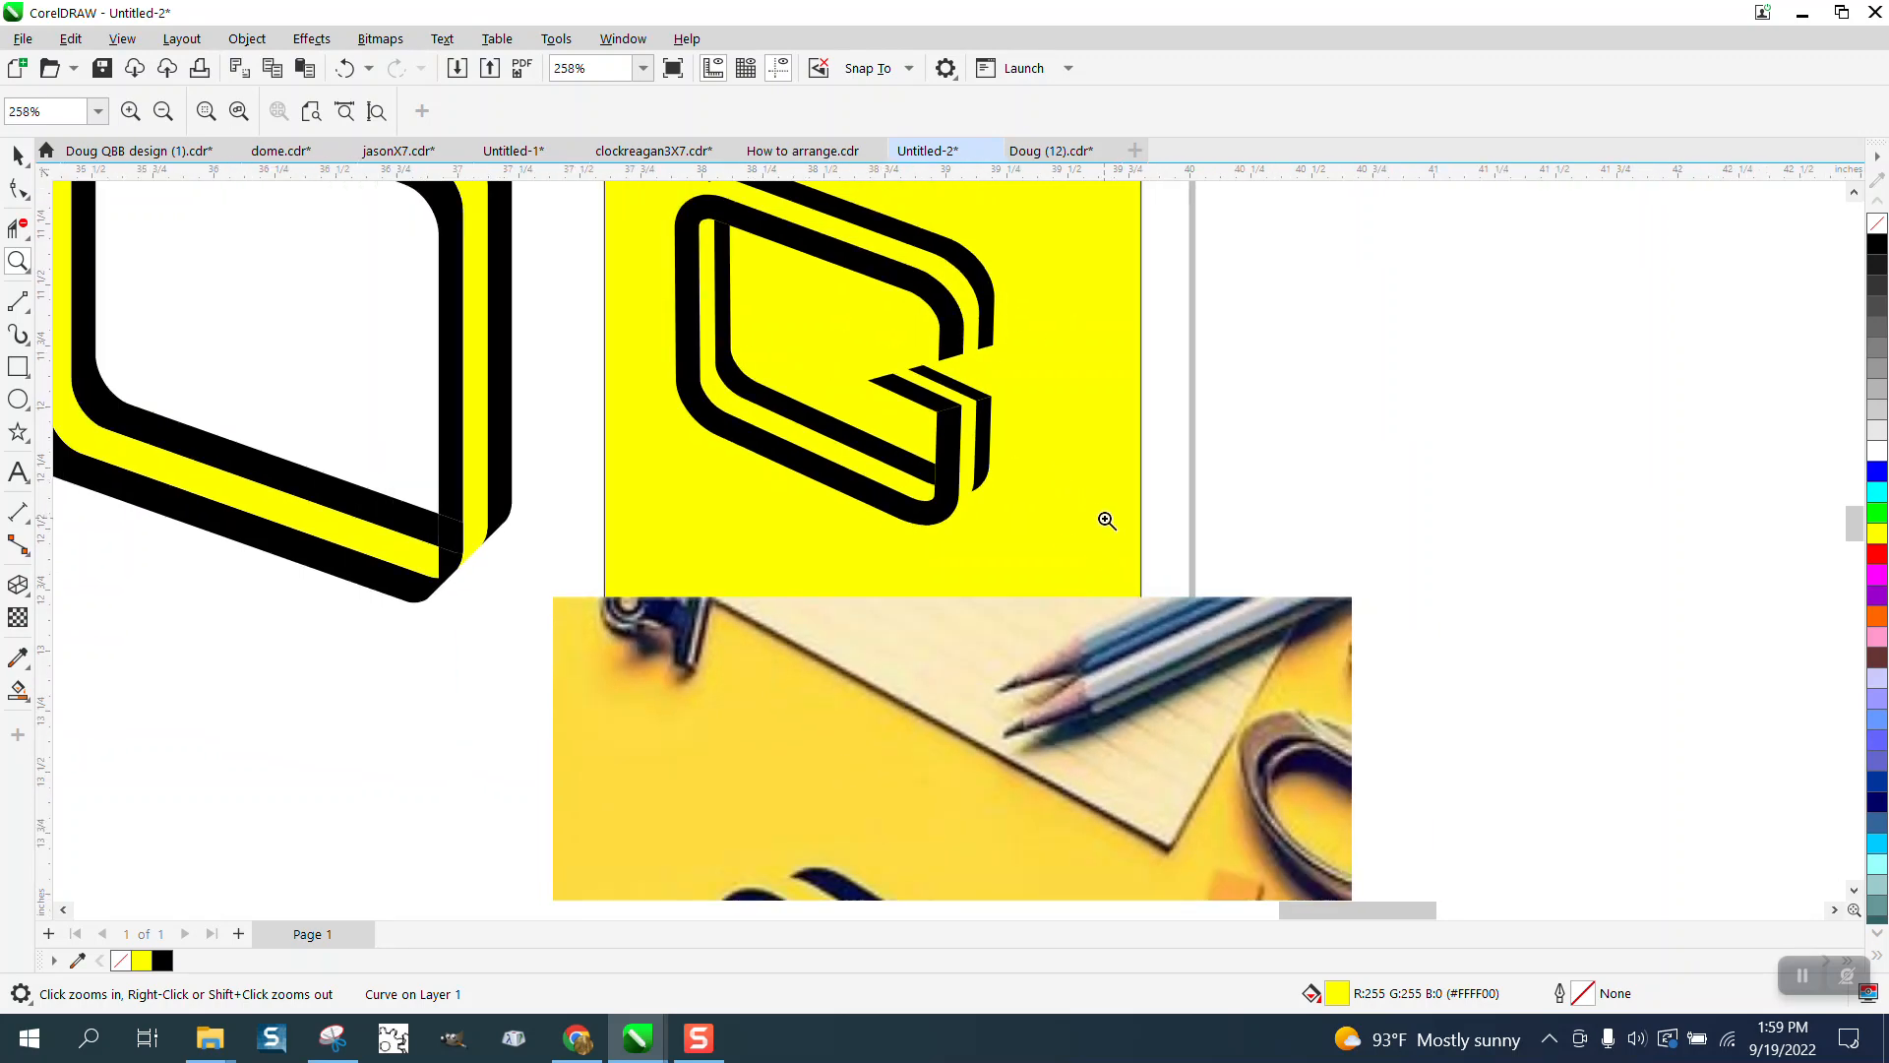